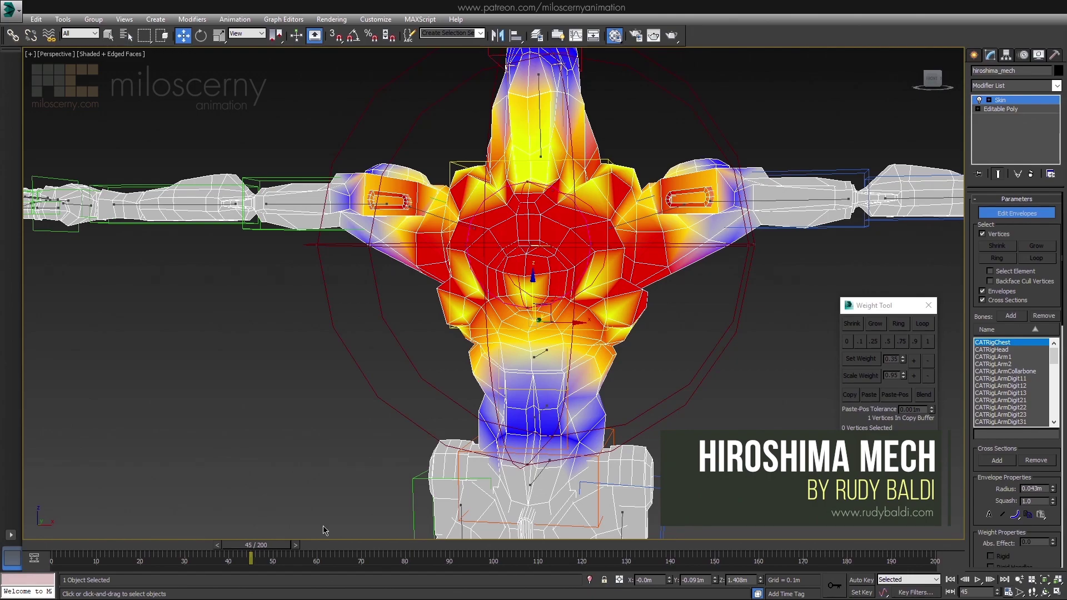
# Step: Select the CATRigHead envelope and set the head vertices to a weight of 1 for that bone
pyautogui.press('w')
pyautogui.moveTo(533, 267); pyautogui.dragTo(439, 319, button='middle')
pyautogui.keyDown('alt'); pyautogui.moveTo(656, 278); pyautogui.dragTo(518, 361, button='middle'); pyautogui.keyUp('alt')
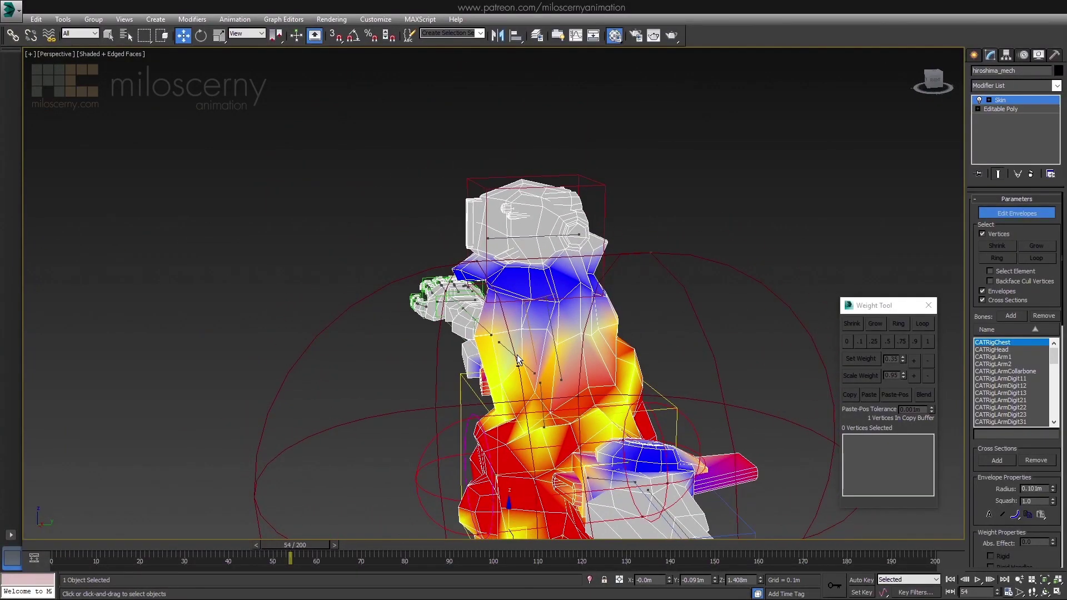
pyautogui.click(545, 235)
pyautogui.keyDown('alt'); pyautogui.moveTo(545, 235); pyautogui.dragTo(467, 254, button='middle'); pyautogui.keyUp('alt')
pyautogui.press('F3')
pyautogui.press('F3')
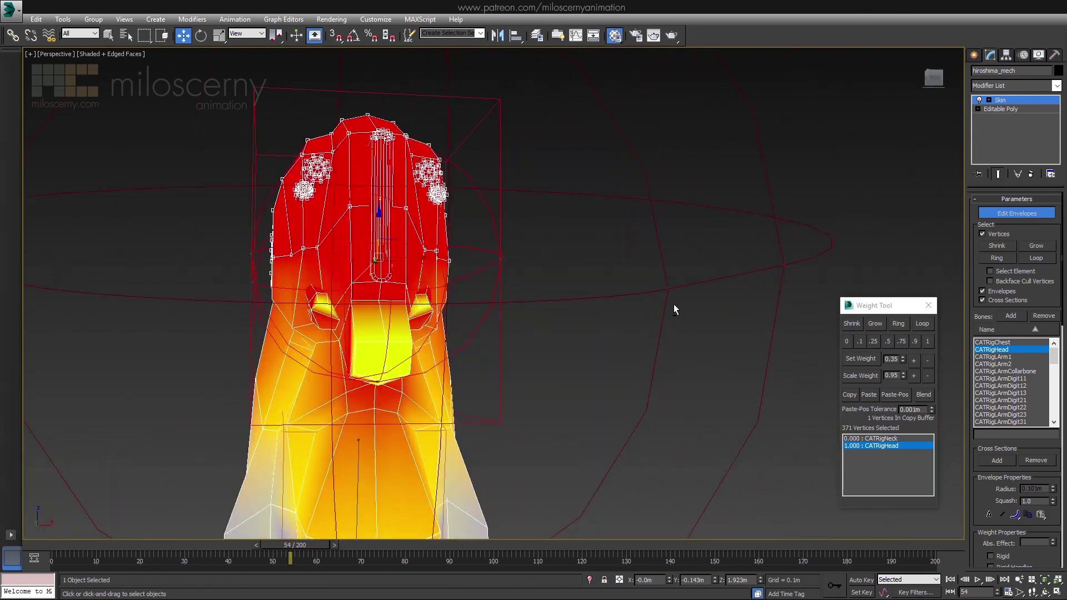
pyautogui.moveTo(315, 547); pyautogui.dragTo(449, 548)
pyautogui.scroll(-5, 500, 278)
pyautogui.keyDown('alt'); pyautogui.moveTo(500, 278); pyautogui.dragTo(621, 296, button='middle'); pyautogui.keyUp('alt')
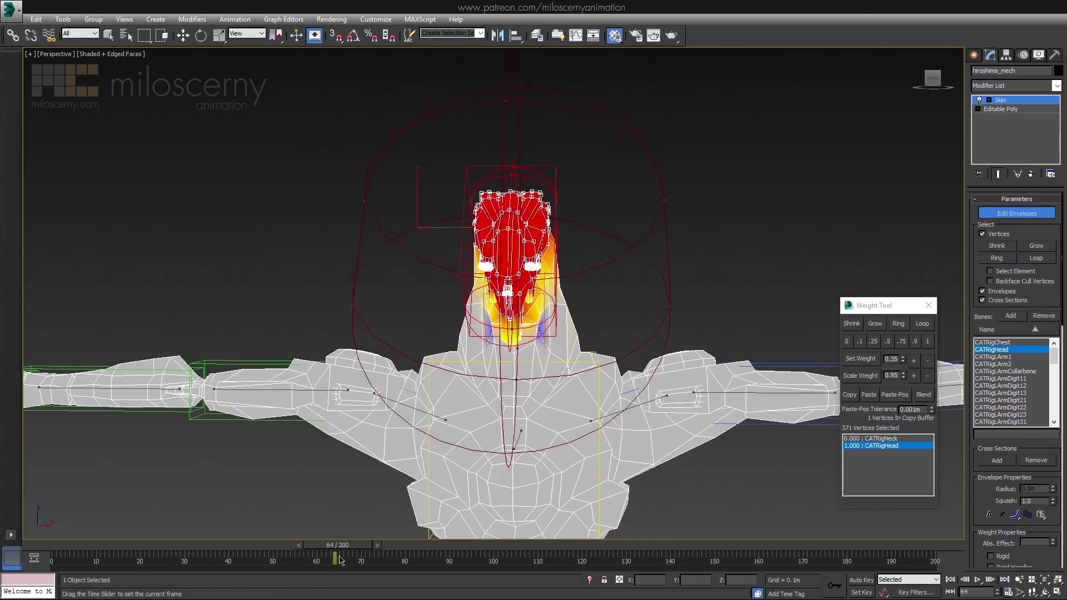
# Step: Select the CATRigNeck envelope, pick the horizontal vertex ring around the middle of the neck, and set its weight to 0.9
pyautogui.scroll(3, 533, 267)
pyautogui.click(535, 289)
pyautogui.moveTo(536, 289)
pyautogui.keyDown('alt'); pyautogui.mouseDown(button='middle')
pyautogui.moveTo(478, 322)
pyautogui.moveTo(562, 316)
pyautogui.moveTo(559, 333)
pyautogui.mouseUp(button='middle'); pyautogui.keyUp('alt')
pyautogui.press('F3')
pyautogui.scroll(3, 439, 269)
pyautogui.moveTo(427, 269); pyautogui.dragTo(779, 365)
pyautogui.moveTo(779, 366)
pyautogui.keyDown('alt'); pyautogui.mouseDown(button='middle')
pyautogui.moveTo(547, 370)
pyautogui.moveTo(758, 358)
pyautogui.moveTo(680, 363)
pyautogui.moveTo(593, 346)
pyautogui.moveTo(406, 356)
pyautogui.moveTo(890, 363)
pyautogui.mouseUp(button='middle'); pyautogui.keyUp('alt')
pyautogui.press('F3')
pyautogui.scroll(-3, 693, 365)
pyautogui.press('F3')
pyautogui.press('F3')
pyautogui.press('F3')
pyautogui.scroll(3, 593, 346)
pyautogui.scroll(-3, 406, 356)
pyautogui.scroll(5, 810, 368)
pyautogui.press('F3')
pyautogui.click(914, 341)
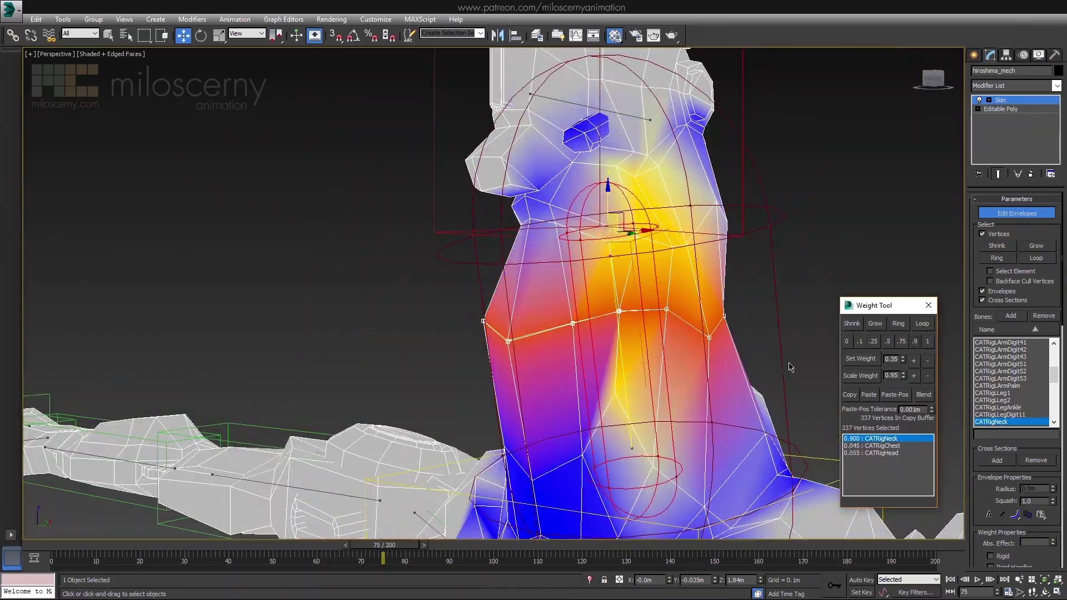
# Step: Scrub the animation forward to frame 94 and back to frame 67 to examine how the neck deforms
pyautogui.keyDown('alt'); pyautogui.moveTo(817, 369); pyautogui.dragTo(706, 333, button='middle'); pyautogui.keyUp('alt')
pyautogui.scroll(-3, 706, 334)
pyautogui.moveTo(401, 545); pyautogui.dragTo(474, 551)
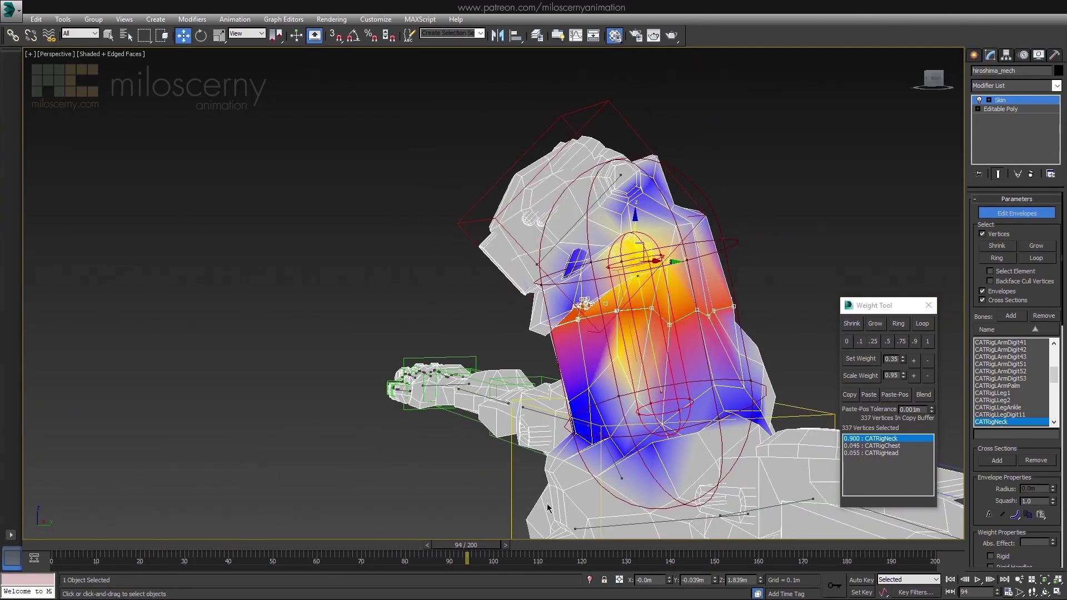
pyautogui.moveTo(483, 550); pyautogui.dragTo(383, 562)
pyautogui.keyDown('alt'); pyautogui.moveTo(779, 350); pyautogui.dragTo(695, 356, button='middle'); pyautogui.keyUp('alt')
pyautogui.press('F3')
pyautogui.press('F3')
pyautogui.moveTo(373, 547); pyautogui.dragTo(361, 555)
# Step: Select the two vertices low on the side of the neck and adjust their weights with CATRigChest as the active bone
pyautogui.scroll(4, 522, 350)
pyautogui.press('F3')
pyautogui.moveTo(511, 357); pyautogui.dragTo(532, 344)
pyautogui.press('F3')
pyautogui.moveTo(533, 346)
pyautogui.keyDown('alt'); pyautogui.mouseDown(button='middle')
pyautogui.moveTo(576, 381)
pyautogui.moveTo(600, 384)
pyautogui.mouseUp(button='middle'); pyautogui.keyUp('alt')
pyautogui.scroll(-3, 600, 384)
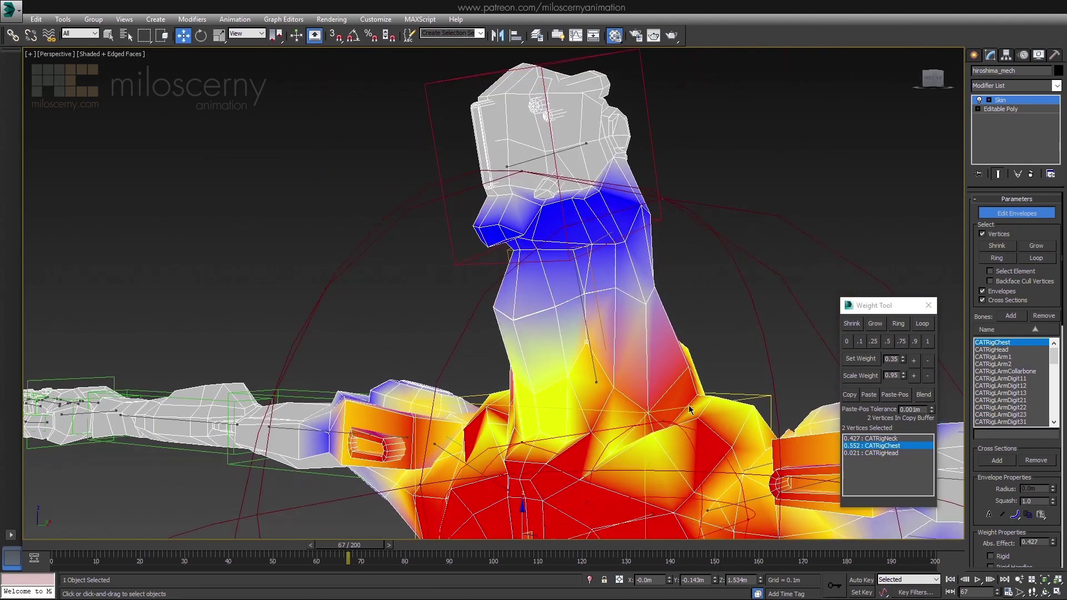
# Step: Raise the CATRigChest weight of the vertices at the front base of the neck
pyautogui.keyDown('alt'); pyautogui.moveTo(691, 410); pyautogui.dragTo(736, 410, button='middle'); pyautogui.keyUp('alt')
pyautogui.click(531, 435)
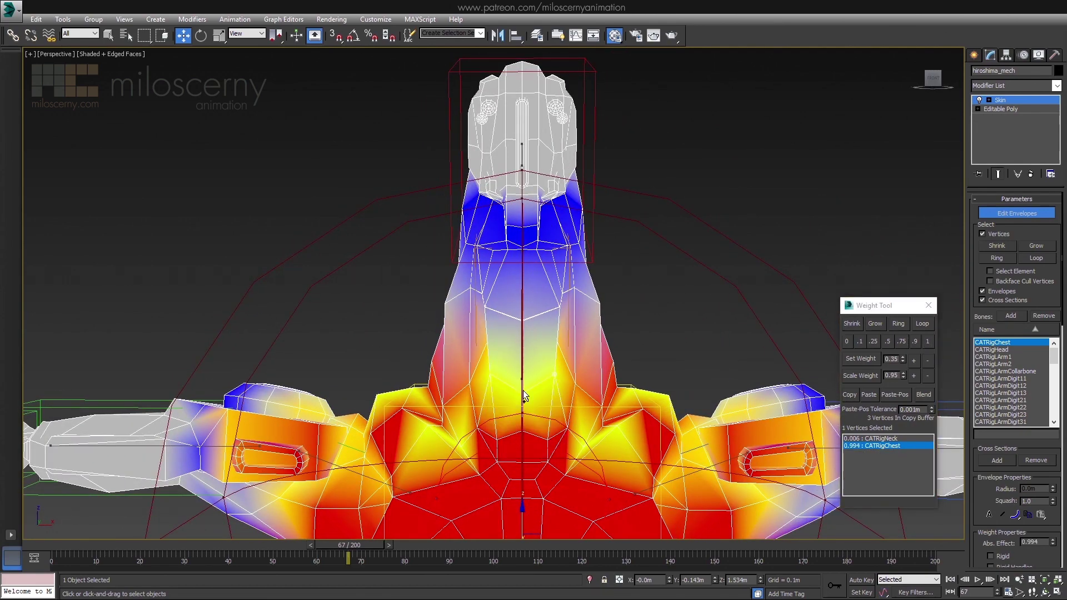
pyautogui.moveTo(731, 381)
pyautogui.keyDown('alt'); pyautogui.mouseDown(button='middle')
pyautogui.moveTo(667, 389)
pyautogui.moveTo(739, 383)
pyautogui.mouseUp(button='middle'); pyautogui.keyUp('alt')
pyautogui.click(476, 428)
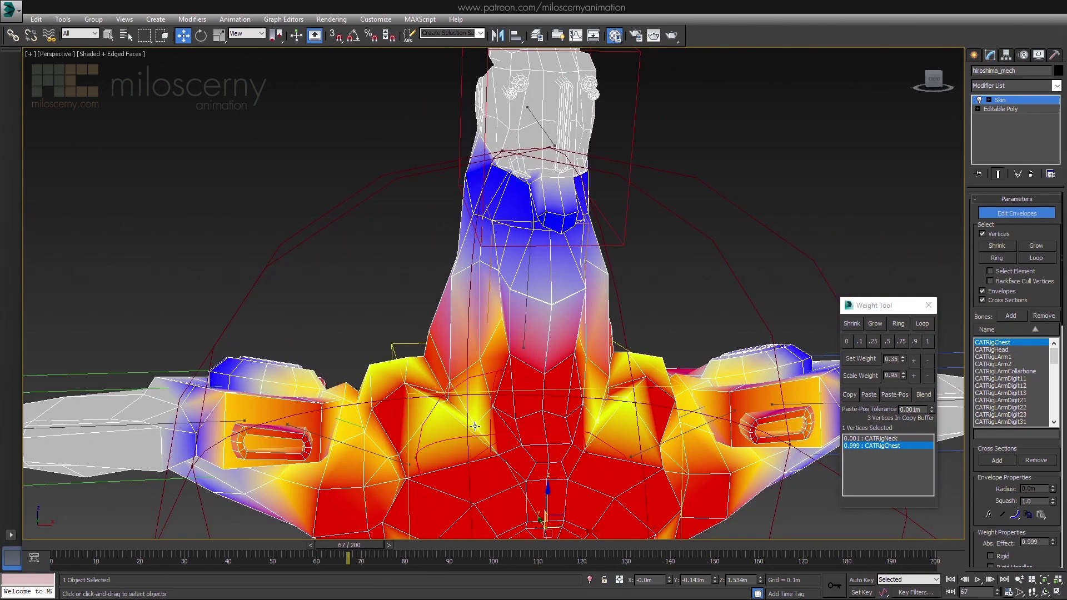
# Step: Activate Paint Weights for CATRigChest, check the brush's maximum strength in the painter options, and turn off Paint Blend Weights
pyautogui.scroll(-5, 1001, 422)
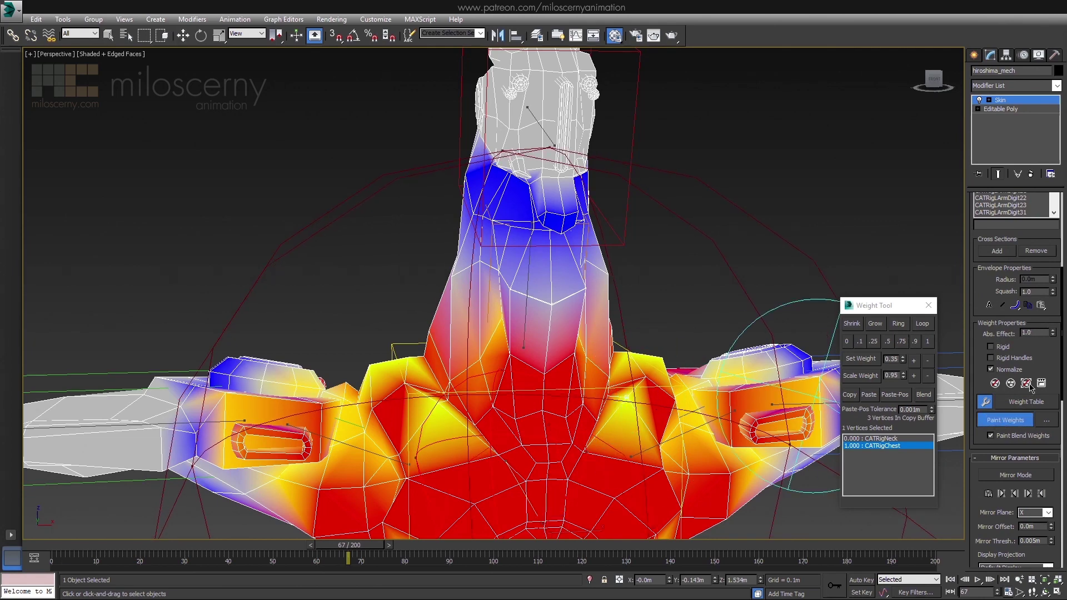
pyautogui.click(1046, 420)
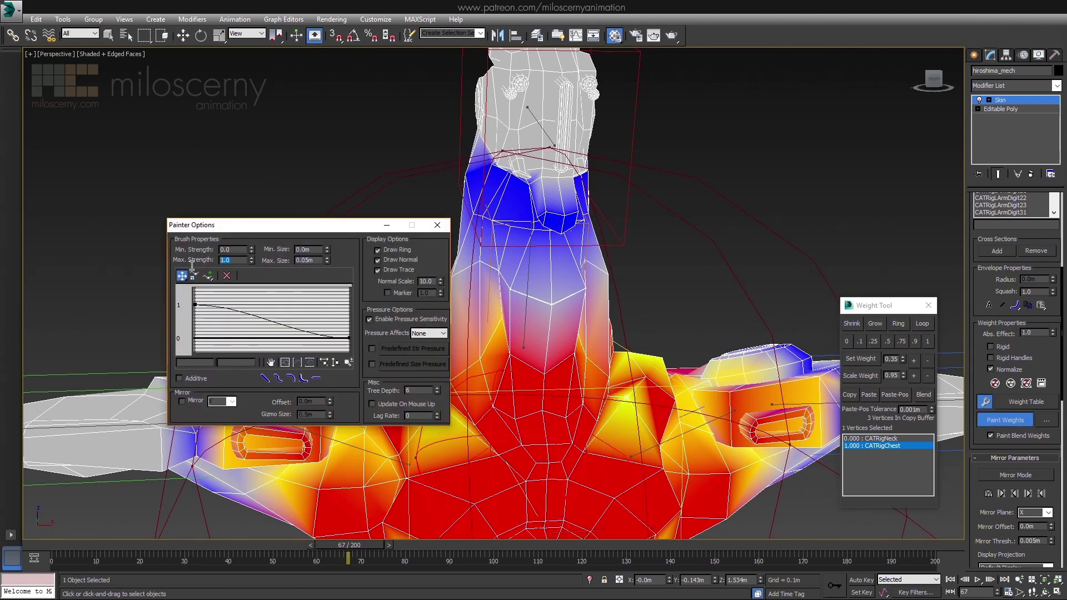
pyautogui.click(437, 226)
# Step: Paint CATRigChest weight over the upper chest and the base of the neck to even out its influence
pyautogui.moveTo(633, 409)
pyautogui.keyDown('alt'); pyautogui.mouseDown(button='middle')
pyautogui.moveTo(656, 365)
pyautogui.moveTo(340, 383)
pyautogui.mouseUp(button='middle'); pyautogui.keyUp('alt')
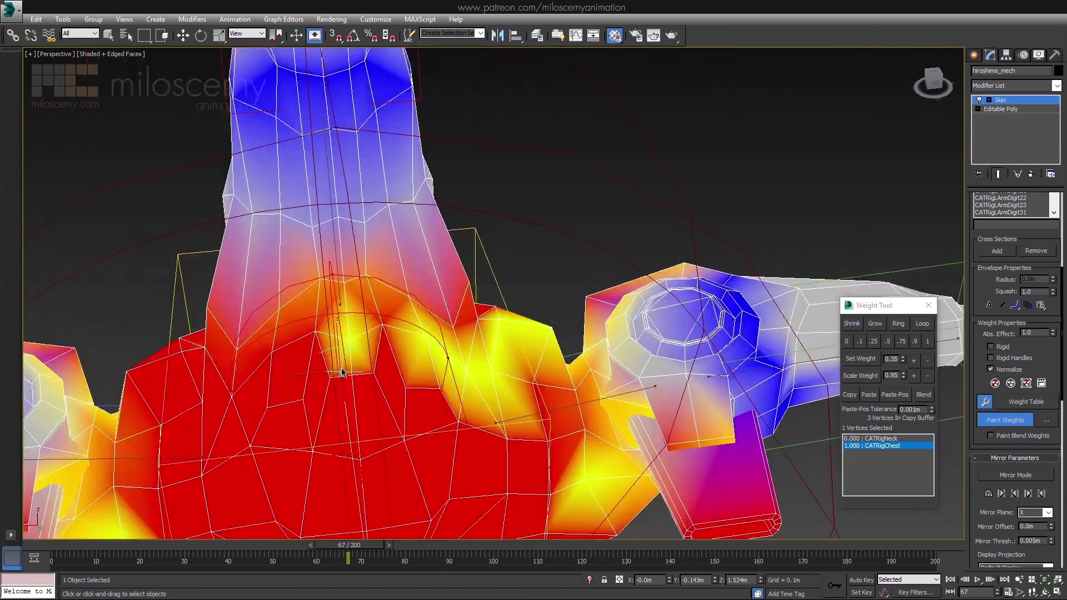
pyautogui.click(499, 371)
pyautogui.keyDown('alt'); pyautogui.moveTo(499, 371); pyautogui.dragTo(403, 348, button='middle'); pyautogui.keyUp('alt')
pyautogui.keyDown('alt'); pyautogui.moveTo(633, 315); pyautogui.dragTo(157, 391, button='middle'); pyautogui.keyUp('alt')
pyautogui.moveTo(510, 259)
pyautogui.keyDown('alt'); pyautogui.mouseDown(button='middle')
pyautogui.moveTo(449, 317)
pyautogui.moveTo(503, 345)
pyautogui.mouseUp(button='middle'); pyautogui.keyUp('alt')
pyautogui.scroll(-3, 503, 345)
pyautogui.scroll(2, 502, 345)
pyautogui.scroll(3, 579, 299)
pyautogui.press('w')
pyautogui.keyDown('alt'); pyautogui.moveTo(580, 299); pyautogui.dragTo(586, 321, button='middle'); pyautogui.keyUp('alt')
pyautogui.moveTo(350, 545); pyautogui.dragTo(392, 551)
# Step: Try rotating the CATRigHead bone with Auto Key on to test the neck deformation
pyautogui.press('1')
pyautogui.click(723, 243)
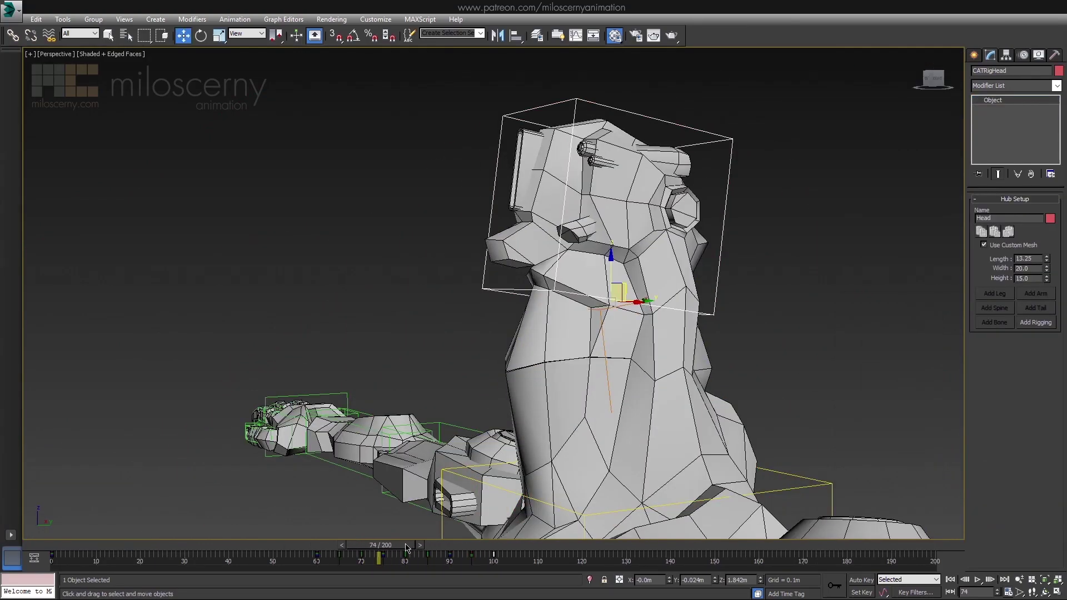
pyautogui.keyDown('alt'); pyautogui.moveTo(746, 519); pyautogui.dragTo(822, 514, button='middle'); pyautogui.keyUp('alt')
pyautogui.press('e')
pyautogui.moveTo(611, 304); pyautogui.dragTo(466, 329)
pyautogui.press('e')
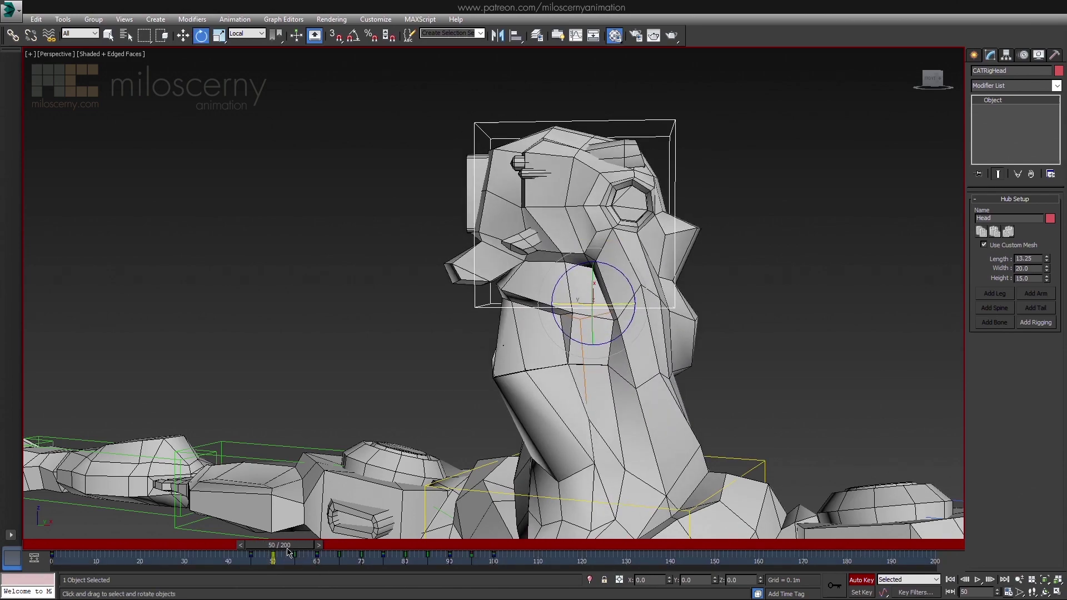
pyautogui.hotkey('ctrl', 'z')
pyautogui.hotkey('ctrl', 'z')
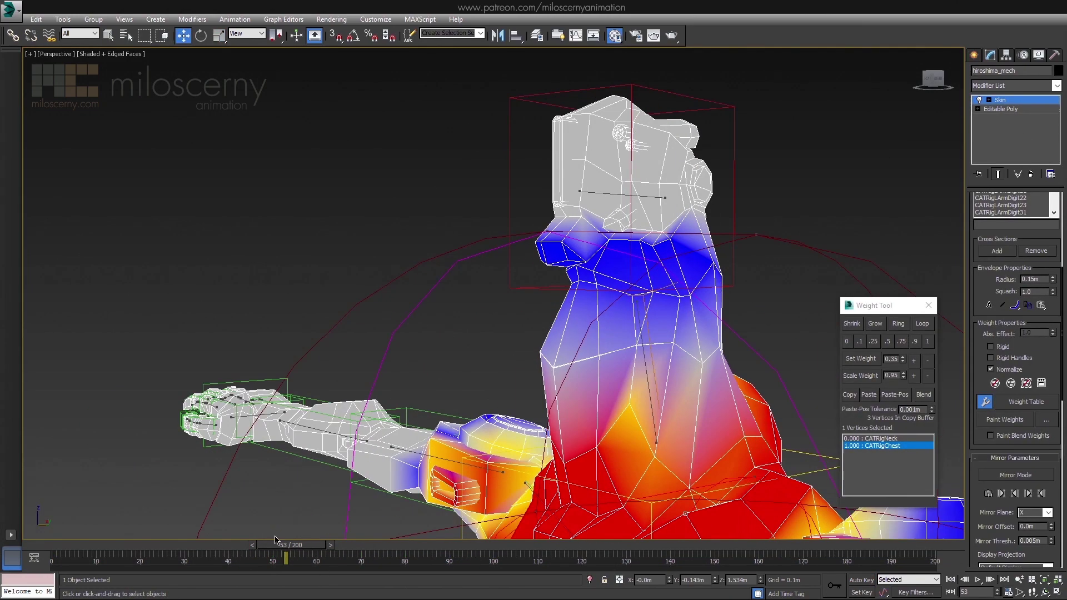
# Step: Select the vertices at the front base of the neck and bring their CATRigChest weight to 1
pyautogui.moveTo(276, 544); pyautogui.dragTo(302, 544)
pyautogui.keyDown('alt'); pyautogui.moveTo(567, 385); pyautogui.dragTo(651, 389, button='middle'); pyautogui.keyUp('alt')
pyautogui.press('F3')
pyautogui.scroll(3, 525, 411)
pyautogui.moveTo(484, 323); pyautogui.dragTo(697, 385)
pyautogui.press('F3')
pyautogui.press('F3')
pyautogui.moveTo(698, 378)
pyautogui.keyDown('alt'); pyautogui.mouseDown(button='middle')
pyautogui.moveTo(567, 387)
pyautogui.moveTo(543, 369)
pyautogui.moveTo(382, 369)
pyautogui.moveTo(355, 389)
pyautogui.mouseUp(button='middle'); pyautogui.keyUp('alt')
pyautogui.press('F3')
pyautogui.press('F3')
pyautogui.press('F3')
pyautogui.click(563, 387)
pyautogui.scroll(-3, 558, 383)
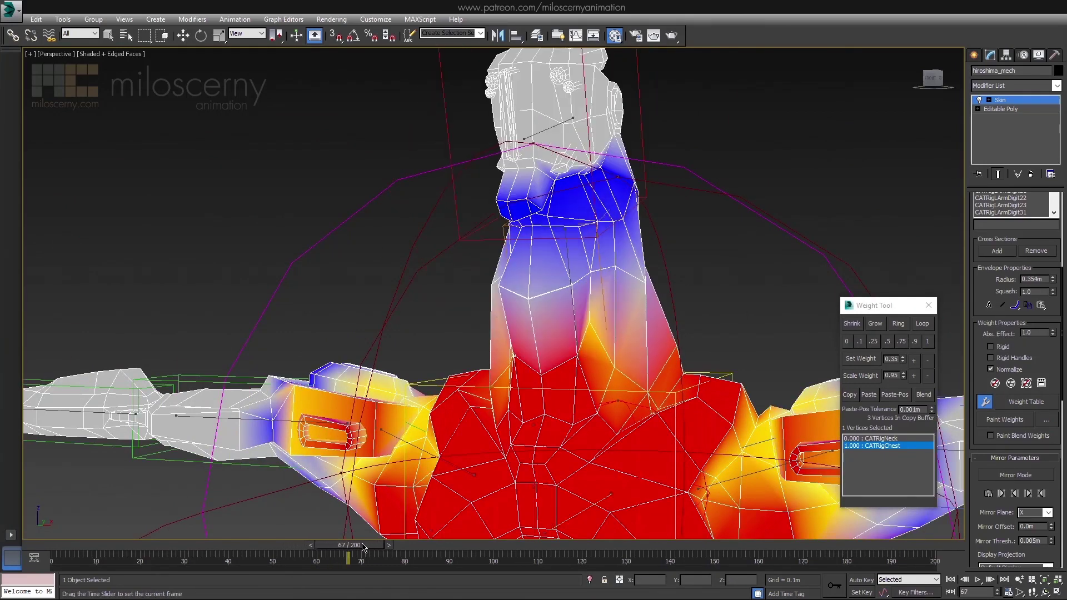
pyautogui.scroll(3, 500, 394)
pyautogui.keyDown('alt'); pyautogui.moveTo(561, 369); pyautogui.dragTo(574, 358, button='middle'); pyautogui.keyUp('alt')
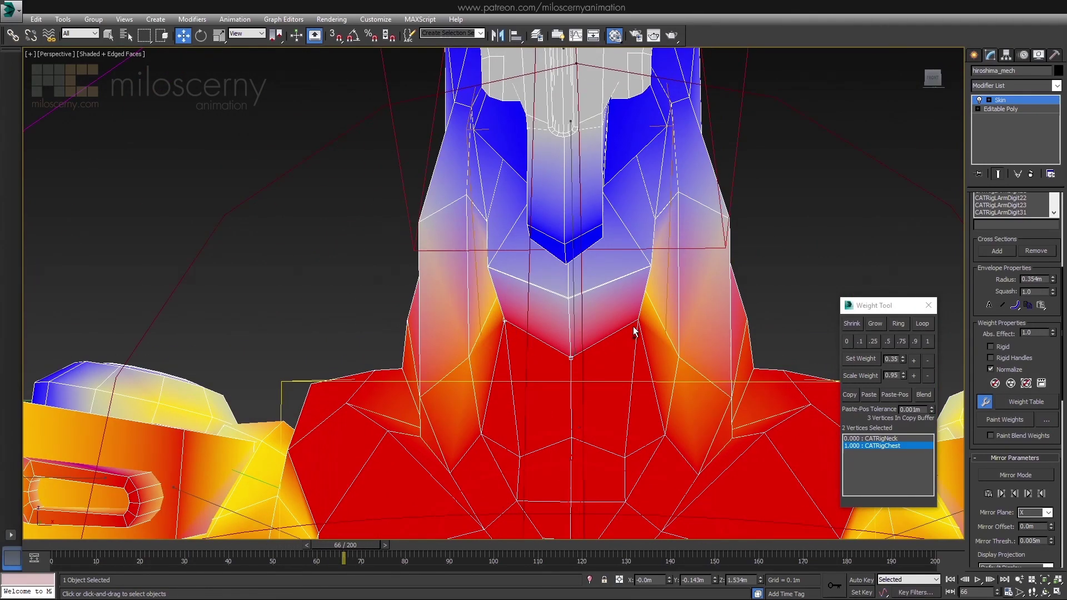
pyautogui.click(913, 361)
# Step: Set the front neck vertex's CATRigNeck weight to 0.75, and paint the CATRigChest influence off the head and jaw
pyautogui.moveTo(364, 548)
pyautogui.mouseDown()
pyautogui.moveTo(267, 555)
pyautogui.moveTo(360, 548)
pyautogui.mouseUp()
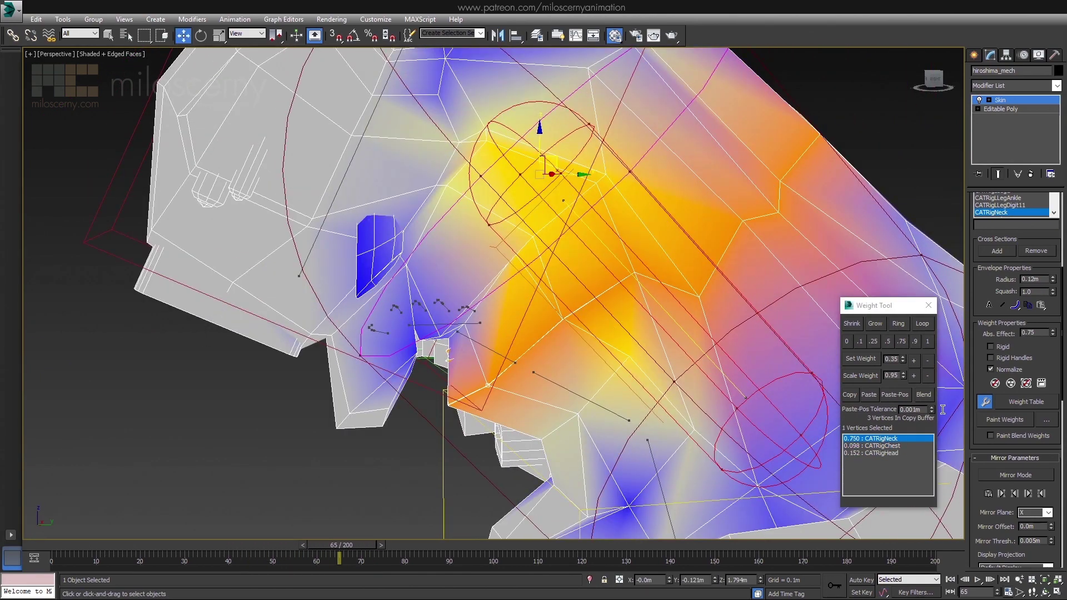
pyautogui.click(884, 446)
pyautogui.scroll(-3, 500, 345)
pyautogui.keyDown('alt'); pyautogui.moveTo(489, 350); pyautogui.dragTo(611, 350, button='middle'); pyautogui.keyUp('alt')
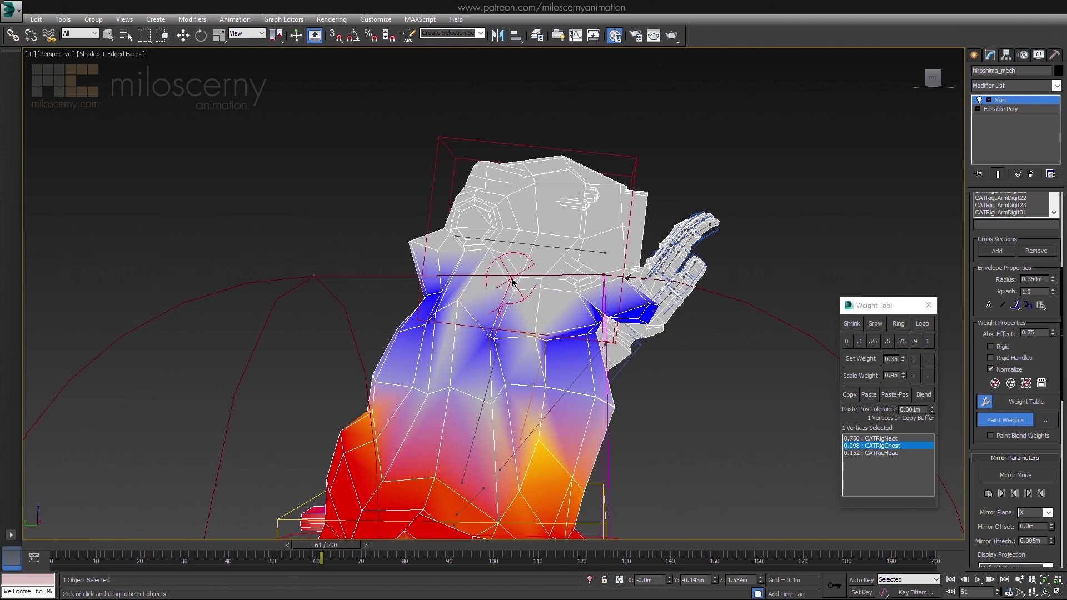
pyautogui.moveTo(513, 283)
pyautogui.keyDown('alt'); pyautogui.mouseDown(button='middle')
pyautogui.moveTo(719, 324)
pyautogui.moveTo(469, 347)
pyautogui.moveTo(476, 339)
pyautogui.moveTo(551, 350)
pyautogui.moveTo(619, 381)
pyautogui.mouseUp(button='middle'); pyautogui.keyUp('alt')
pyautogui.press('w')
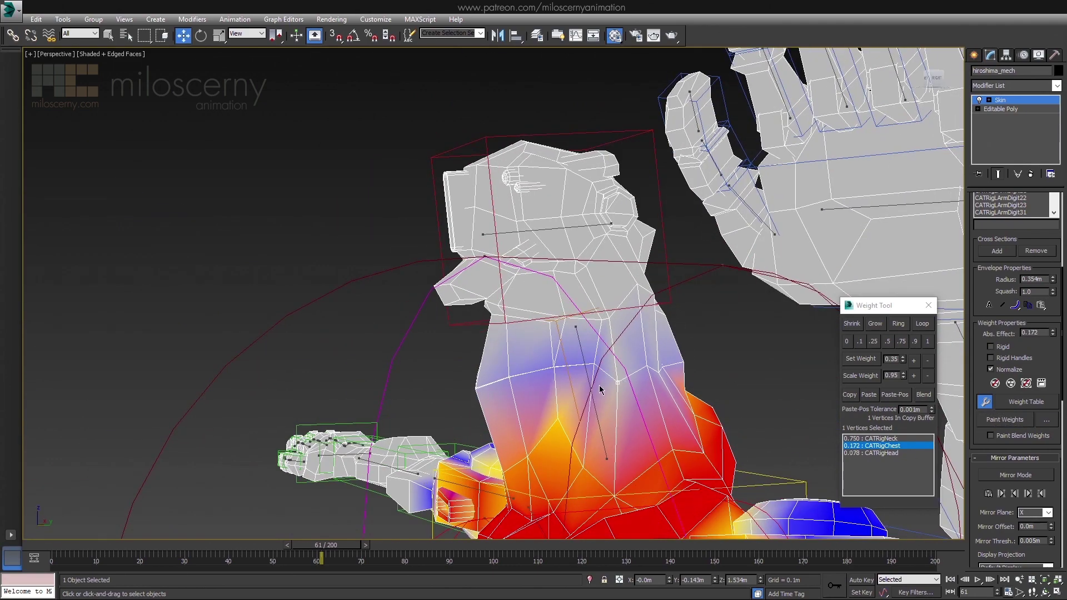
# Step: Give the mid-neck vertex loop a CATRigNeck weight of 0.75
pyautogui.keyDown('alt'); pyautogui.moveTo(738, 361); pyautogui.dragTo(589, 350, button='middle'); pyautogui.keyUp('alt')
pyautogui.click(895, 453)
pyautogui.click(891, 439)
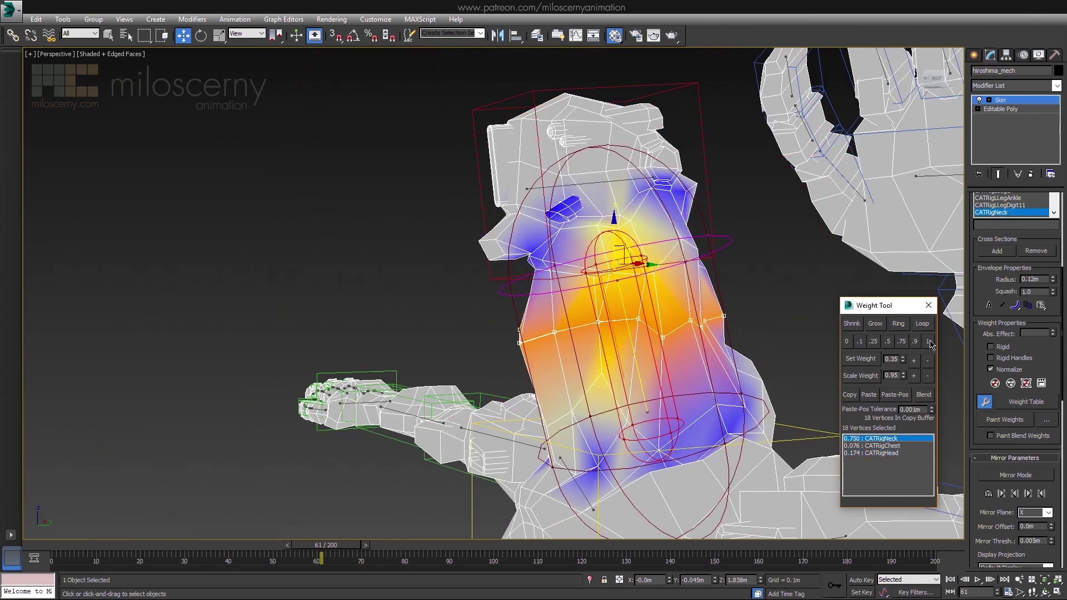
# Step: Add the missing side vertices of the mid-neck loop to the selection
pyautogui.keyDown('alt'); pyautogui.moveTo(633, 392); pyautogui.dragTo(686, 391, button='middle'); pyautogui.keyUp('alt')
pyautogui.scroll(4, 667, 362)
pyautogui.moveTo(660, 348)
pyautogui.keyDown('alt'); pyautogui.mouseDown(button='middle')
pyautogui.moveTo(690, 354)
pyautogui.moveTo(741, 302)
pyautogui.moveTo(739, 288)
pyautogui.moveTo(699, 310)
pyautogui.moveTo(737, 383)
pyautogui.moveTo(743, 357)
pyautogui.moveTo(713, 370)
pyautogui.moveTo(686, 320)
pyautogui.moveTo(593, 326)
pyautogui.moveTo(578, 340)
pyautogui.mouseUp(button='middle'); pyautogui.keyUp('alt')
pyautogui.press('F3')
pyautogui.keyDown('ctrl'); pyautogui.click(748, 373); pyautogui.keyUp('ctrl')
pyautogui.press('F3')
pyautogui.press('F3')
pyautogui.keyDown('ctrl'); pyautogui.moveTo(506, 325); pyautogui.dragTo(507, 326); pyautogui.keyUp('ctrl')
pyautogui.moveTo(508, 326)
pyautogui.keyDown('alt'); pyautogui.mouseDown(button='middle')
pyautogui.moveTo(676, 353)
pyautogui.moveTo(711, 380)
pyautogui.moveTo(811, 381)
pyautogui.moveTo(639, 351)
pyautogui.moveTo(500, 300)
pyautogui.mouseUp(button='middle'); pyautogui.keyUp('alt')
pyautogui.press('F3')
pyautogui.press('F3')
pyautogui.keyDown('ctrl'); pyautogui.moveTo(445, 244); pyautogui.dragTo(467, 267); pyautogui.keyUp('ctrl')
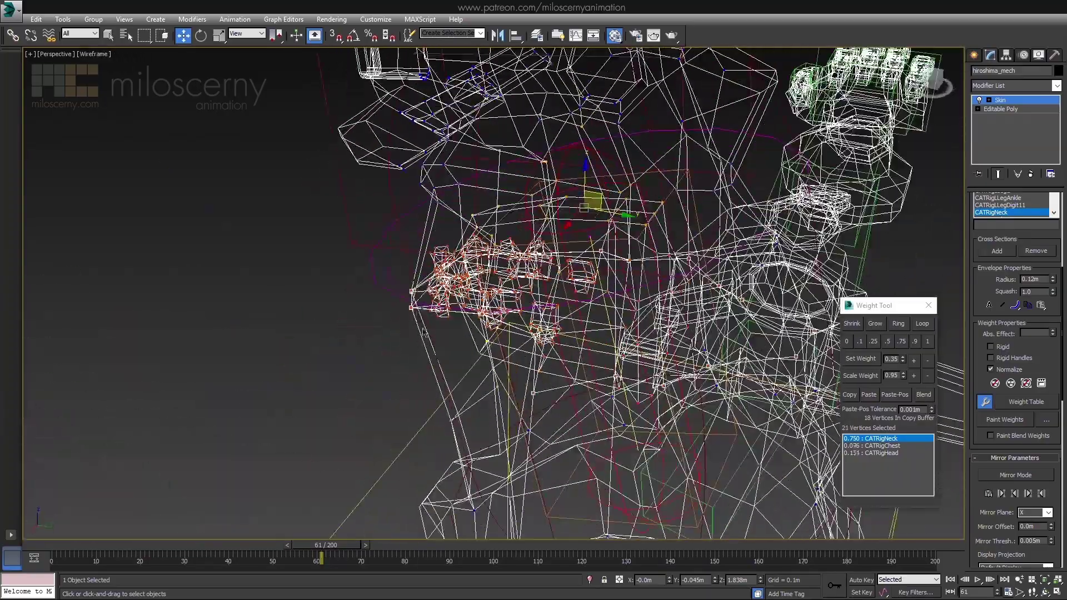
# Step: Add the last hidden vertices to the selection to complete the ring around the middle of the neck
pyautogui.keyDown('alt'); pyautogui.moveTo(467, 267); pyautogui.dragTo(450, 261, button='middle'); pyautogui.keyUp('alt')
pyautogui.press('F3')
pyautogui.scroll(5, 450, 261)
pyautogui.press('F3')
pyautogui.moveTo(578, 195); pyautogui.dragTo(462, 369, button='middle')
pyautogui.scroll(-5, 462, 369)
pyautogui.keyDown('ctrl'); pyautogui.moveTo(579, 418); pyautogui.dragTo(567, 427); pyautogui.keyUp('ctrl')
pyautogui.press('F3')
pyautogui.scroll(-5, 568, 427)
pyautogui.keyDown('alt'); pyautogui.moveTo(567, 427); pyautogui.dragTo(778, 384, button='middle'); pyautogui.keyUp('alt')
# Step: Weight the selected neck ring 1 to CATRigNeck, 0.1 to CATRigChest and 0.25 to CATRigHead, and check the pose at frame 90
pyautogui.click(925, 345)
pyautogui.scroll(4, 701, 365)
pyautogui.click(849, 394)
pyautogui.click(886, 446)
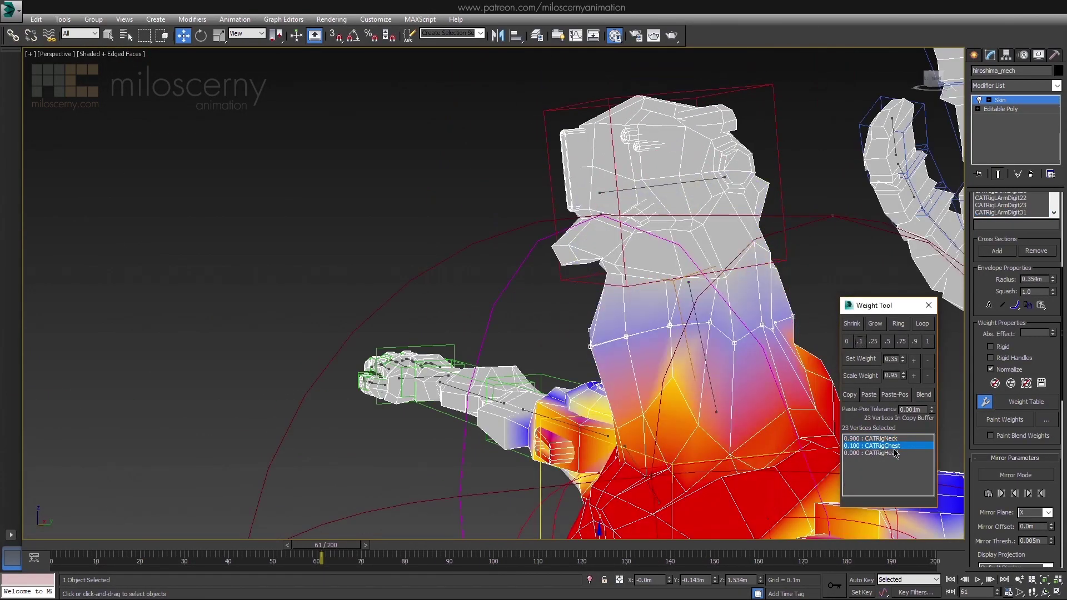
pyautogui.click(892, 453)
pyautogui.click(879, 446)
pyautogui.moveTo(347, 548); pyautogui.dragTo(493, 553)
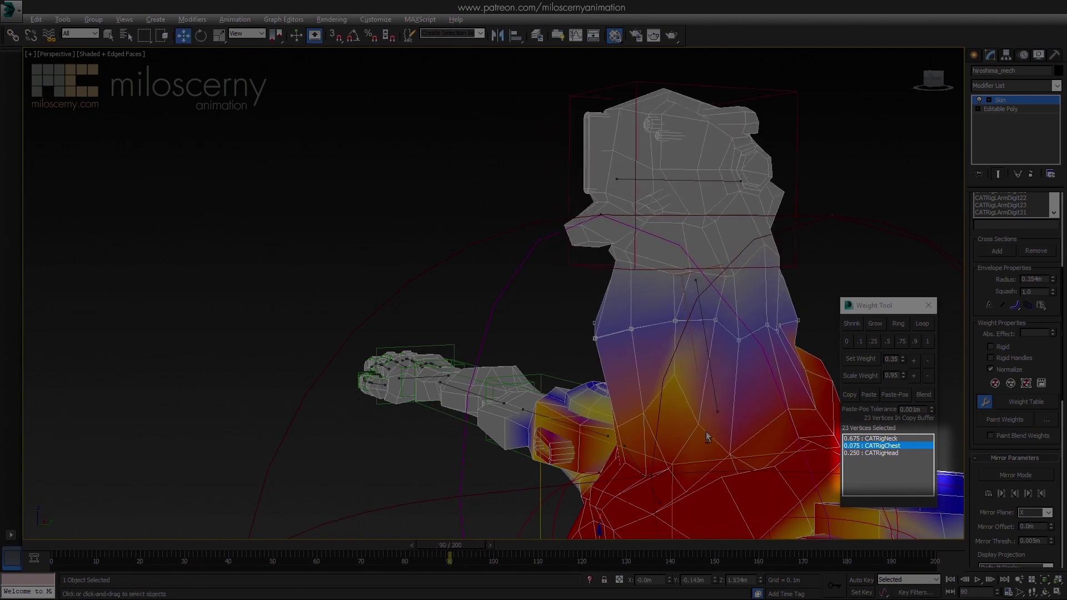
# Step: Select the two spiking vertices low on the neck's sides and set their weights to 0.25 for CATRigChest and 0.1 for CATRigHead
pyautogui.keyDown('alt'); pyautogui.moveTo(681, 450); pyautogui.dragTo(648, 395, button='middle'); pyautogui.keyUp('alt')
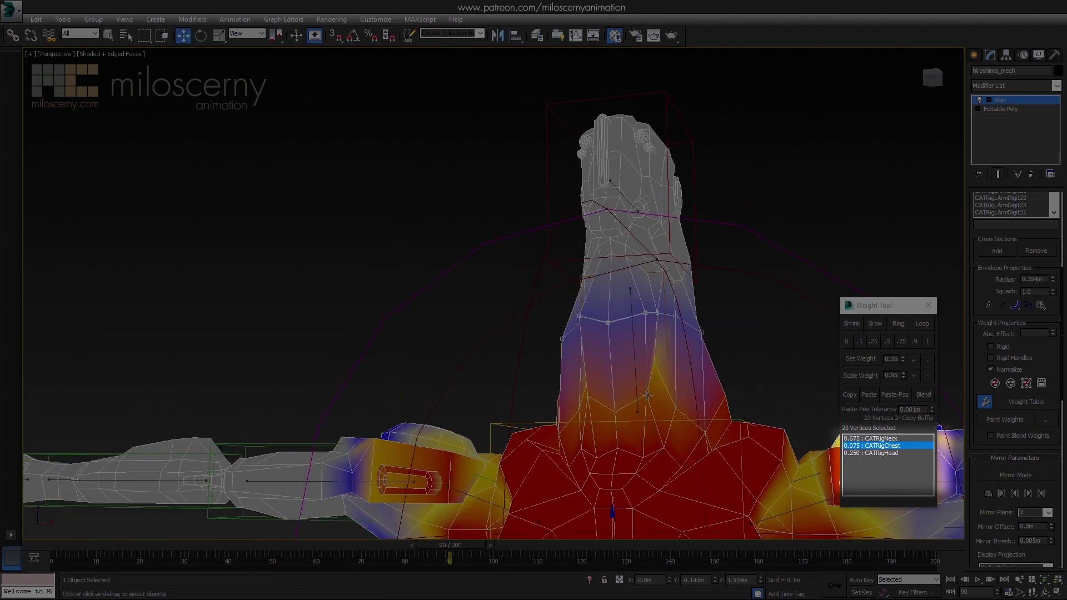
pyautogui.scroll(5, 648, 395)
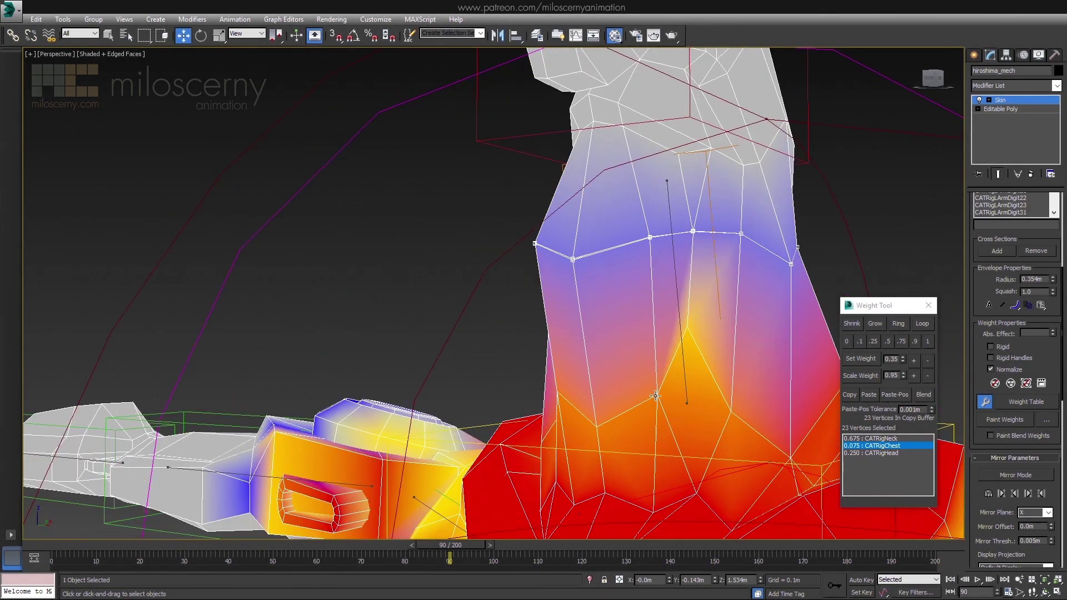
pyautogui.click(687, 328)
pyautogui.moveTo(688, 328); pyautogui.dragTo(490, 336, button='middle')
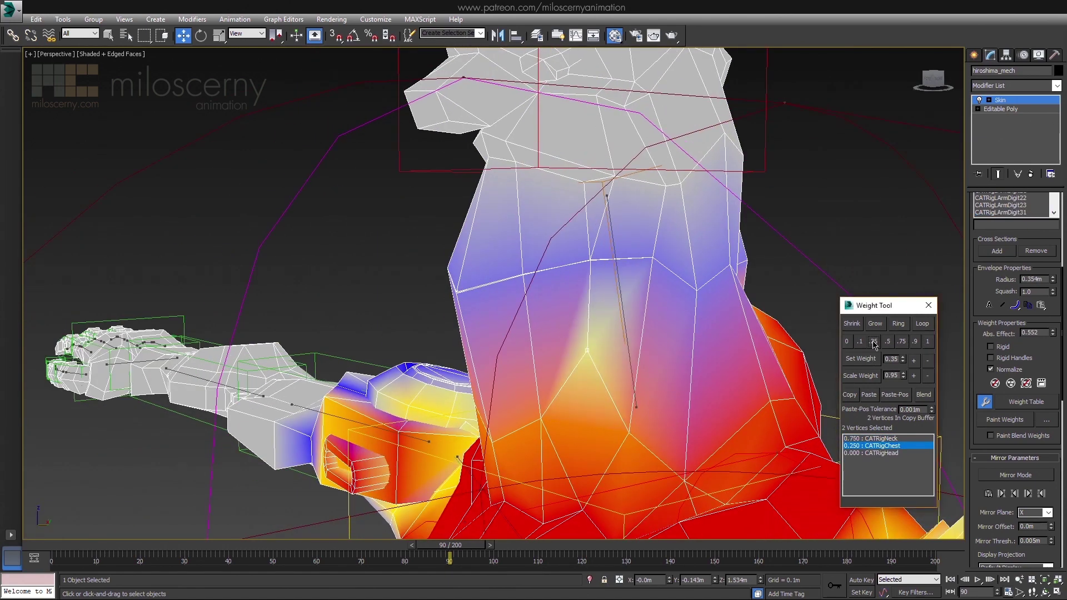
pyautogui.click(893, 454)
# Step: Paint CATRigHead weight at the lower back of the neck to smooth out its uneven patch
pyautogui.moveTo(459, 545); pyautogui.dragTo(316, 558)
pyautogui.scroll(-3, 611, 384)
pyautogui.keyDown('alt'); pyautogui.moveTo(695, 389); pyautogui.dragTo(588, 378, button='middle'); pyautogui.keyUp('alt')
pyautogui.scroll(3, 562, 381)
pyautogui.click(873, 454)
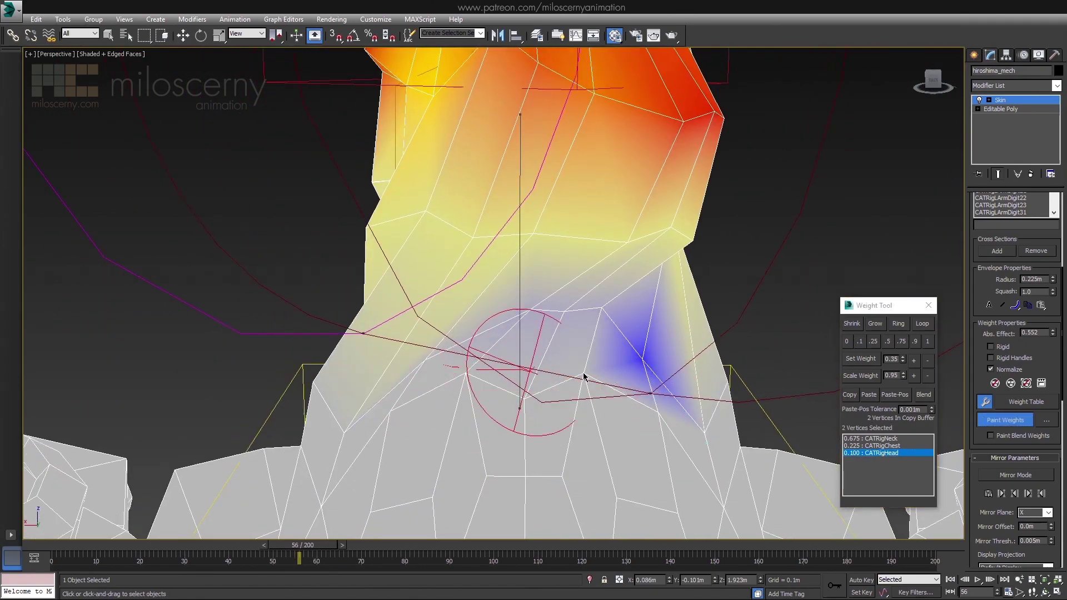
pyautogui.click(645, 366)
pyautogui.scroll(-4, 653, 382)
pyautogui.keyDown('alt'); pyautogui.moveTo(653, 382); pyautogui.dragTo(715, 378, button='middle'); pyautogui.keyUp('alt')
pyautogui.rightClick(715, 378)
# Step: At frame 47, select three vertices on the lower back of the neck and set their CATRigHead weight to 0.15
pyautogui.moveTo(310, 548); pyautogui.dragTo(287, 556)
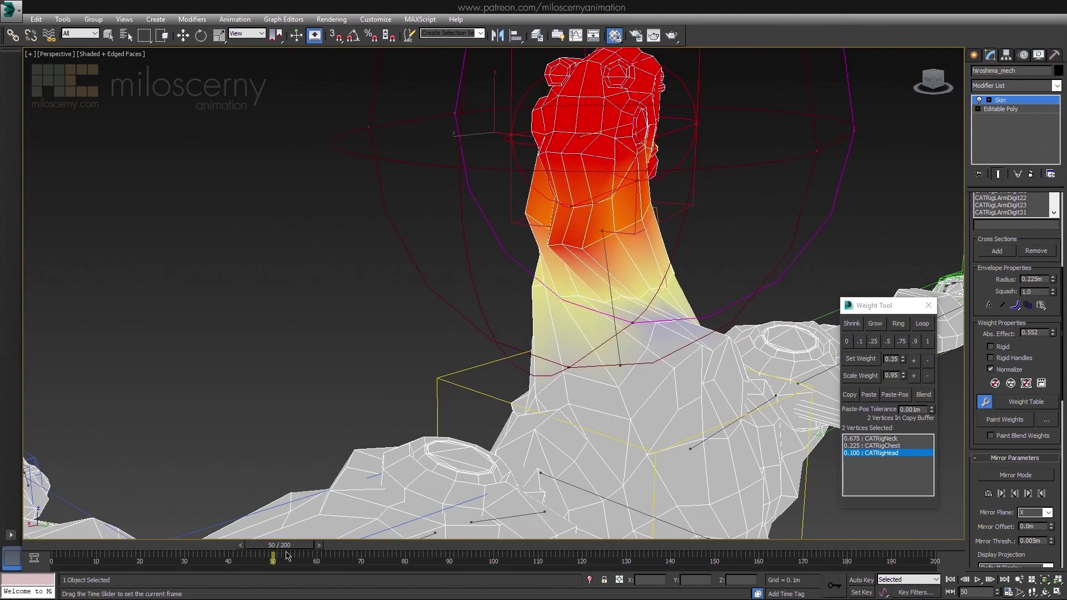
pyautogui.scroll(4, 547, 331)
pyautogui.press('w')
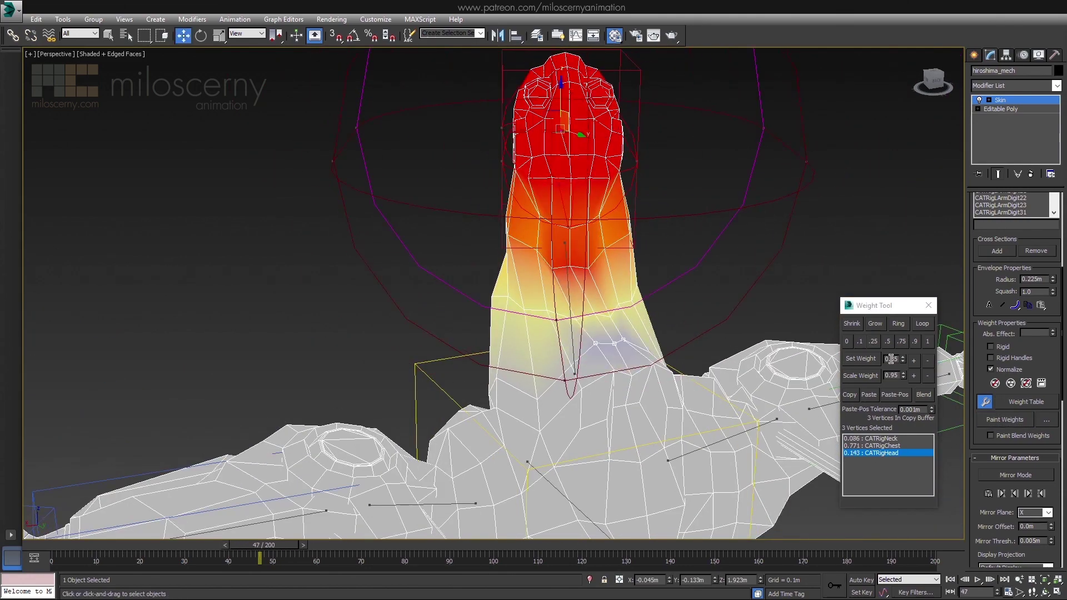
# Step: Paint CATRigNeck weight around the base and side of the neck to blend it smoothly
pyautogui.click(888, 438)
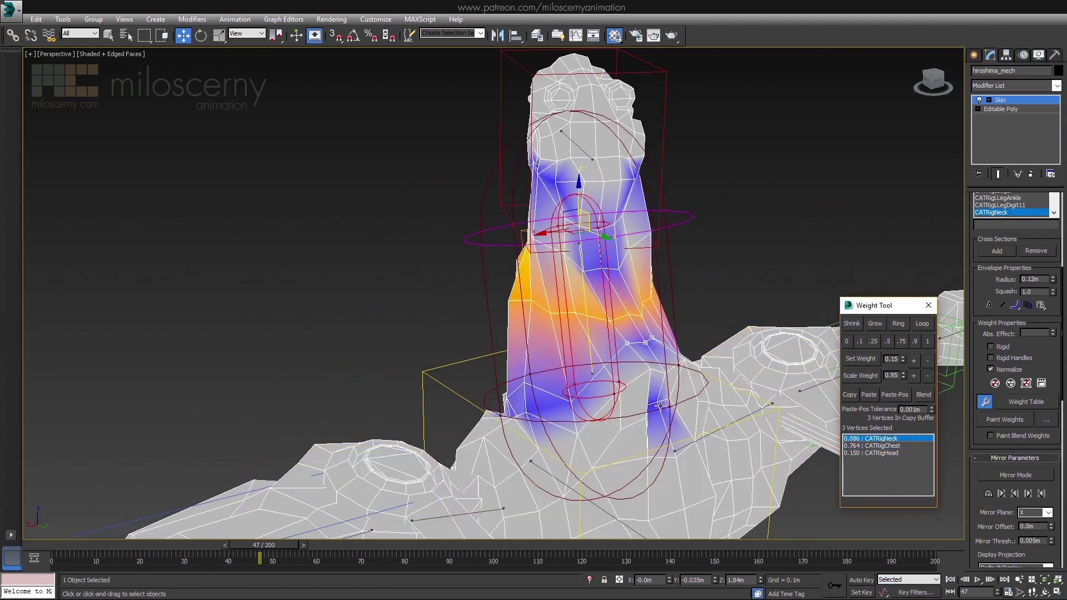
pyautogui.click(1005, 420)
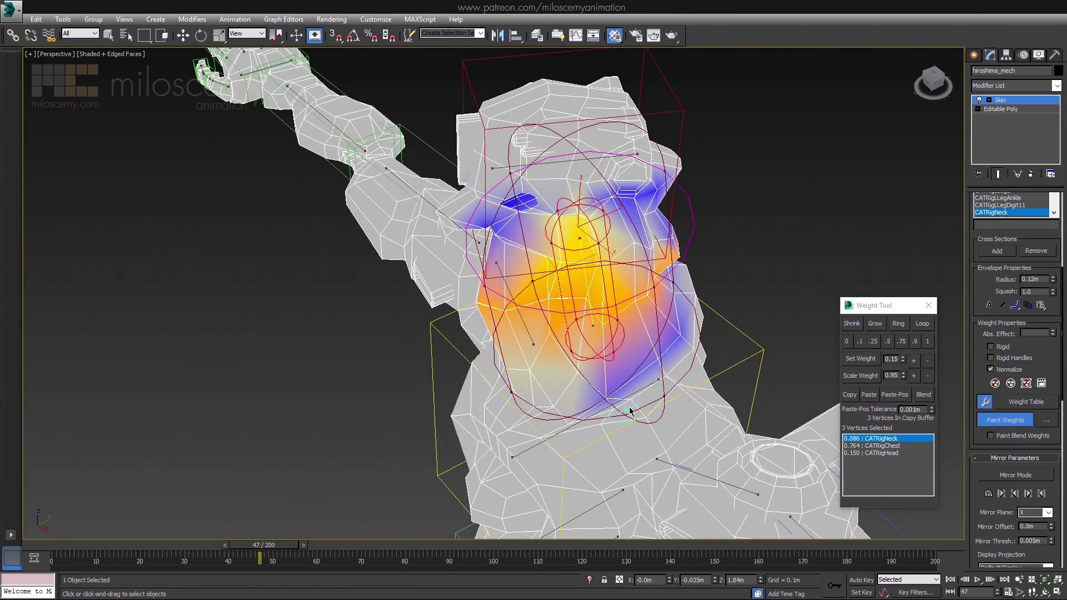
pyautogui.keyDown('alt'); pyautogui.moveTo(630, 411); pyautogui.dragTo(760, 412, button='middle'); pyautogui.keyUp('alt')
pyautogui.keyDown('alt'); pyautogui.moveTo(507, 399); pyautogui.dragTo(588, 228, button='middle'); pyautogui.keyUp('alt')
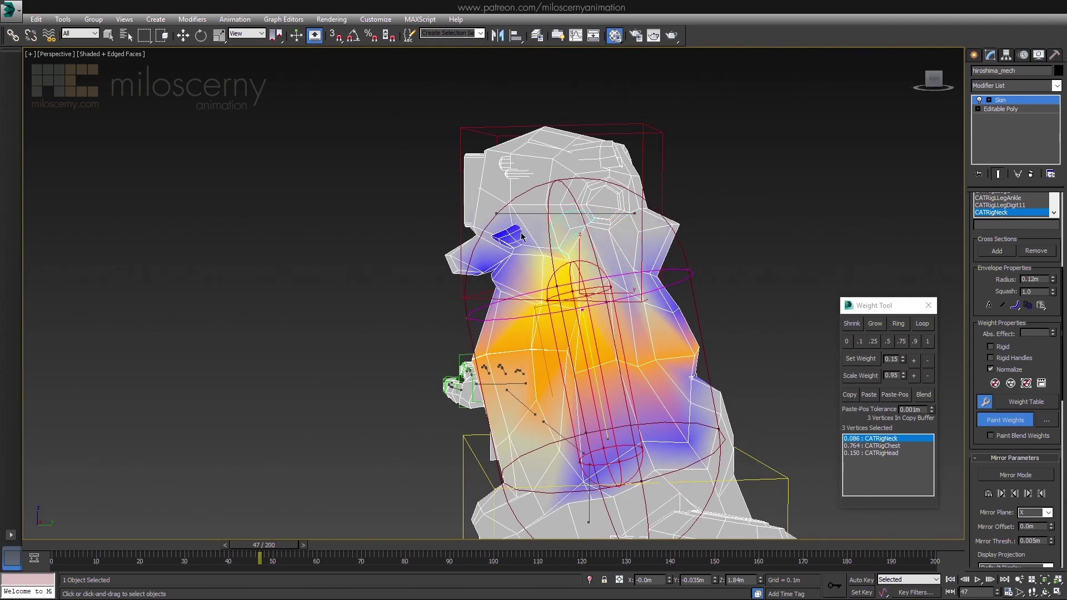
pyautogui.keyDown('alt'); pyautogui.moveTo(517, 236); pyautogui.dragTo(661, 225, button='middle'); pyautogui.keyUp('alt')
pyautogui.press('w')
# Step: Enable Select Element, pick the tube element on the cheek, and set its CATRigHead weight to 1
pyautogui.scroll(3, 650, 234)
pyautogui.scroll(4, 1004, 253)
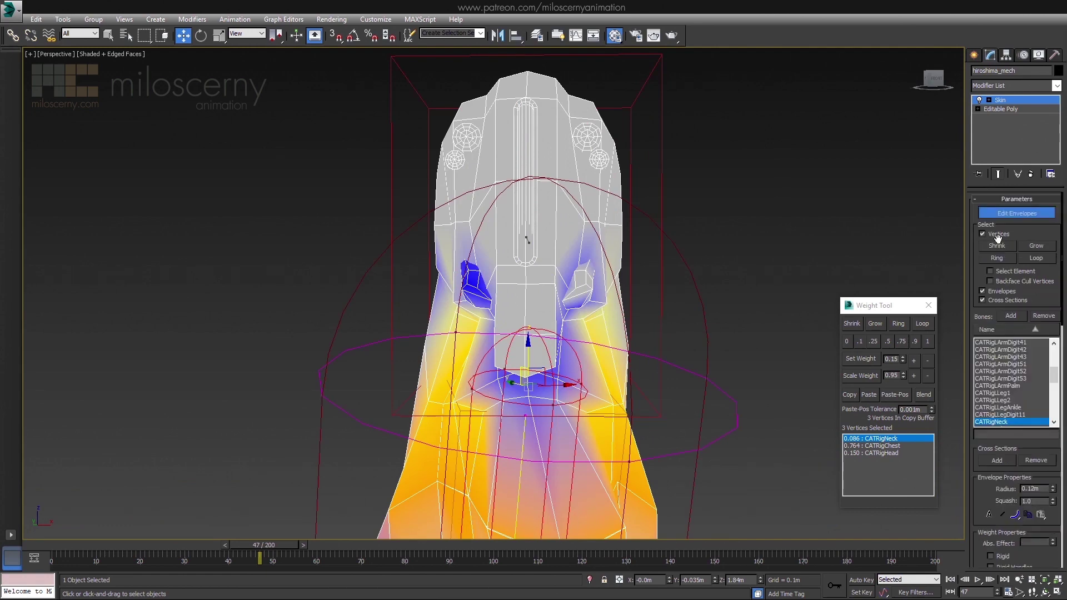
pyautogui.click(880, 446)
pyautogui.click(928, 342)
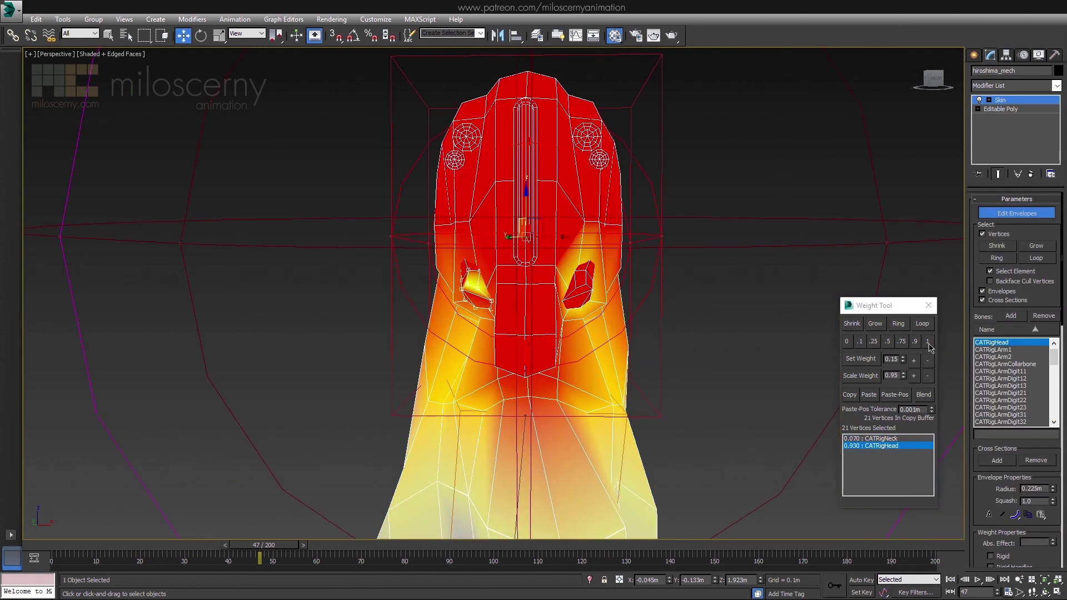
# Step: Select the cheek vertices beside the tubes on the side of the head and raise their CATRigHead weight to 1
pyautogui.keyDown('alt'); pyautogui.moveTo(723, 333); pyautogui.dragTo(556, 317, button='middle'); pyautogui.keyUp('alt')
pyautogui.press('F3')
pyautogui.press('F3')
pyautogui.press('F3')
pyautogui.moveTo(647, 316); pyautogui.dragTo(613, 282)
pyautogui.press('F3')
pyautogui.click(913, 361)
pyautogui.keyDown('alt'); pyautogui.moveTo(500, 300); pyautogui.dragTo(656, 292, button='middle'); pyautogui.keyUp('alt')
pyautogui.press('F3')
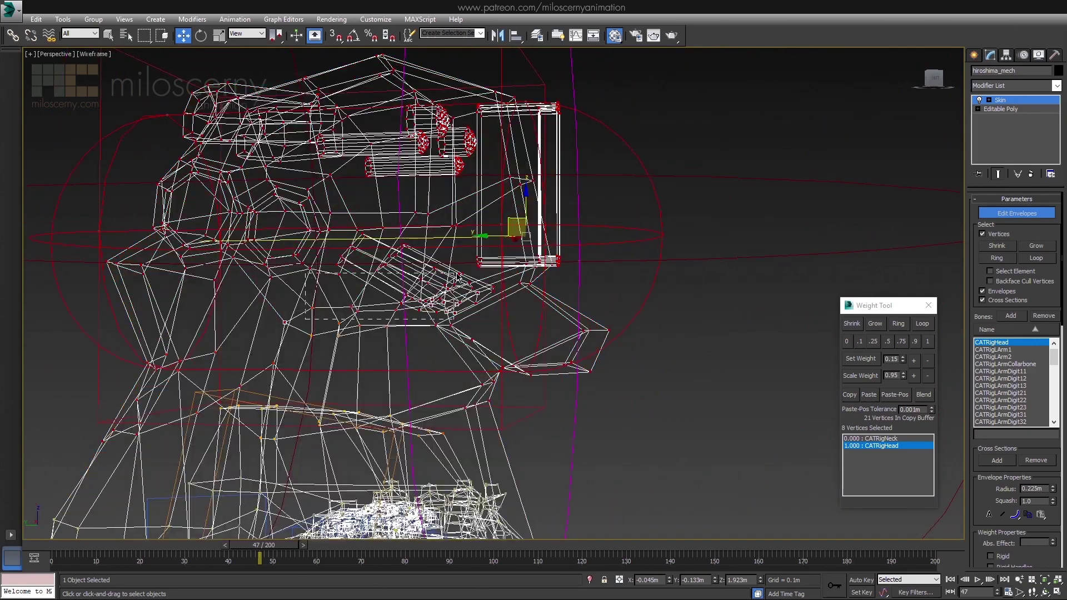
pyautogui.moveTo(305, 320); pyautogui.dragTo(454, 273)
pyautogui.press('F3')
# Step: At frame 91, set the vertices under the jaw to 0.75 CATRigHead and 0.25 CATRigNeck weight
pyautogui.keyDown('alt'); pyautogui.moveTo(336, 310); pyautogui.dragTo(482, 373, button='middle'); pyautogui.keyUp('alt')
pyautogui.moveTo(264, 545); pyautogui.dragTo(466, 546)
pyautogui.keyDown('alt'); pyautogui.moveTo(589, 428); pyautogui.dragTo(492, 433, button='middle'); pyautogui.keyUp('alt')
pyautogui.moveTo(481, 547); pyautogui.dragTo(470, 547)
pyautogui.press('w')
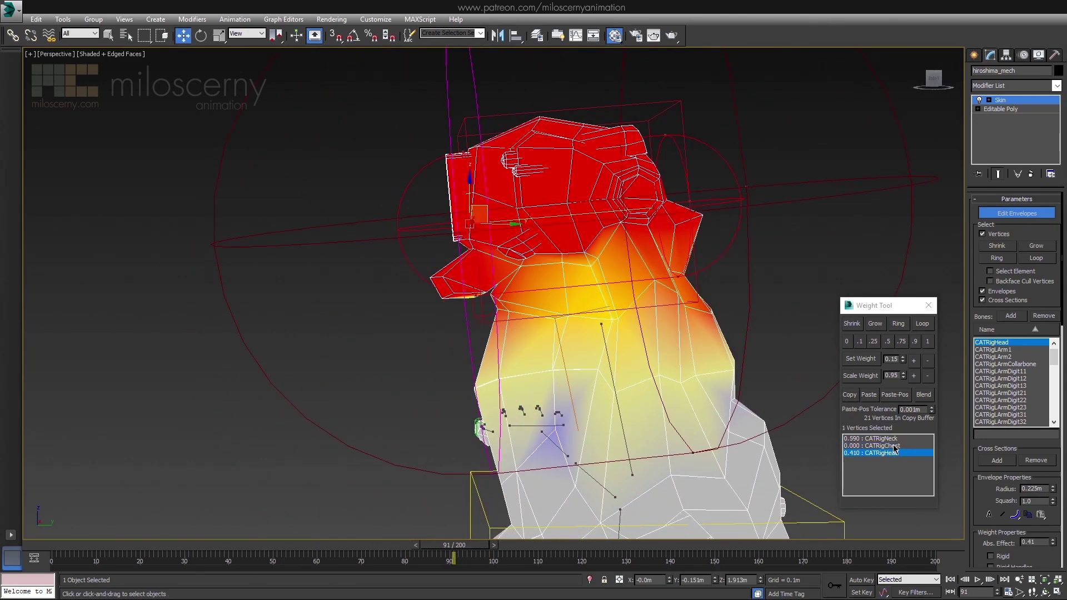
pyautogui.click(881, 438)
pyautogui.scroll(5, 601, 328)
pyautogui.keyDown('alt'); pyautogui.moveTo(705, 290); pyautogui.dragTo(348, 292, button='middle'); pyautogui.keyUp('alt')
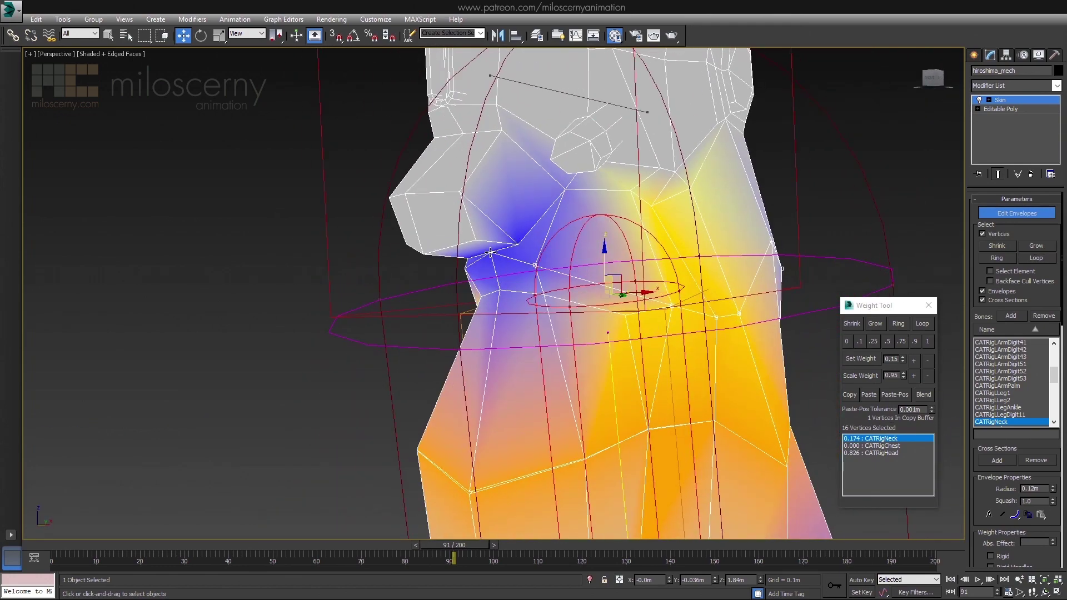
pyautogui.keyDown('alt'); pyautogui.moveTo(491, 253); pyautogui.dragTo(546, 239, button='middle'); pyautogui.keyUp('alt')
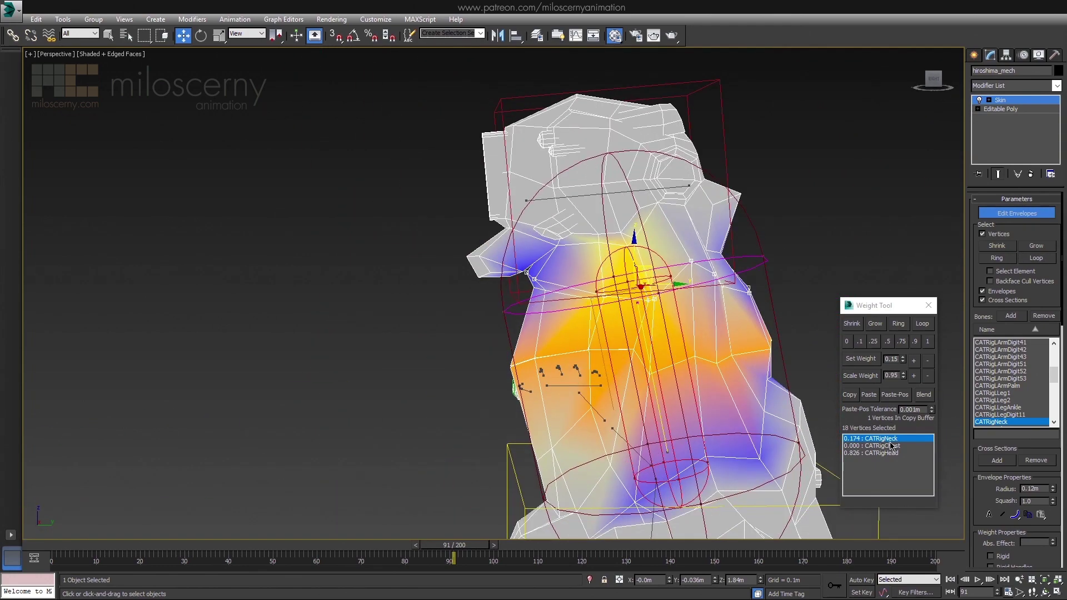
pyautogui.click(888, 452)
pyautogui.click(928, 343)
pyautogui.click(899, 438)
pyautogui.scroll(5, 623, 288)
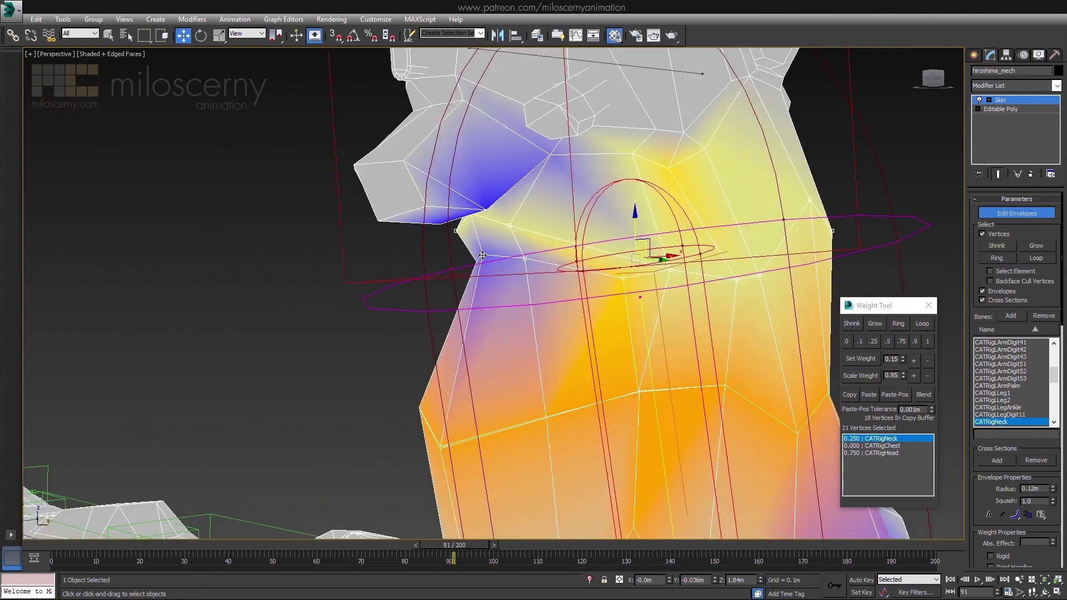
# Step: Copy the weights of the selected vertices beneath the jaw and display the CATRigHead influence
pyautogui.keyDown('alt'); pyautogui.moveTo(483, 255); pyautogui.dragTo(676, 288, button='middle'); pyautogui.keyUp('alt')
pyautogui.click(887, 453)
pyautogui.click(888, 438)
pyautogui.click(850, 394)
pyautogui.scroll(-5, 756, 364)
pyautogui.keyDown('alt'); pyautogui.moveTo(756, 364); pyautogui.dragTo(583, 392, button='middle'); pyautogui.keyUp('alt')
pyautogui.scroll(4, 616, 244)
pyautogui.click(891, 453)
pyautogui.keyDown('alt'); pyautogui.moveTo(544, 320); pyautogui.dragTo(615, 328, button='middle'); pyautogui.keyUp('alt')
# Step: In the Left view, box-select the vertices around the chin and move the animation to frame 94
pyautogui.press('l')
pyautogui.press('F3')
pyautogui.press('z')
pyautogui.moveTo(662, 317); pyautogui.dragTo(663, 315)
pyautogui.press('F3')
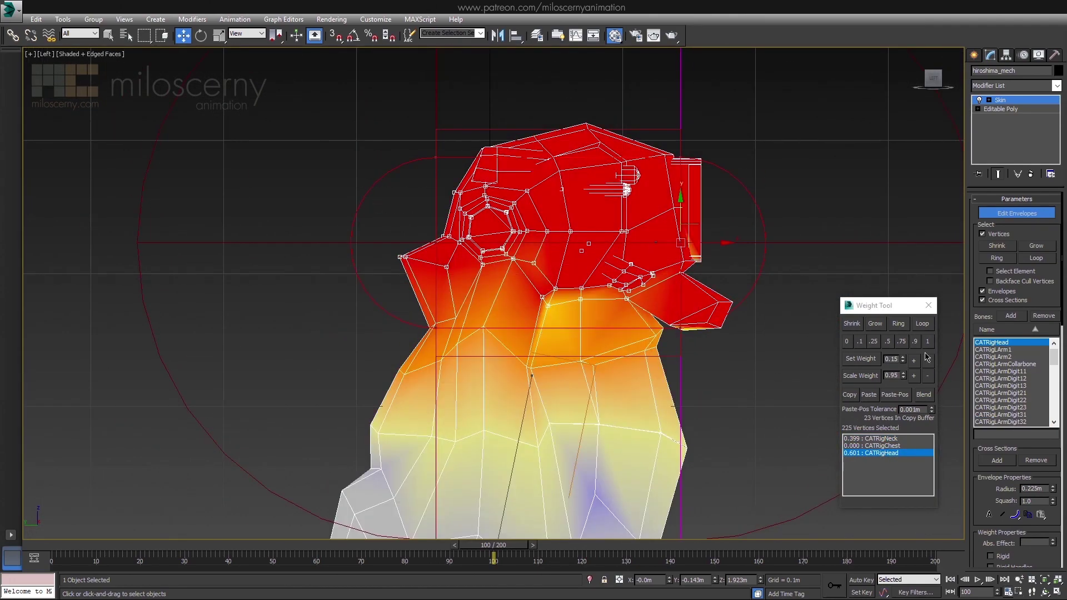
pyautogui.moveTo(761, 365); pyautogui.dragTo(669, 297)
pyautogui.moveTo(493, 545)
pyautogui.mouseDown()
pyautogui.moveTo(423, 547)
pyautogui.moveTo(494, 550)
pyautogui.mouseUp()
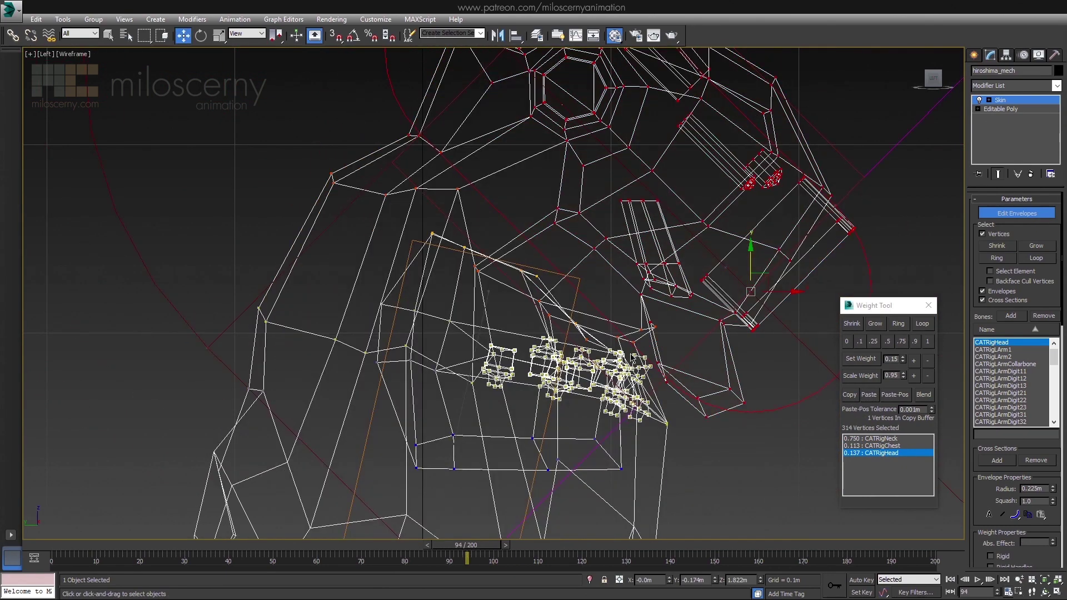
# Step: Paste one jaw vertex's weights onto the vertex cluster at the front of the throat and raise its CATRigHead weight
pyautogui.click(633, 357)
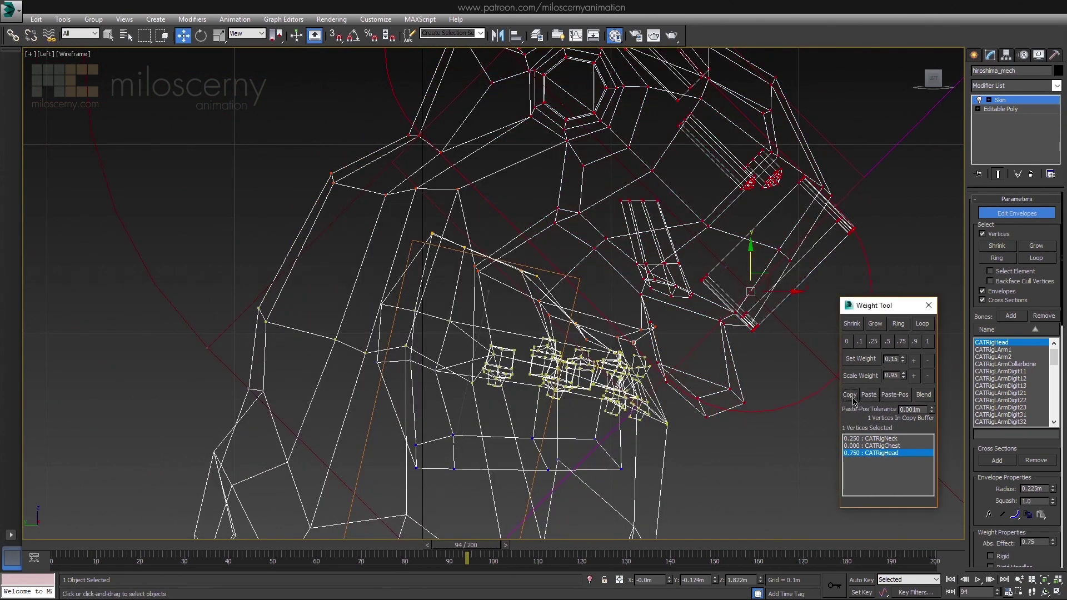
pyautogui.scroll(2, 578, 336)
pyautogui.moveTo(660, 390); pyautogui.dragTo(660, 391)
pyautogui.click(870, 397)
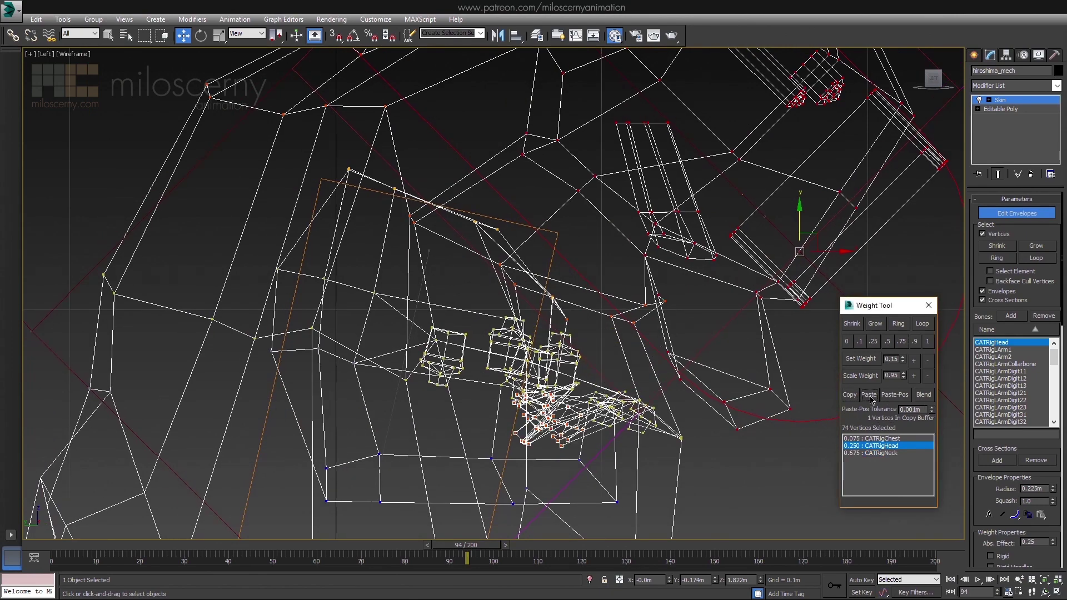
pyautogui.click(895, 445)
pyautogui.click(914, 364)
pyautogui.click(914, 364)
# Step: Return to the perspective view, scrub around frame 100 to check the neck deformation, and leave envelope editing
pyautogui.press('F3')
pyautogui.press('F3')
pyautogui.moveTo(481, 548)
pyautogui.mouseDown()
pyautogui.moveTo(547, 551)
pyautogui.moveTo(525, 551)
pyautogui.mouseUp()
pyautogui.press('F3')
pyautogui.press('p')
pyautogui.moveTo(628, 455)
pyautogui.keyDown('alt'); pyautogui.mouseDown(button='middle')
pyautogui.moveTo(560, 436)
pyautogui.moveTo(601, 460)
pyautogui.mouseUp(button='middle'); pyautogui.keyUp('alt')
pyautogui.moveTo(525, 546); pyautogui.dragTo(493, 546)
pyautogui.scroll(-3, 624, 353)
pyautogui.keyDown('alt'); pyautogui.moveTo(667, 384); pyautogui.dragTo(739, 372, button='middle'); pyautogui.keyUp('alt')
pyautogui.scroll(-3, 603, 443)
pyautogui.moveTo(481, 546); pyautogui.dragTo(493, 546)
pyautogui.moveTo(723, 359); pyautogui.dragTo(742, 346, button='middle')
pyautogui.click(743, 346)
pyautogui.hotkey('ctrl', 'b')
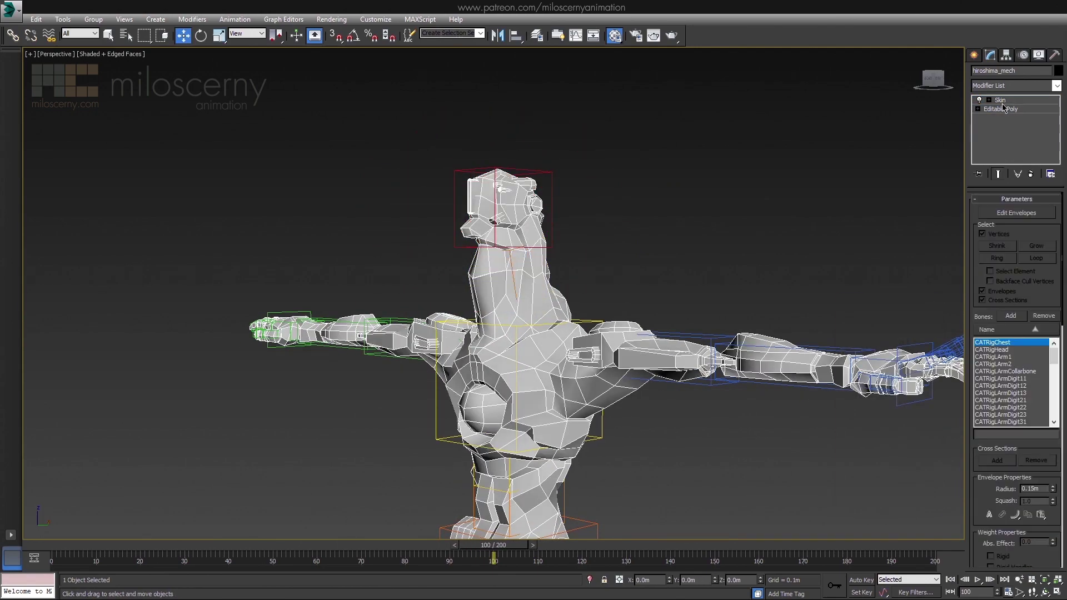
# Step: Deselect the mech, hide its edged faces, and scrub back to frame 39 to check the whole body's deformation
pyautogui.click(776, 262)
pyautogui.scroll(-3, 743, 281)
pyautogui.keyDown('alt'); pyautogui.moveTo(777, 262); pyautogui.dragTo(717, 285, button='middle'); pyautogui.keyUp('alt')
pyautogui.press('r')
pyautogui.moveTo(496, 545); pyautogui.dragTo(325, 565)
pyautogui.keyDown('alt'); pyautogui.moveTo(543, 291); pyautogui.dragTo(611, 267, button='middle'); pyautogui.keyUp('alt')
pyautogui.press('F4')
pyautogui.moveTo(333, 551); pyautogui.dragTo(270, 557)
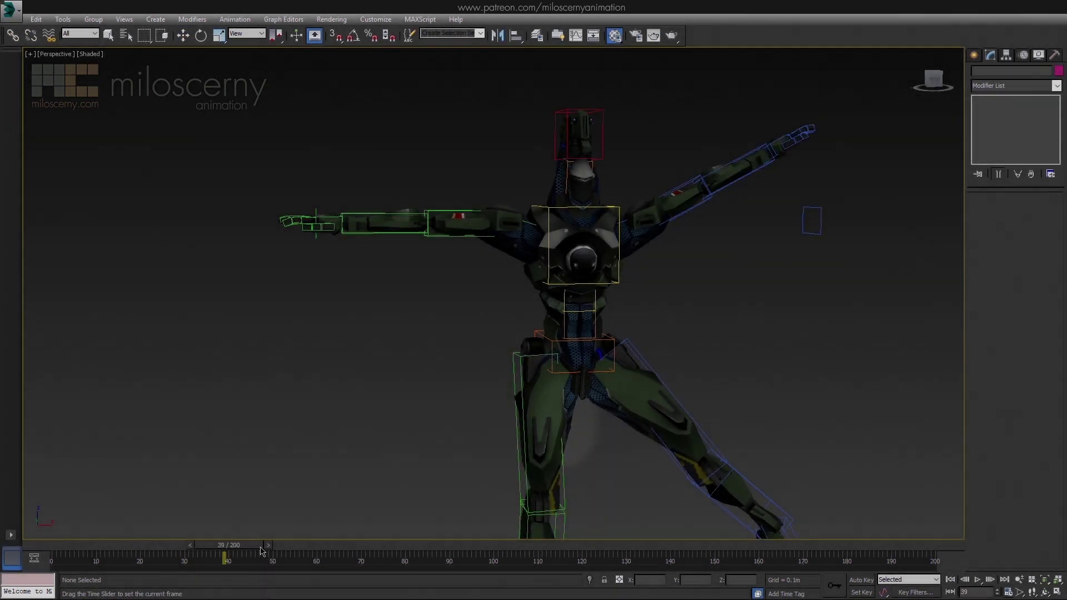
# Step: Edit the envelopes at frame 39, select six vertices across the right thigh and set their CATRigLLeg1 weight to 0
pyautogui.scroll(10, 538, 410)
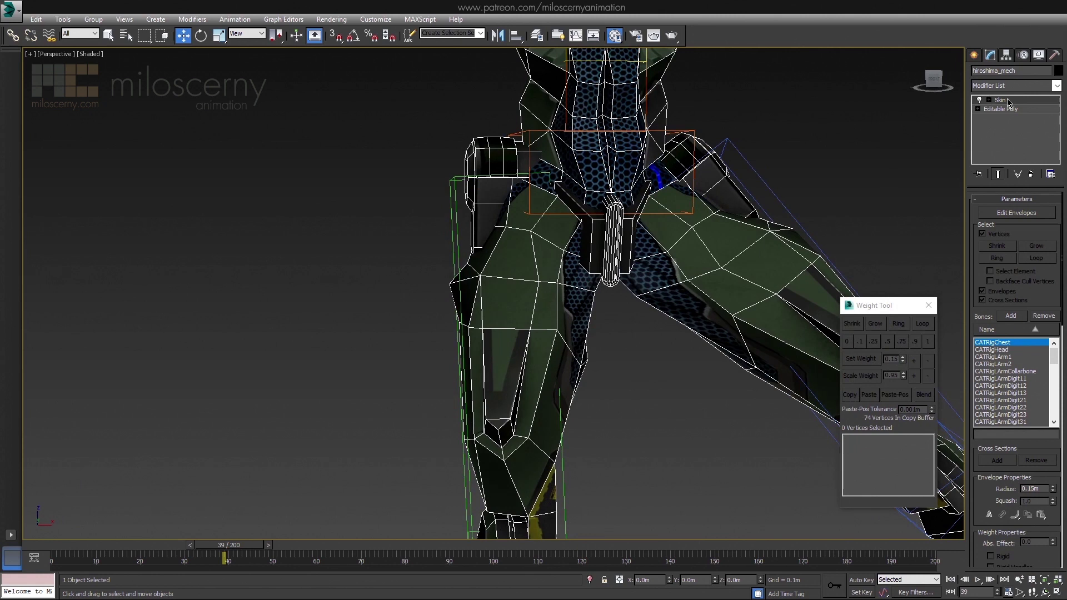
pyautogui.click(1010, 216)
pyautogui.moveTo(627, 413); pyautogui.dragTo(630, 399)
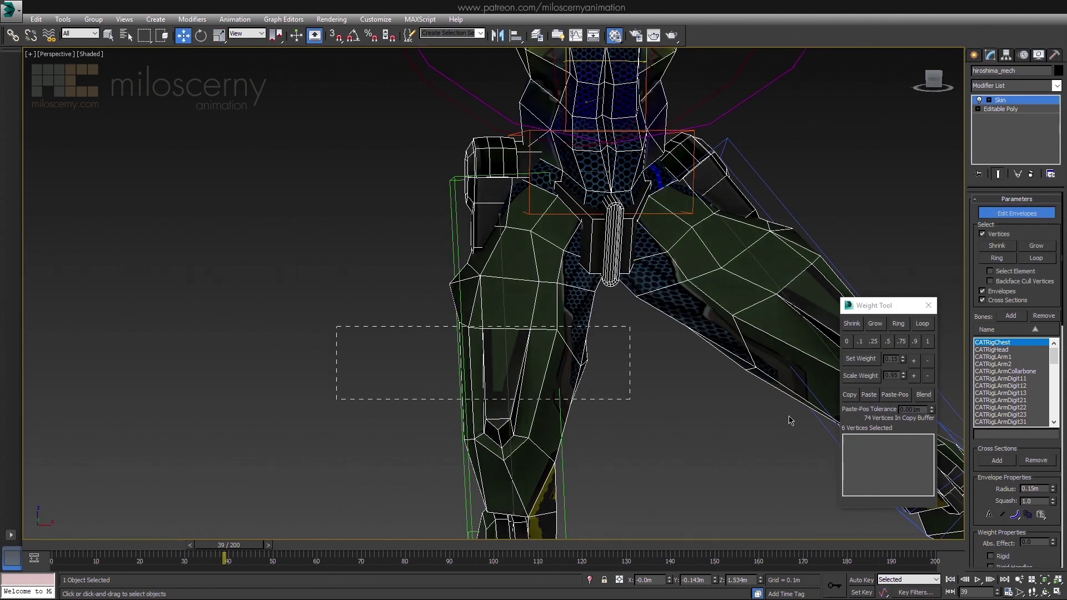
pyautogui.click(769, 278)
pyautogui.click(847, 343)
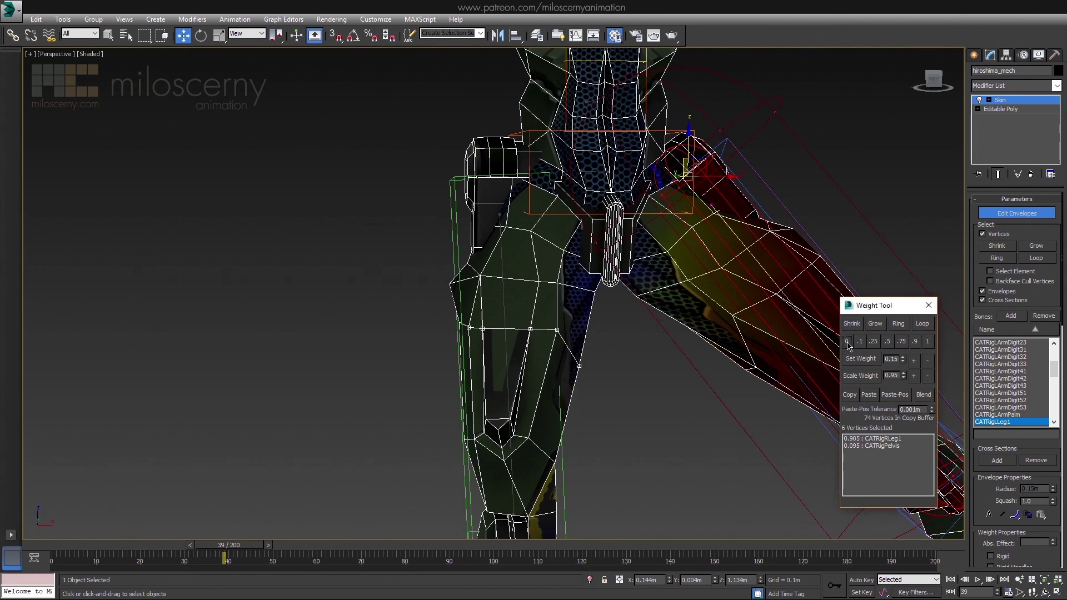
# Step: Set the CATRigLLeg1 weight of the upper inner right thigh vertices to 0 and leave envelope editing
pyautogui.press('F3')
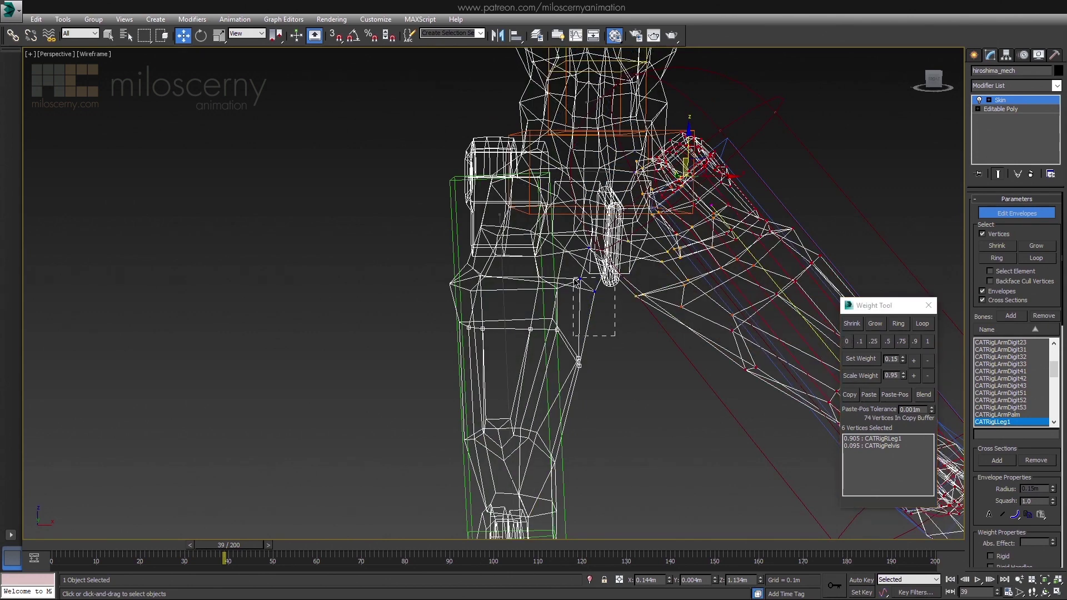
pyautogui.moveTo(579, 278); pyautogui.dragTo(590, 309, button='middle')
pyautogui.click(847, 342)
pyautogui.press('F3')
pyautogui.press('F3')
pyautogui.click(1023, 211)
pyautogui.press('F3')
pyautogui.scroll(-4, 775, 331)
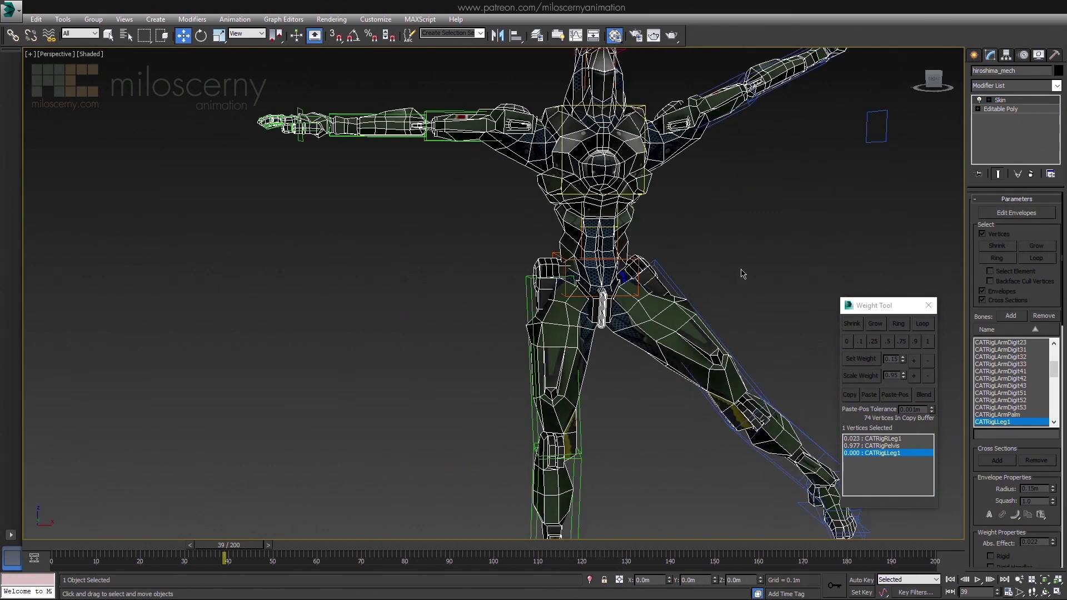
# Step: Deselect the mech and return to frame 0 to view the whole figure in its rest pose
pyautogui.click(734, 286)
pyautogui.moveTo(245, 545); pyautogui.dragTo(55, 545)
pyautogui.scroll(-2, 692, 325)
pyautogui.moveTo(741, 328); pyautogui.dragTo(667, 328, button='middle')
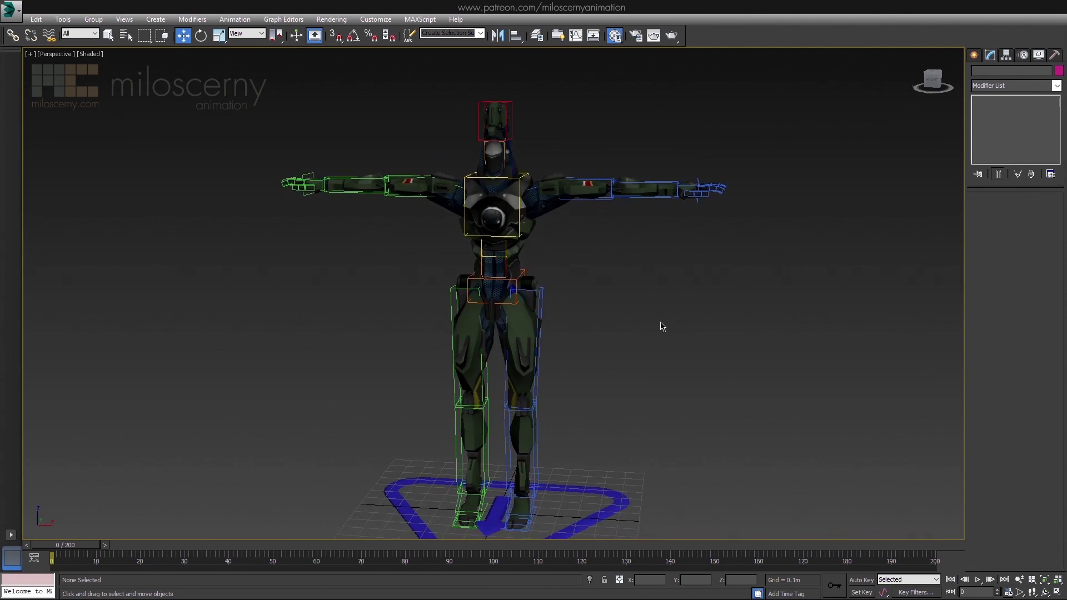
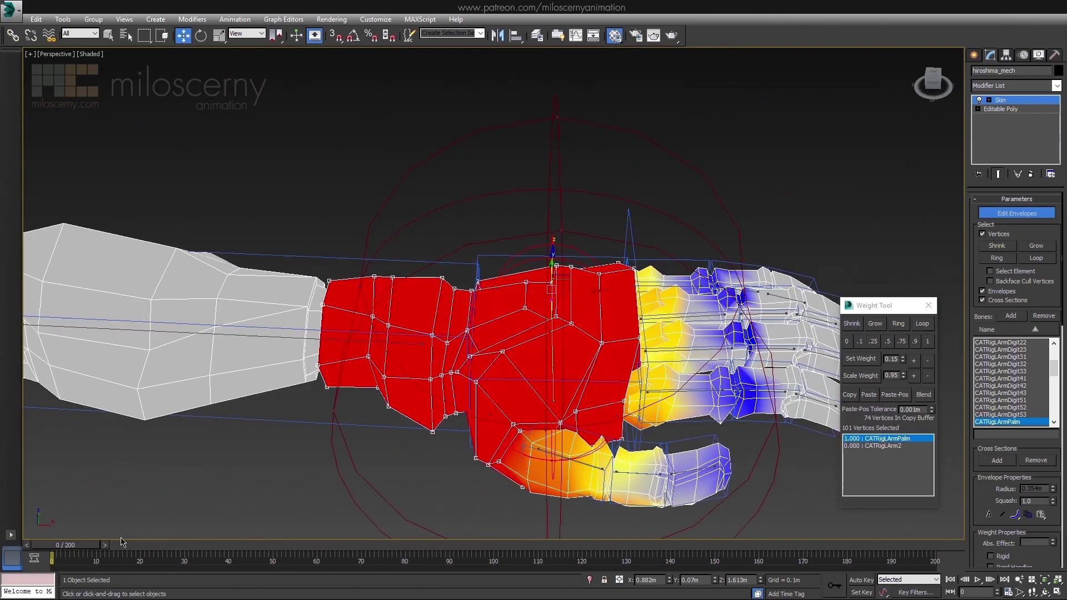
# Step: At frame 73, narrow the selection to the left hand without the wrist cuff and give it full CATRigLArmPalm weight
pyautogui.moveTo(489, 546); pyautogui.dragTo(398, 553)
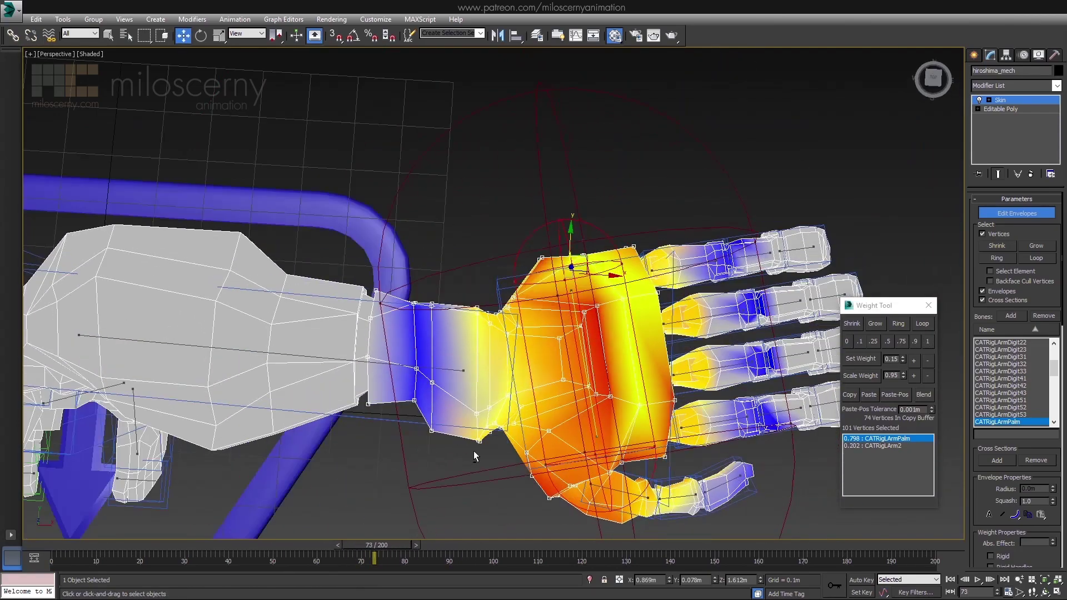
pyautogui.moveTo(377, 548)
pyautogui.mouseDown()
pyautogui.moveTo(400, 553)
pyautogui.moveTo(376, 550)
pyautogui.mouseUp()
pyautogui.press('F3')
pyautogui.scroll(5, 482, 445)
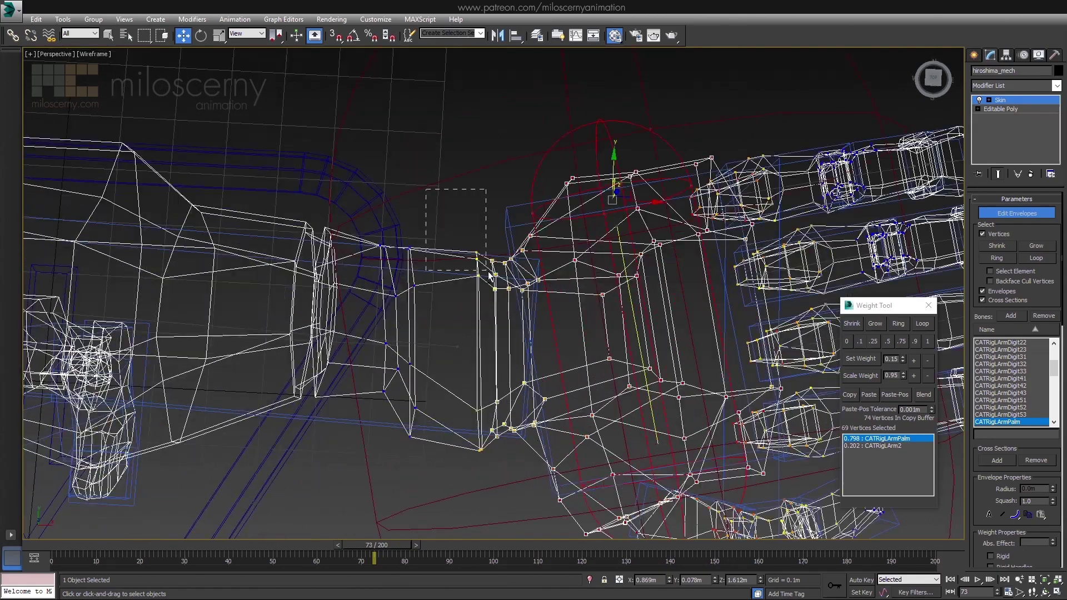
pyautogui.press('F3')
pyautogui.moveTo(505, 439)
pyautogui.keyDown('alt'); pyautogui.mouseDown(button='middle')
pyautogui.moveTo(548, 362)
pyautogui.moveTo(517, 434)
pyautogui.mouseUp(button='middle'); pyautogui.keyUp('alt')
pyautogui.press('F3')
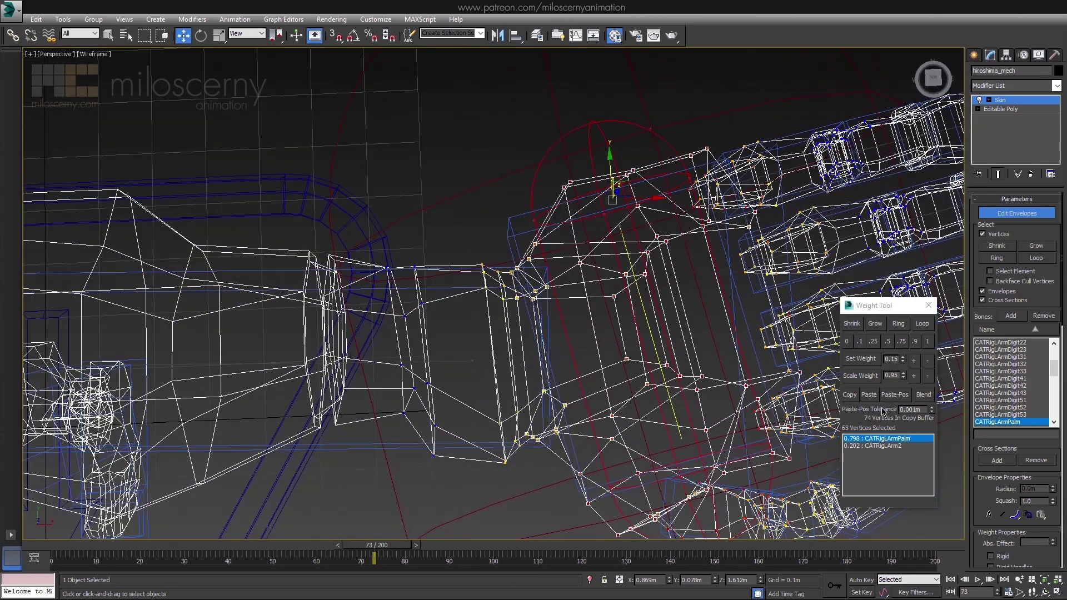
pyautogui.press('F3')
pyautogui.scroll(-3, 711, 378)
# Step: At frame 72, select twelve vertices around the middle of the left wrist cuff and set their CATRigLArm2 weight to 1
pyautogui.moveTo(387, 550)
pyautogui.mouseDown()
pyautogui.moveTo(418, 550)
pyautogui.moveTo(383, 551)
pyautogui.mouseUp()
pyautogui.press('F3')
pyautogui.press('w')
pyautogui.scroll(3, 443, 209)
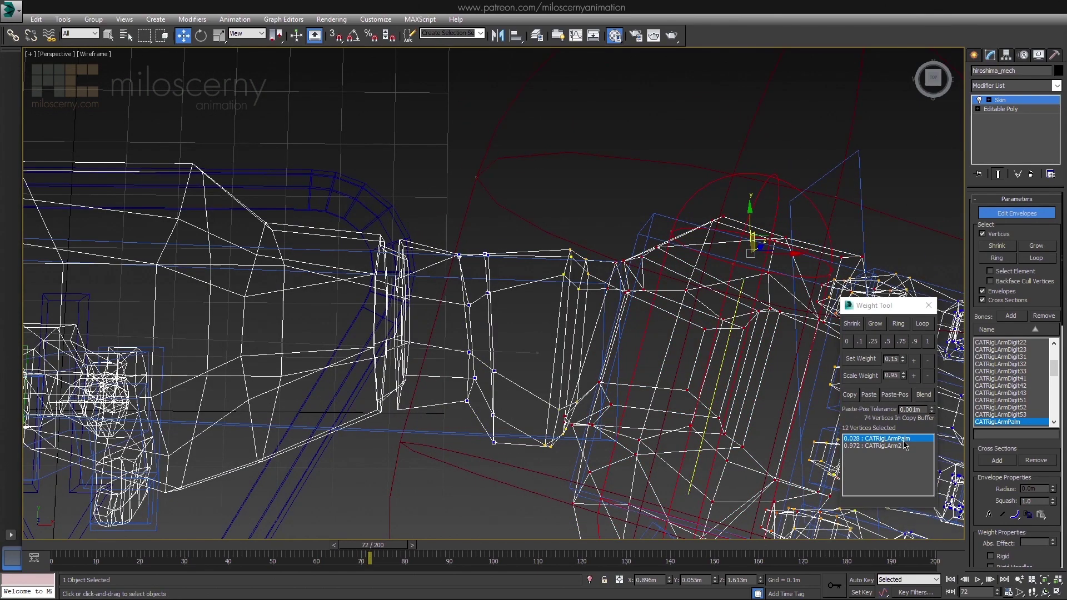
pyautogui.click(904, 445)
pyautogui.press('F3')
pyautogui.scroll(-4, 813, 350)
pyautogui.click(927, 341)
pyautogui.scroll(4, 556, 333)
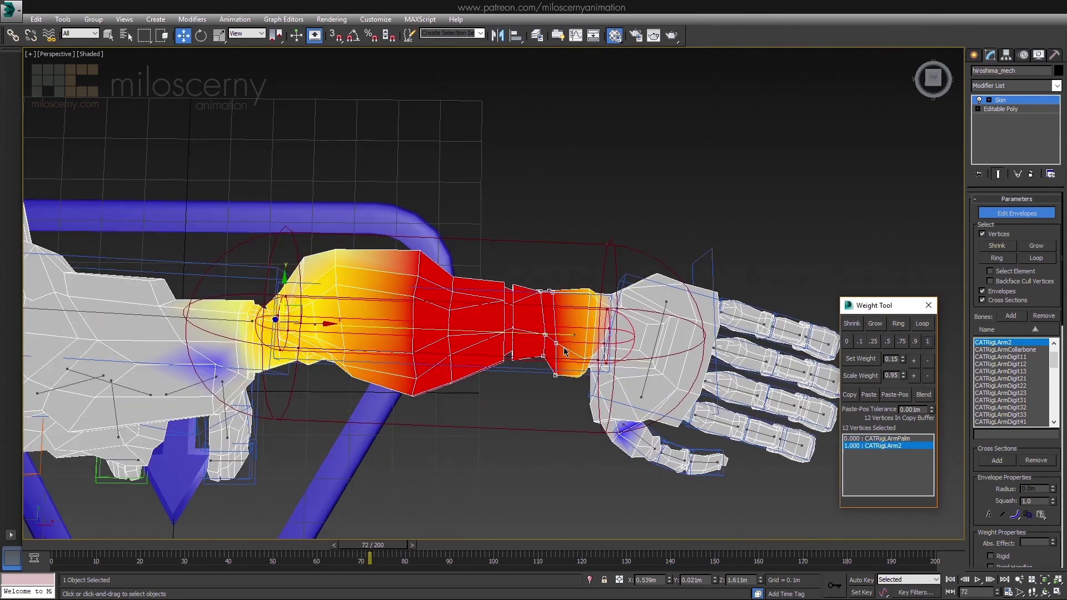
# Step: At frame 73, select the six vertices on the cuff's hand-side edge and set their CATRigLArmPalm weight to 0.25
pyautogui.moveTo(388, 547); pyautogui.dragTo(395, 549)
pyautogui.press('F3')
pyautogui.moveTo(542, 239); pyautogui.dragTo(572, 316)
pyautogui.moveTo(571, 315)
pyautogui.keyDown('alt'); pyautogui.mouseDown(button='middle')
pyautogui.moveTo(563, 363)
pyautogui.moveTo(533, 346)
pyautogui.mouseUp(button='middle'); pyautogui.keyUp('alt')
pyautogui.keyDown('ctrl'); pyautogui.moveTo(472, 440); pyautogui.dragTo(499, 506); pyautogui.keyUp('ctrl')
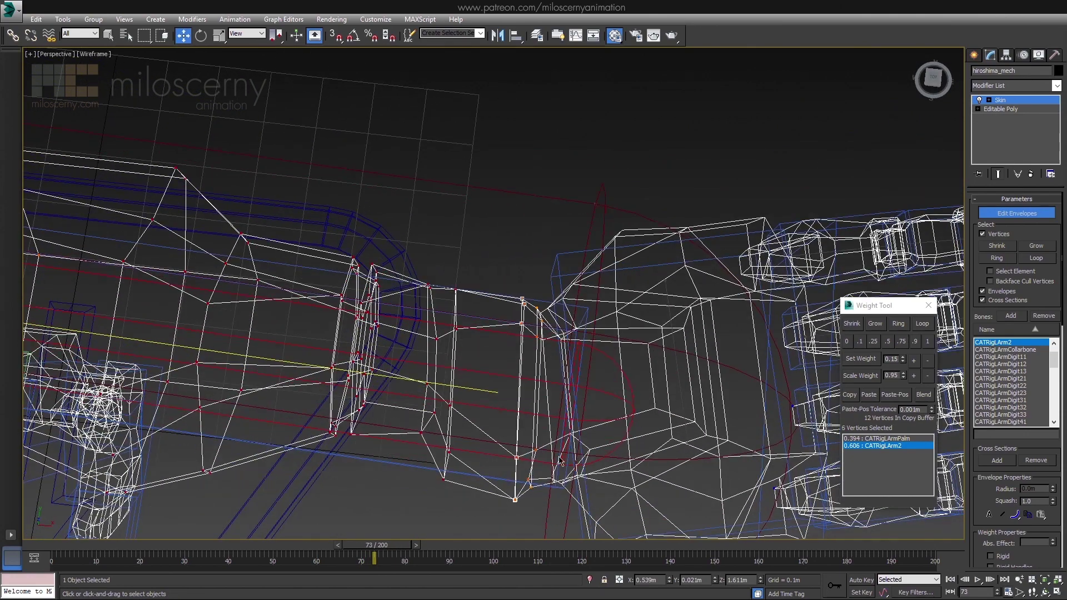
pyautogui.press('F3')
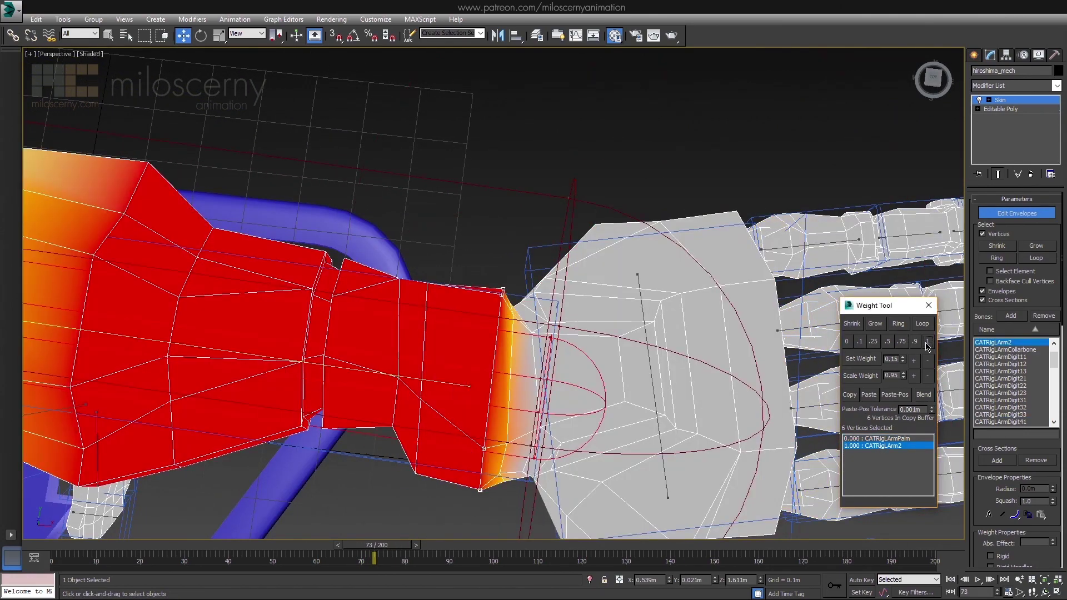
pyautogui.click(904, 439)
pyautogui.click(874, 341)
# Step: Loop-select the wrist ring beyond the cuff and set CATRigLArm2 to 0.5, and set the ring nearest the palm to 0.25
pyautogui.press('F3')
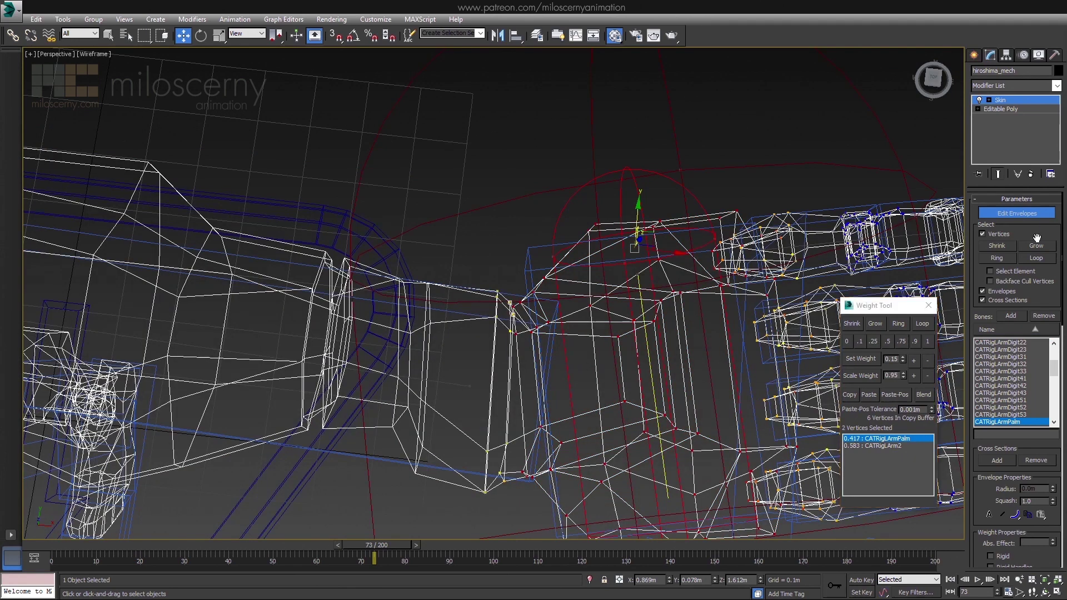
pyautogui.click(1040, 259)
pyautogui.press('F3')
pyautogui.click(868, 446)
pyautogui.press('F3')
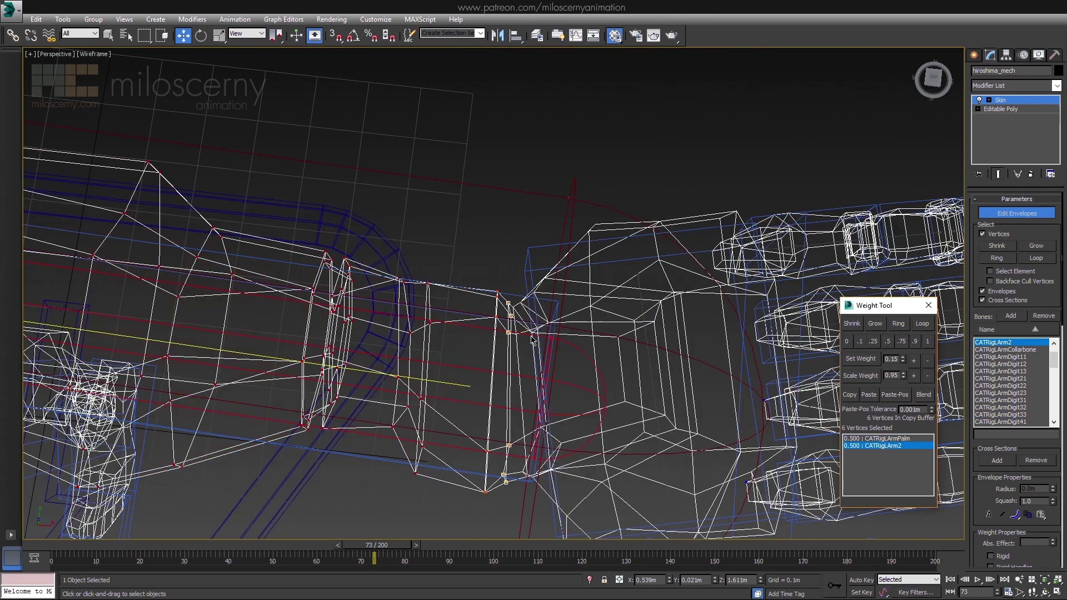
pyautogui.press('F3')
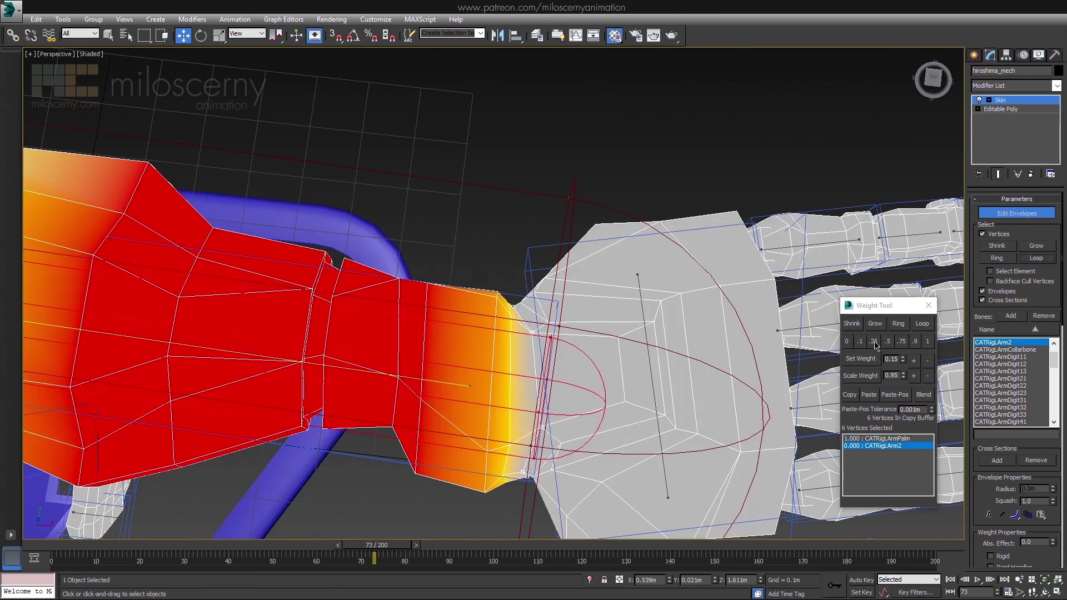
# Step: Reselect the six vertices on the cuff's hand-side edge and set their CATRigLArm2 weight to 0.65
pyautogui.moveTo(377, 552)
pyautogui.mouseDown()
pyautogui.moveTo(388, 549)
pyautogui.moveTo(379, 549)
pyautogui.mouseUp()
pyautogui.moveTo(484, 493); pyautogui.dragTo(499, 522)
pyautogui.press('F3')
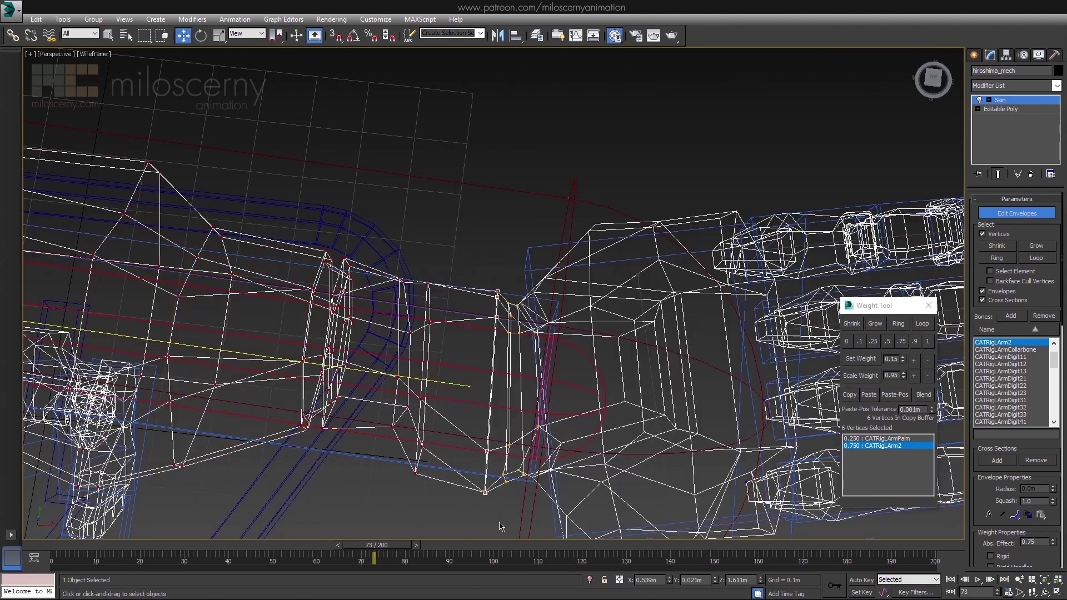
pyautogui.press('F3')
pyautogui.click(886, 438)
pyautogui.click(887, 445)
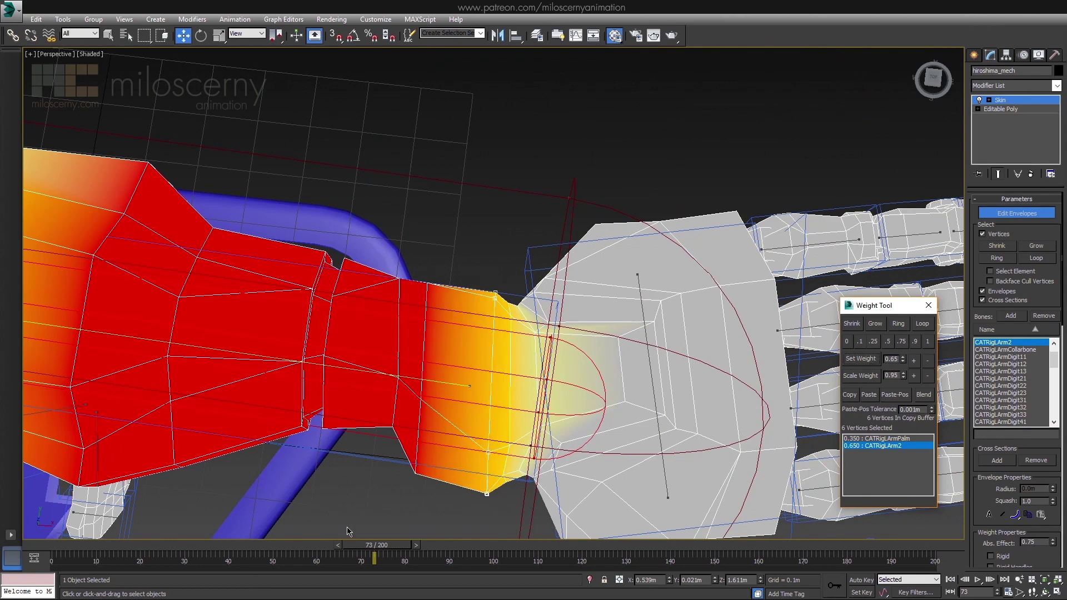
# Step: Leave envelope editing and inspect the left wrist's deformation from several angles around frame 71
pyautogui.moveTo(374, 552); pyautogui.dragTo(356, 547)
pyautogui.scroll(-4, 494, 345)
pyautogui.keyDown('alt'); pyautogui.moveTo(494, 345); pyautogui.dragTo(501, 334, button='middle'); pyautogui.keyUp('alt')
pyautogui.scroll(4, 500, 333)
pyautogui.moveTo(500, 334); pyautogui.dragTo(537, 388, button='middle')
pyautogui.press('1')
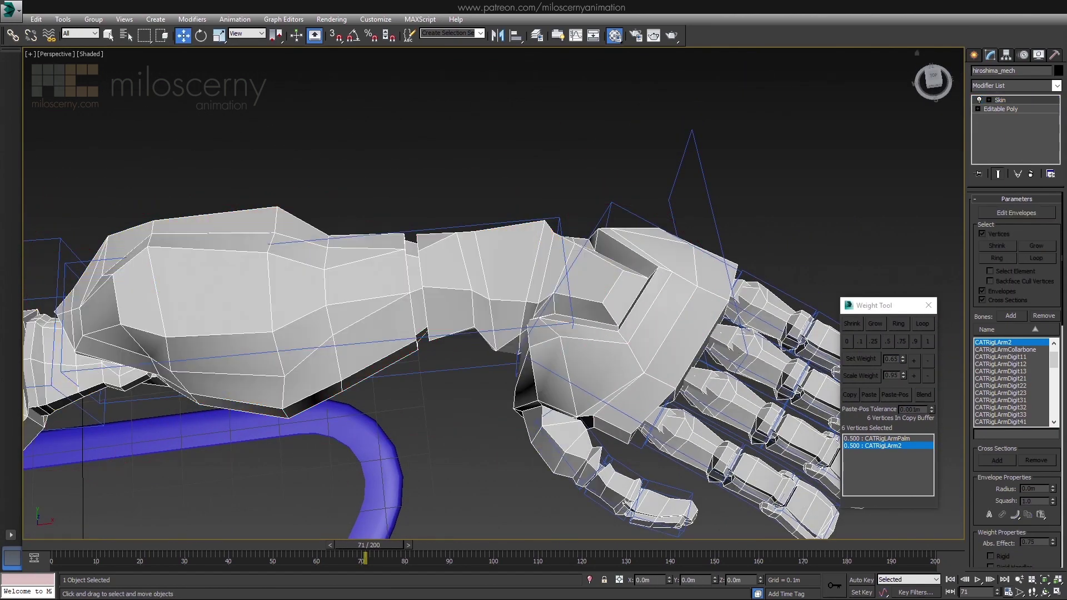
pyautogui.keyDown('alt'); pyautogui.moveTo(445, 289); pyautogui.dragTo(467, 319, button='middle'); pyautogui.keyUp('alt')
# Step: Resume envelope editing at frame 73 and set the cuff edge vertices' CATRigLArm2 weight to 0.9
pyautogui.moveTo(473, 489); pyautogui.dragTo(493, 390, button='middle')
pyautogui.scroll(3, 493, 391)
pyautogui.moveTo(389, 548)
pyautogui.mouseDown()
pyautogui.moveTo(411, 549)
pyautogui.moveTo(399, 552)
pyautogui.mouseUp()
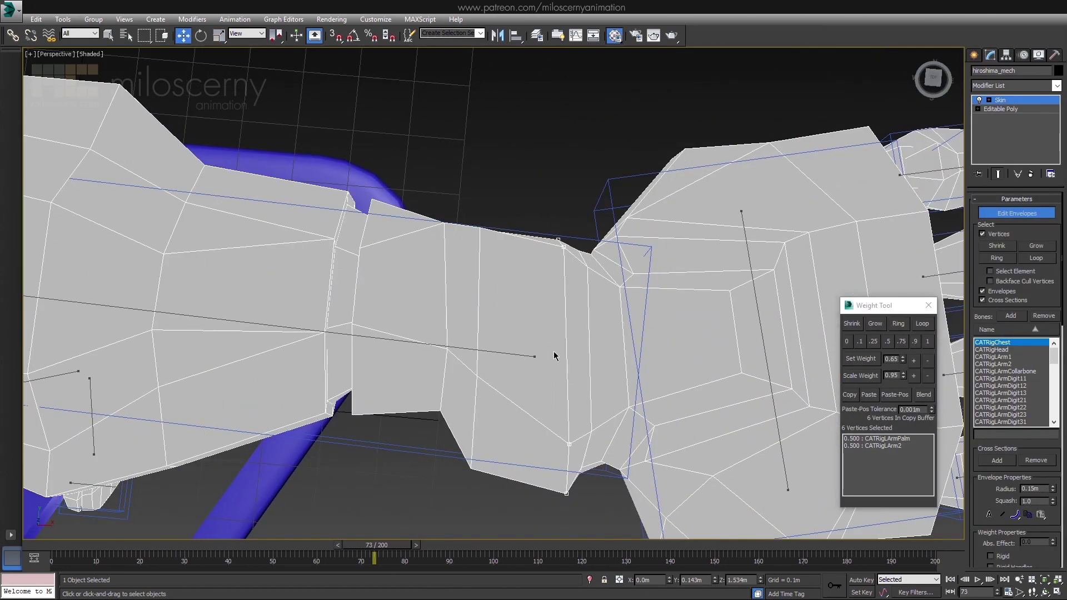
pyautogui.click(884, 446)
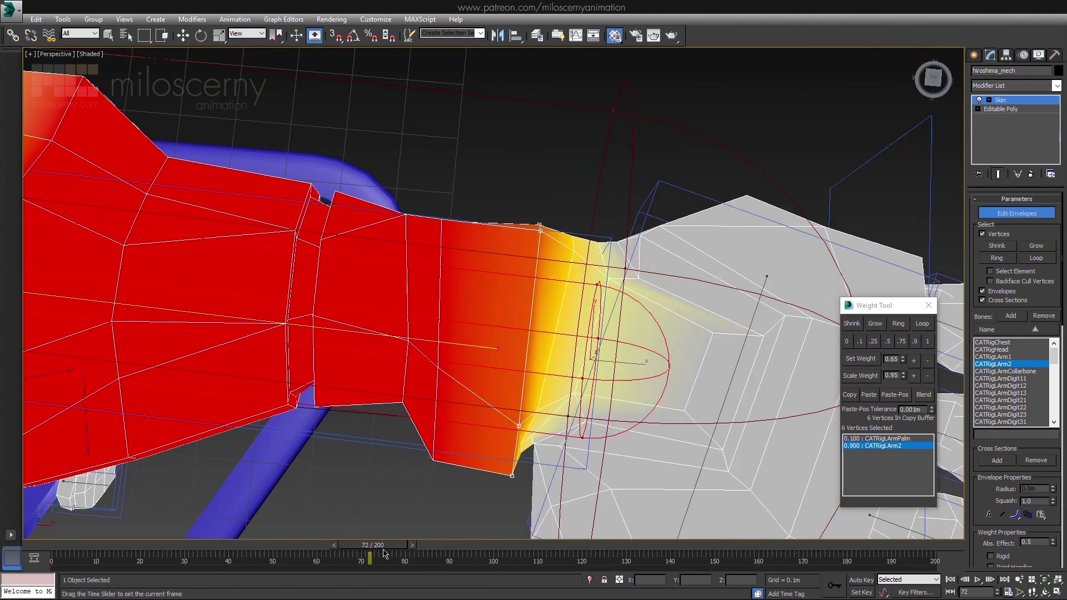
# Step: Leave envelope editing and scrub forward from frame 72 to examine the left wrist's deformation from several angles
pyautogui.click(1005, 105)
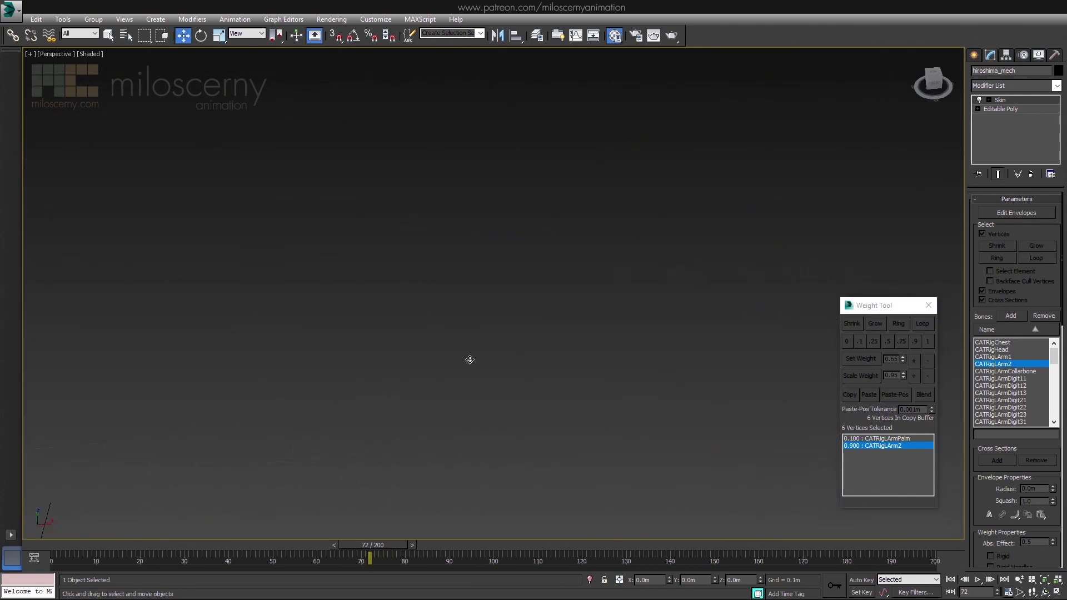
pyautogui.keyDown('alt'); pyautogui.moveTo(469, 360); pyautogui.dragTo(520, 349, button='middle'); pyautogui.keyUp('alt')
pyautogui.moveTo(383, 552); pyautogui.dragTo(416, 552)
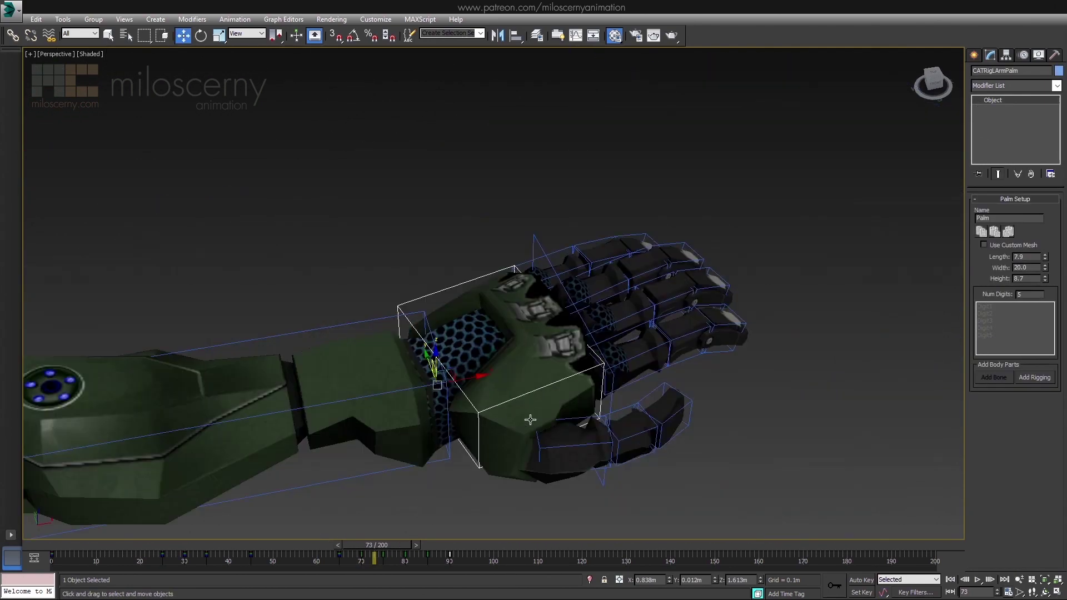
pyautogui.press('w')
pyautogui.keyDown('alt'); pyautogui.moveTo(425, 444); pyautogui.dragTo(524, 463, button='middle'); pyautogui.keyUp('alt')
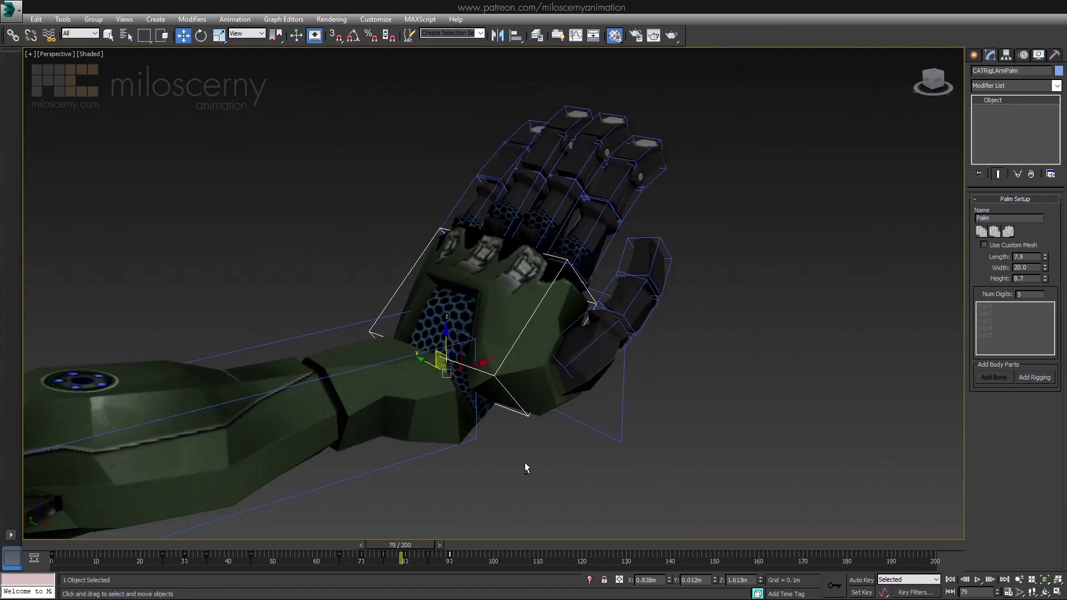
pyautogui.moveTo(424, 550); pyautogui.dragTo(520, 561)
pyautogui.moveTo(551, 401)
pyautogui.keyDown('alt'); pyautogui.mouseDown(button='middle')
pyautogui.moveTo(569, 496)
pyautogui.moveTo(517, 377)
pyautogui.moveTo(558, 384)
pyautogui.mouseUp(button='middle'); pyautogui.keyUp('alt')
pyautogui.scroll(2, 559, 385)
# Step: With Auto Key on, curl the left hand's outer finger bones at frame 180 and copy their frame 175 keys past it
pyautogui.moveTo(476, 550); pyautogui.dragTo(777, 571)
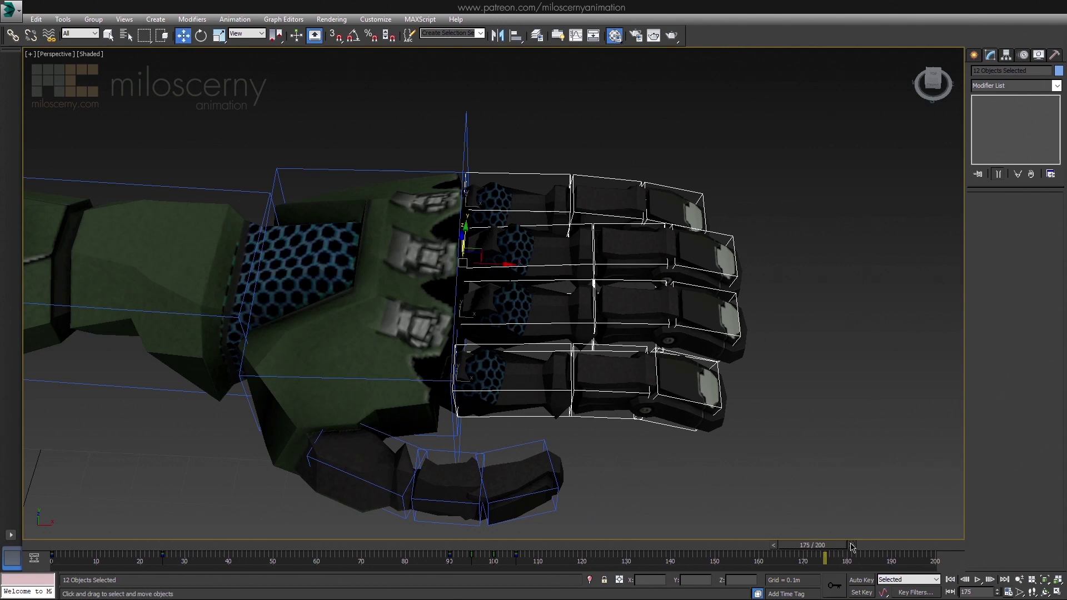
pyautogui.moveTo(841, 548); pyautogui.dragTo(847, 550)
pyautogui.keyDown('alt'); pyautogui.moveTo(516, 410); pyautogui.dragTo(516, 410); pyautogui.keyUp('alt')
pyautogui.keyDown('alt'); pyautogui.moveTo(523, 401); pyautogui.dragTo(537, 373, button='middle'); pyautogui.keyUp('alt')
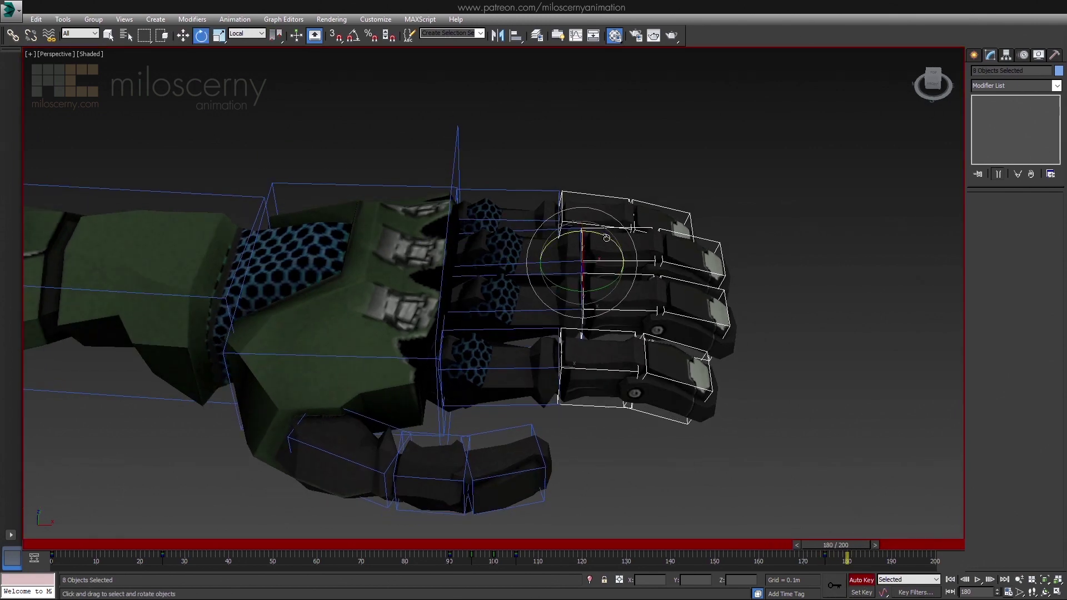
pyautogui.keyDown('alt'); pyautogui.moveTo(742, 294); pyautogui.dragTo(746, 367, button='middle'); pyautogui.keyUp('alt')
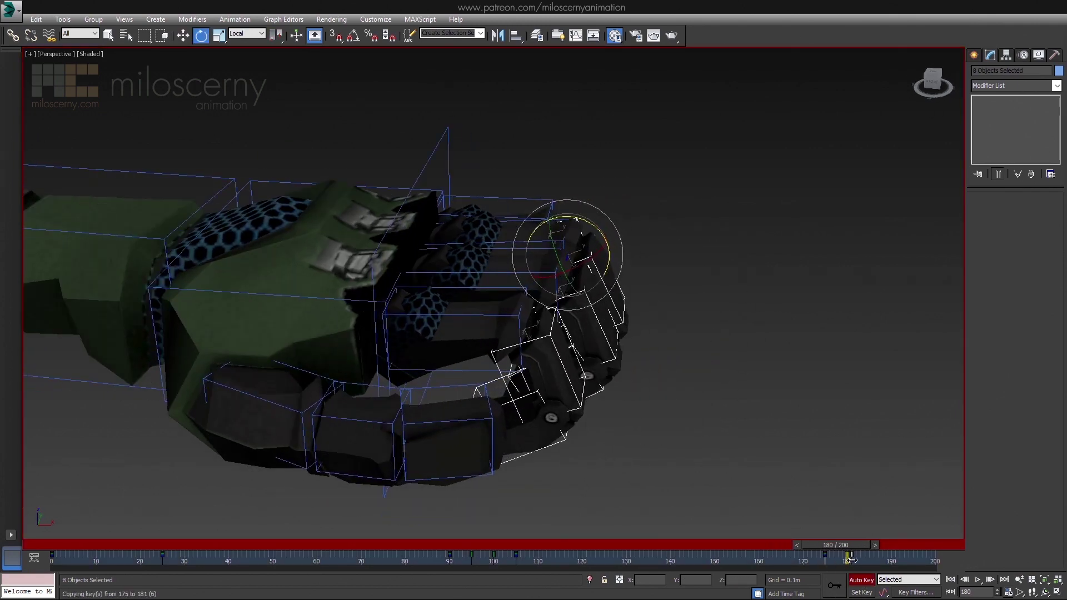
pyautogui.moveTo(856, 546); pyautogui.dragTo(887, 551)
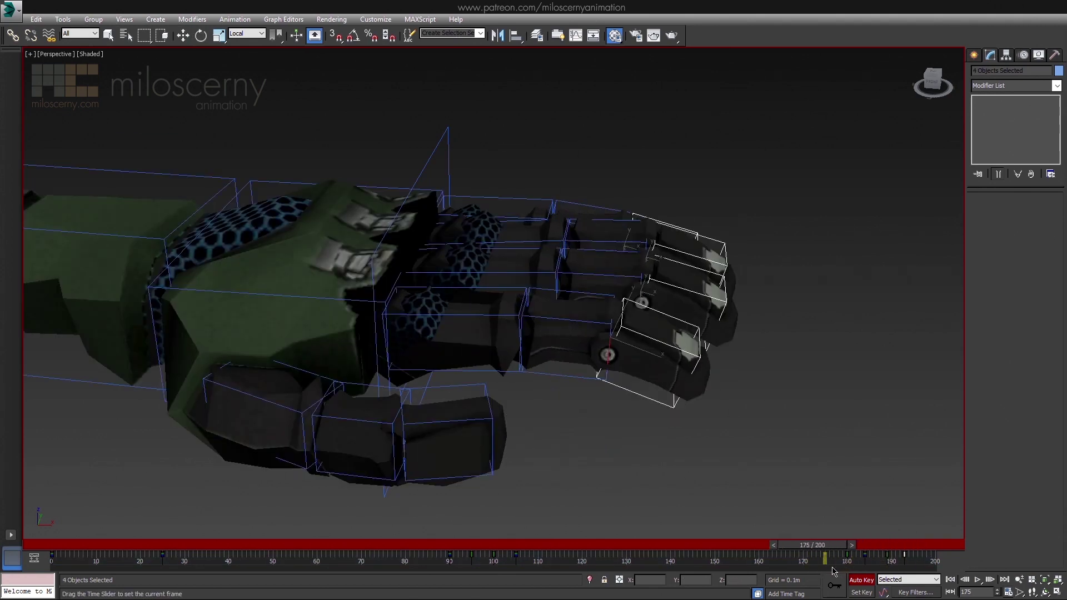
pyautogui.press('e')
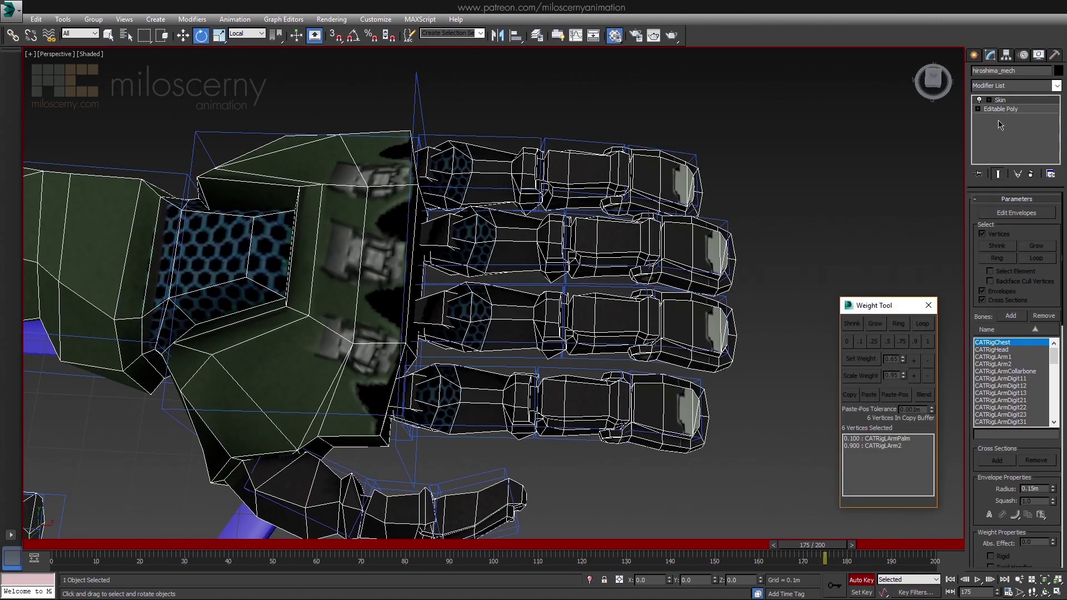
# Step: Resume envelope editing with Select Element enabled and set the index fingertip segment's CATRigLArmDigit23 weight to 1
pyautogui.click(1000, 100)
pyautogui.click(1017, 213)
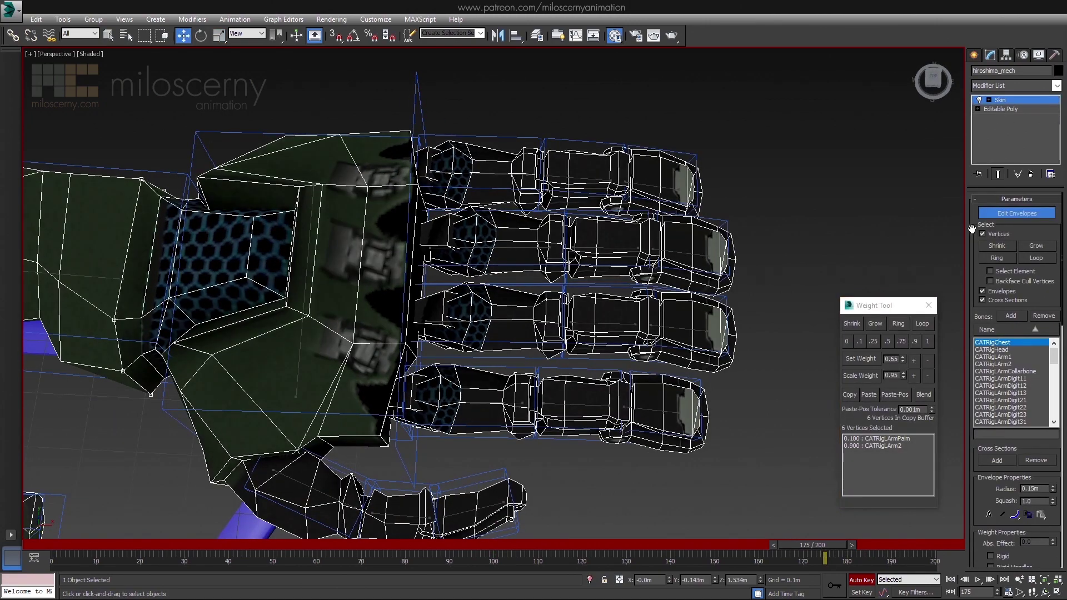
pyautogui.keyDown('alt'); pyautogui.moveTo(754, 340); pyautogui.dragTo(636, 334, button='middle'); pyautogui.keyUp('alt')
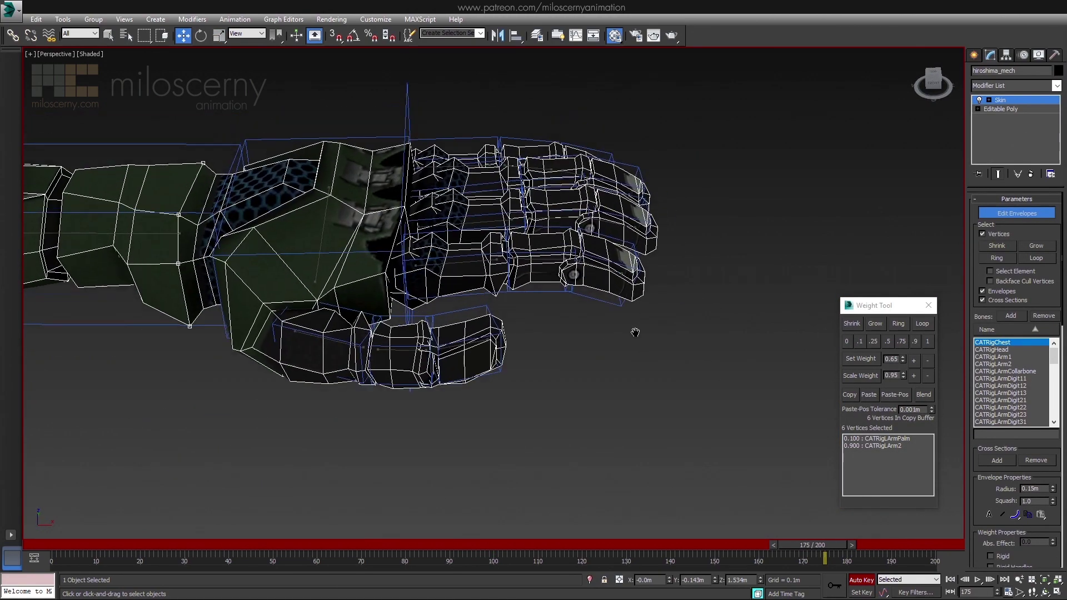
pyautogui.click(605, 286)
pyautogui.moveTo(605, 286); pyautogui.dragTo(615, 325, button='middle')
pyautogui.scroll(4, 634, 311)
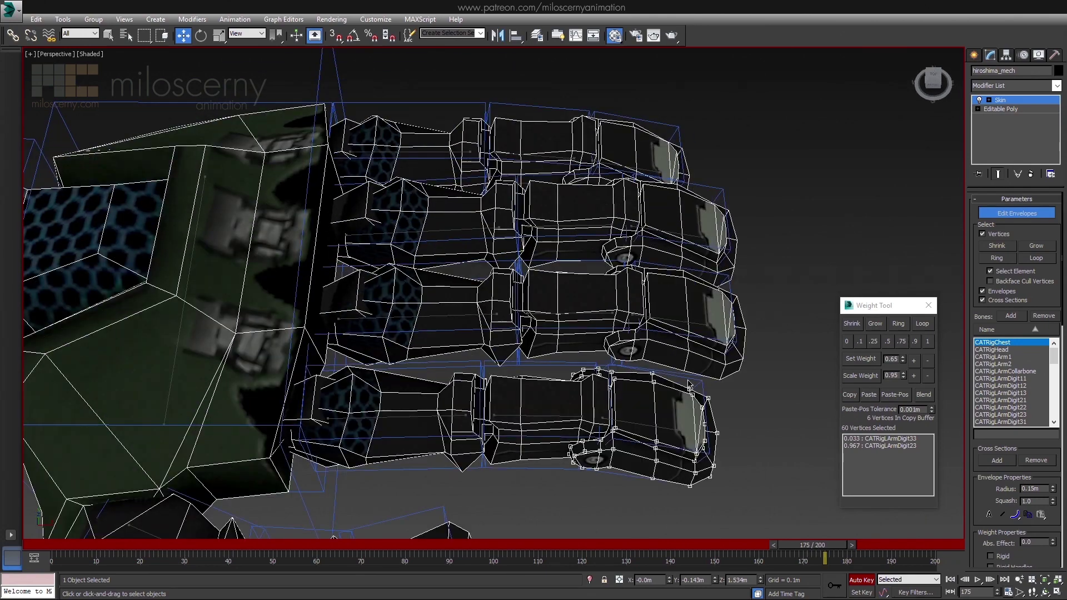
pyautogui.click(878, 439)
pyautogui.click(928, 341)
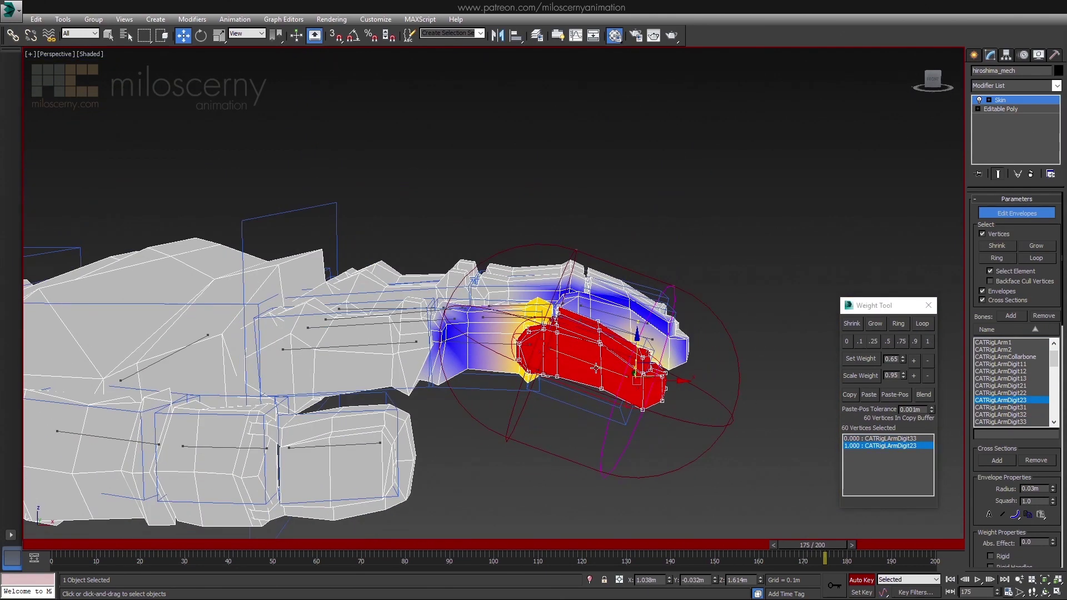
# Step: At frame 185, set the index finger's middle segment to a CATRigLArmDigit22 weight of 1
pyautogui.moveTo(835, 549); pyautogui.dragTo(882, 548)
pyautogui.click(896, 446)
pyautogui.moveTo(578, 385); pyautogui.dragTo(743, 394, button='middle')
# Step: Select the index finger's base segment and set its CATRigLArmDigit21 weight to 1
pyautogui.click(536, 367)
pyautogui.keyDown('alt'); pyautogui.moveTo(535, 367); pyautogui.dragTo(548, 377, button='middle'); pyautogui.keyUp('alt')
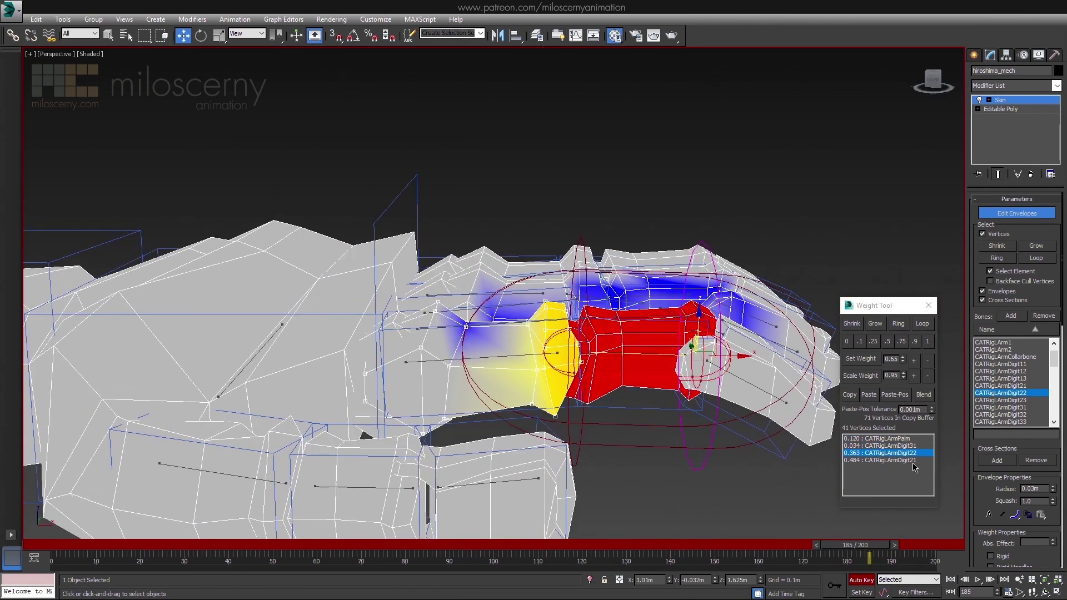
pyautogui.click(910, 461)
pyautogui.click(928, 341)
pyautogui.moveTo(631, 408); pyautogui.dragTo(693, 402, button='middle')
pyautogui.keyDown('alt'); pyautogui.moveTo(693, 402); pyautogui.dragTo(693, 436, button='middle'); pyautogui.keyUp('alt')
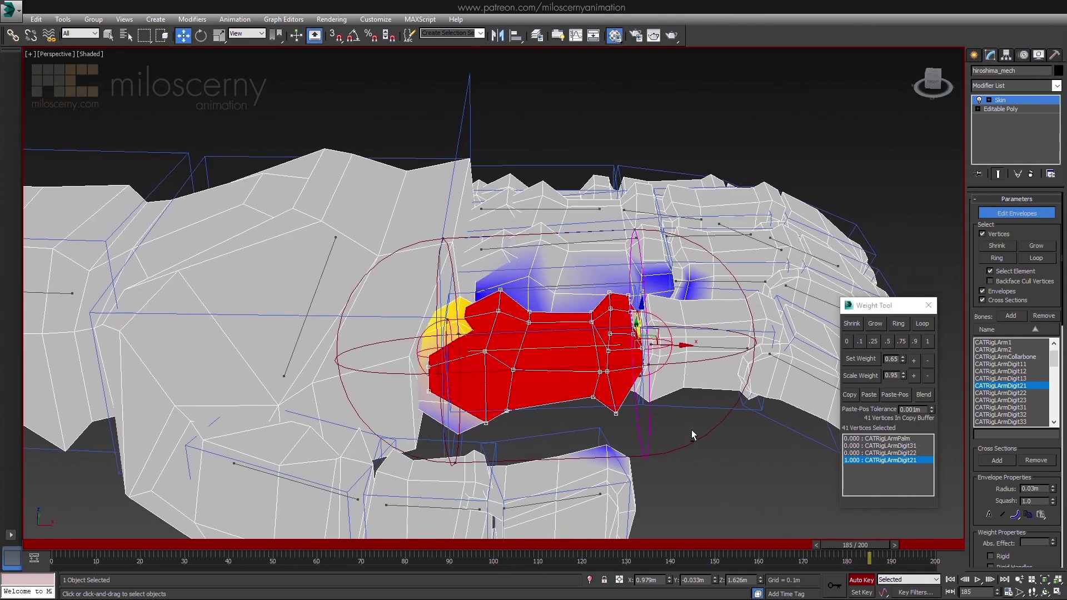
# Step: Scrub back to frame 175 to check the index finger's joints, and leave envelope editing
pyautogui.moveTo(863, 548); pyautogui.dragTo(840, 549)
pyautogui.keyDown('alt'); pyautogui.moveTo(691, 436); pyautogui.dragTo(690, 393, button='middle'); pyautogui.keyUp('alt')
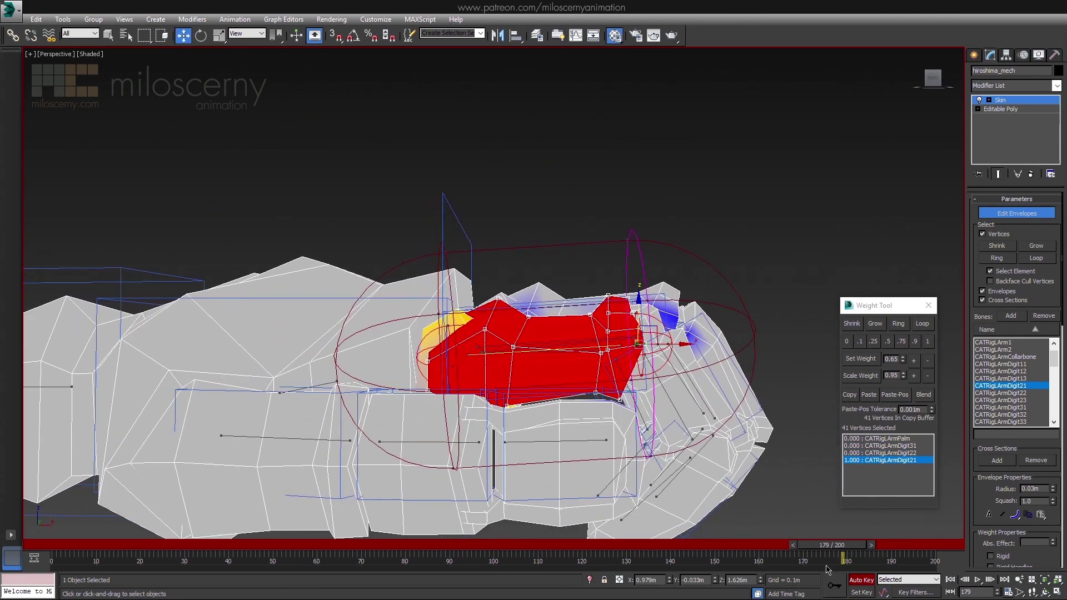
pyautogui.moveTo(828, 548); pyautogui.dragTo(815, 552)
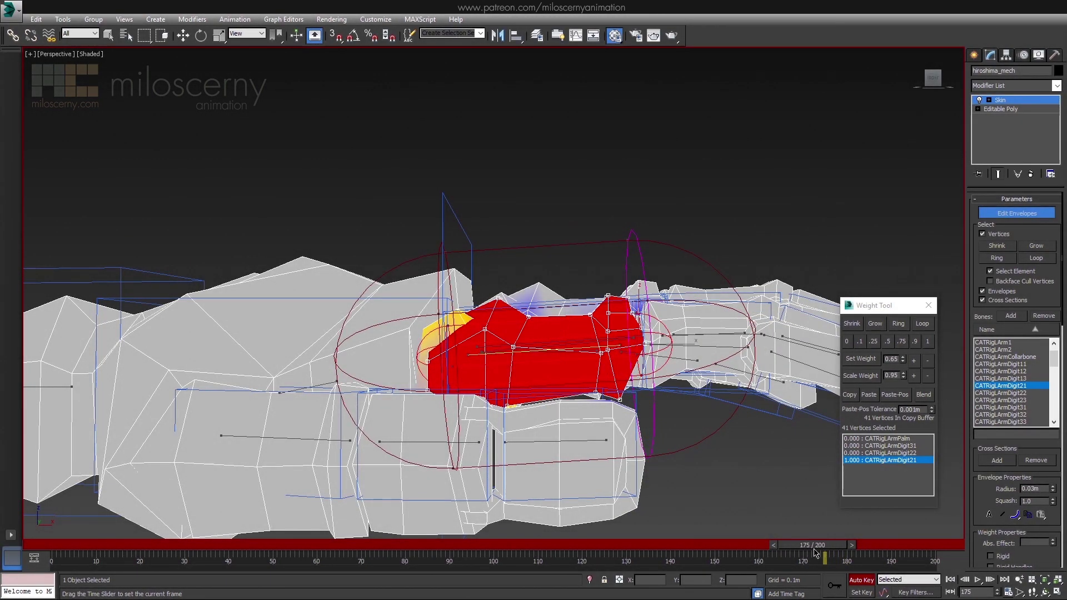
pyautogui.keyDown('alt'); pyautogui.moveTo(665, 411); pyautogui.dragTo(635, 404, button='middle'); pyautogui.keyUp('alt')
pyautogui.click(1000, 101)
pyautogui.click(726, 304)
# Step: Turn off Auto Key, select the CATRigLArmDigit22 bone and toggle the rig's Setup/Animation mode
pyautogui.click(1024, 54)
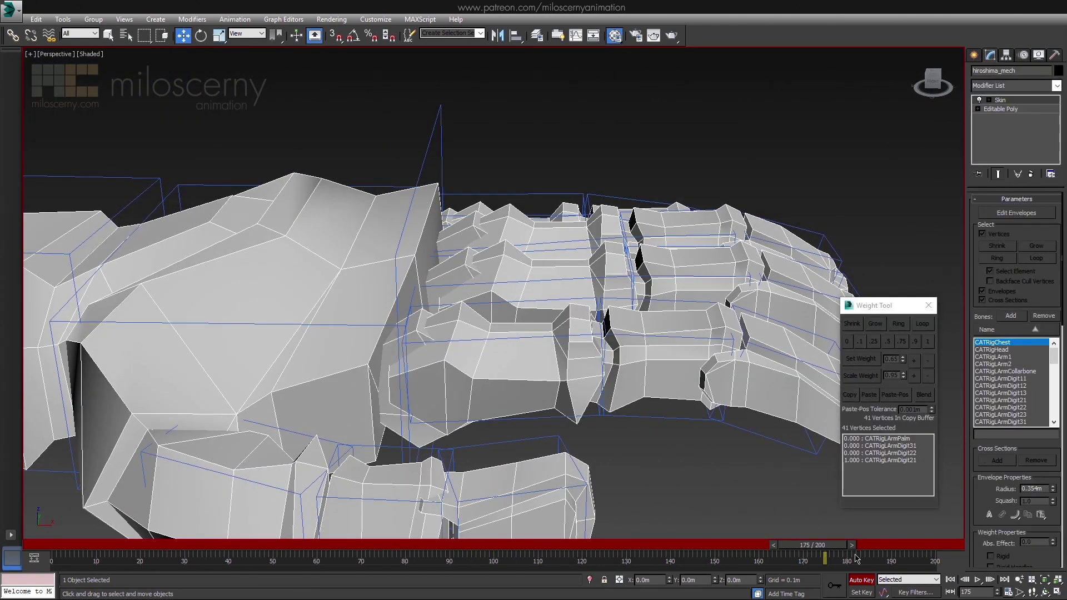
pyautogui.click(861, 580)
pyautogui.scroll(-10, 980, 296)
pyautogui.scroll(-5, 1000, 446)
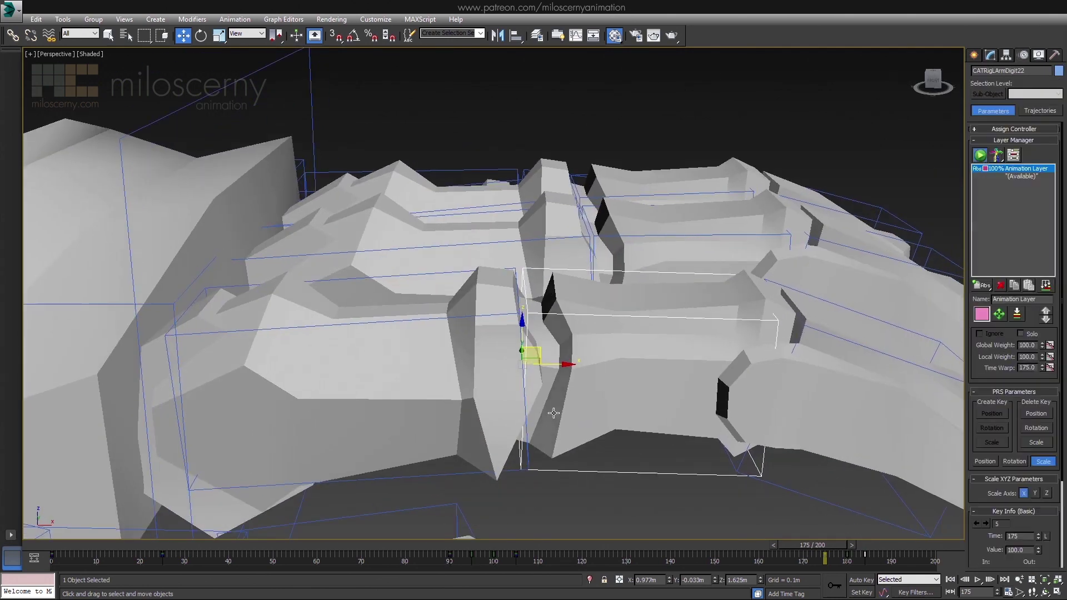
pyautogui.click(981, 156)
# Step: Display edged faces and scrub around frames 175 to 179 to examine how the index finger's joint bends
pyautogui.moveTo(826, 550); pyautogui.dragTo(845, 550)
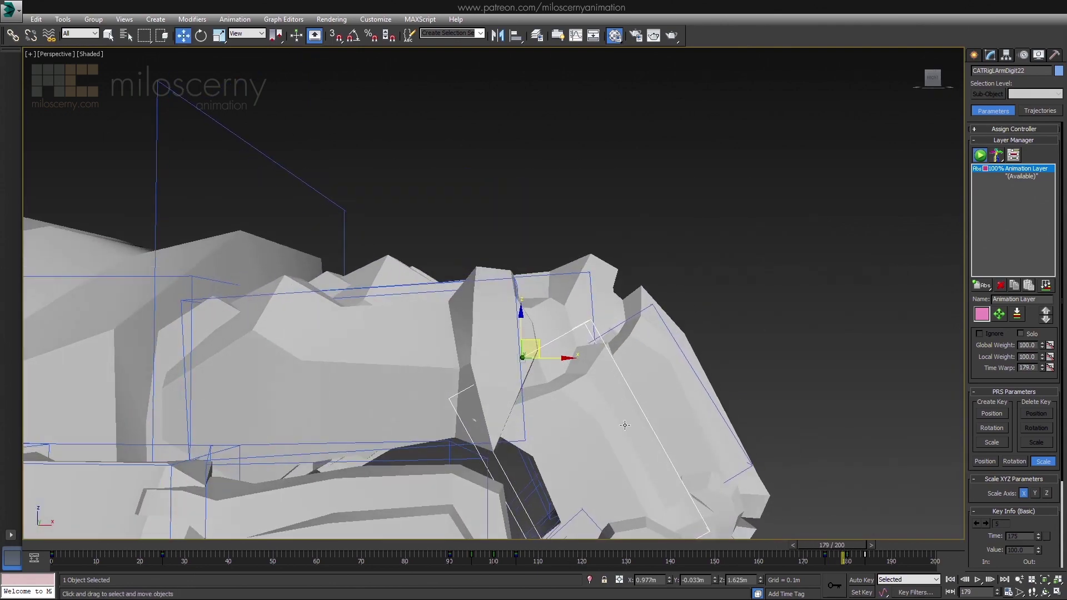
pyautogui.press('F4')
pyautogui.press('.')
pyautogui.press('.')
pyautogui.press('.')
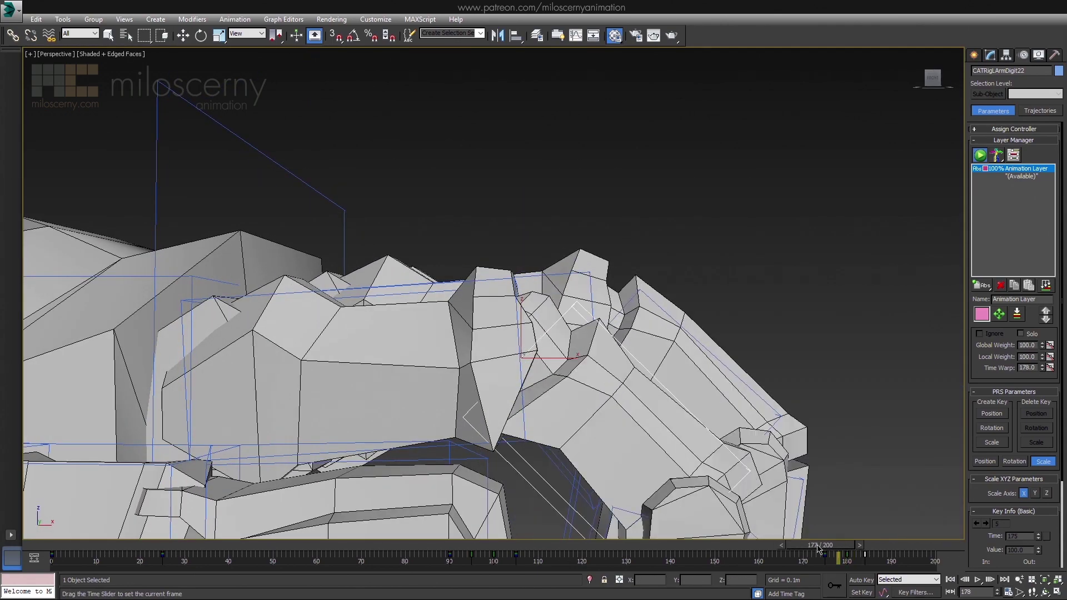
pyautogui.moveTo(845, 550); pyautogui.dragTo(807, 556)
# Step: Resume envelope editing at frame 91 and set the middle fingertip segment's CATRigLArmDigit33 weight to 1
pyautogui.moveTo(520, 563); pyautogui.dragTo(465, 567)
pyautogui.press('w')
pyautogui.scroll(-2, 529, 411)
pyautogui.keyDown('alt'); pyautogui.moveTo(600, 356); pyautogui.dragTo(623, 417, button='middle'); pyautogui.keyUp('alt')
pyautogui.click(735, 325)
pyautogui.click(993, 55)
pyautogui.click(1005, 101)
pyautogui.click(723, 345)
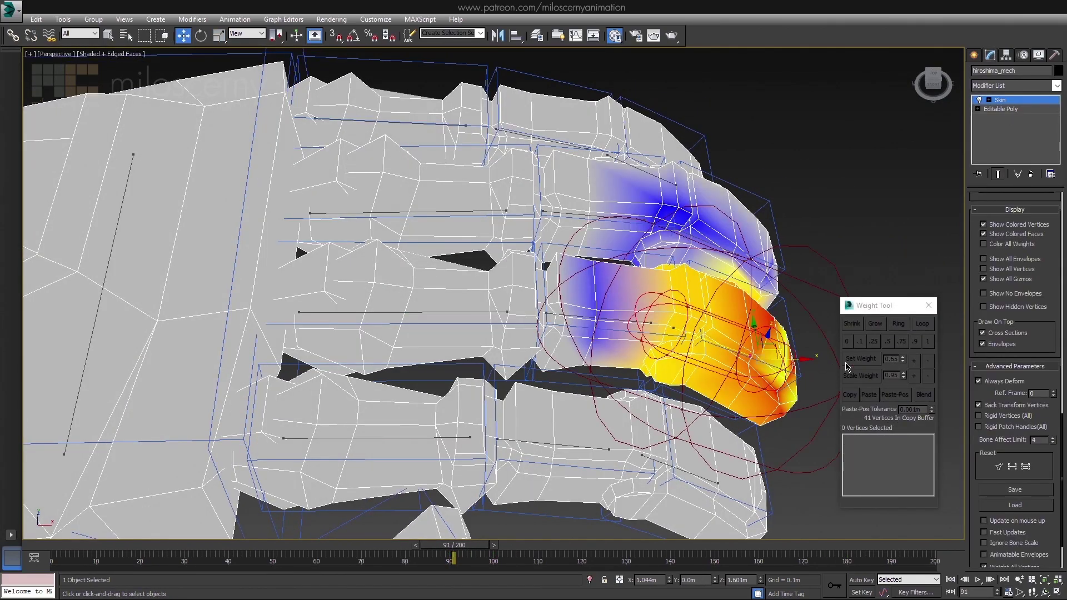
pyautogui.scroll(6, 1000, 232)
pyautogui.click(712, 329)
pyautogui.keyDown('alt'); pyautogui.moveTo(712, 329); pyautogui.dragTo(685, 307, button='middle'); pyautogui.keyUp('alt')
pyautogui.click(927, 341)
# Step: Set the middle finger's middle segment to weight 1 on CATRigLArmDigit32 and its base segment to weight 1 on CATRigLArmDigit31
pyautogui.click(877, 446)
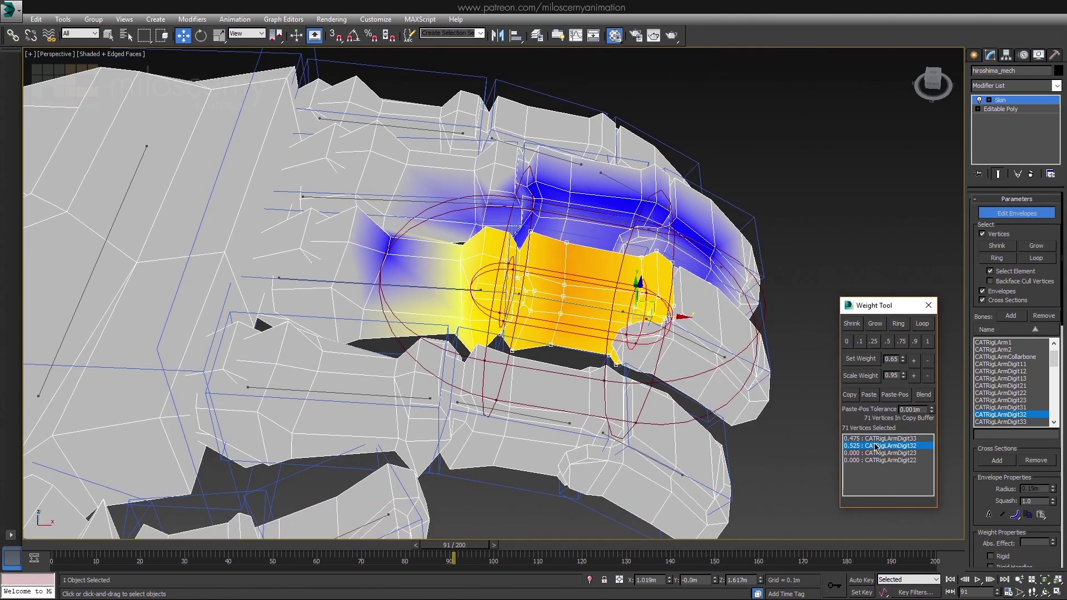
pyautogui.click(931, 344)
pyautogui.click(481, 290)
pyautogui.moveTo(481, 291); pyautogui.dragTo(531, 329, button='middle')
pyautogui.click(530, 289)
pyautogui.click(927, 341)
# Step: Weight the ring finger's base, middle and tip segments at 1 to CATRigLArmDigit41, CATRigLArmDigit42 and CATRigLArmDigit43 respectively
pyautogui.moveTo(478, 239); pyautogui.dragTo(495, 295, button='middle')
pyautogui.click(556, 290)
pyautogui.click(563, 253)
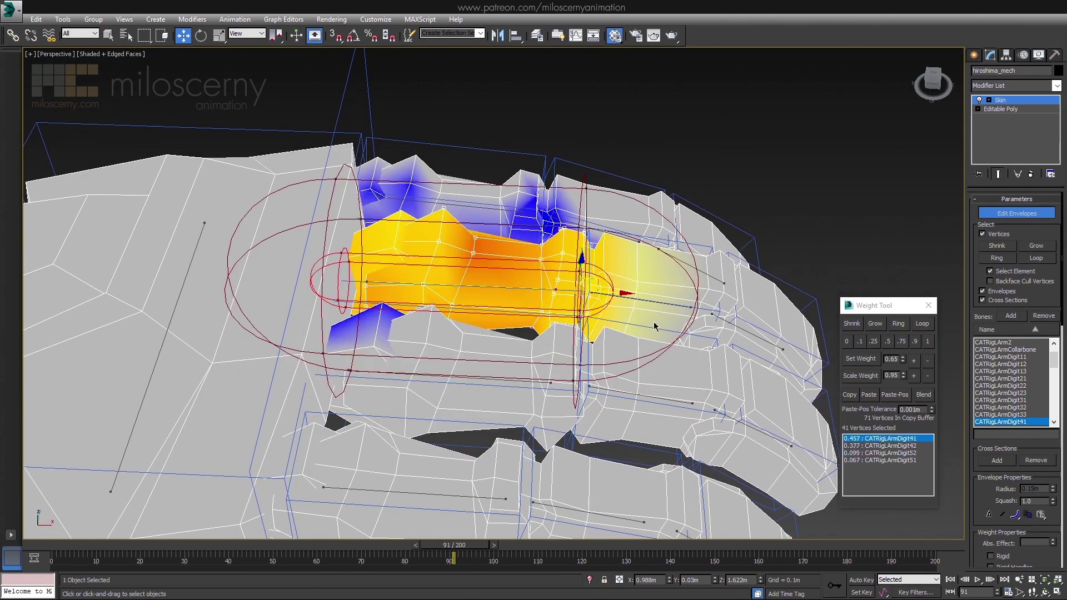
pyautogui.click(927, 342)
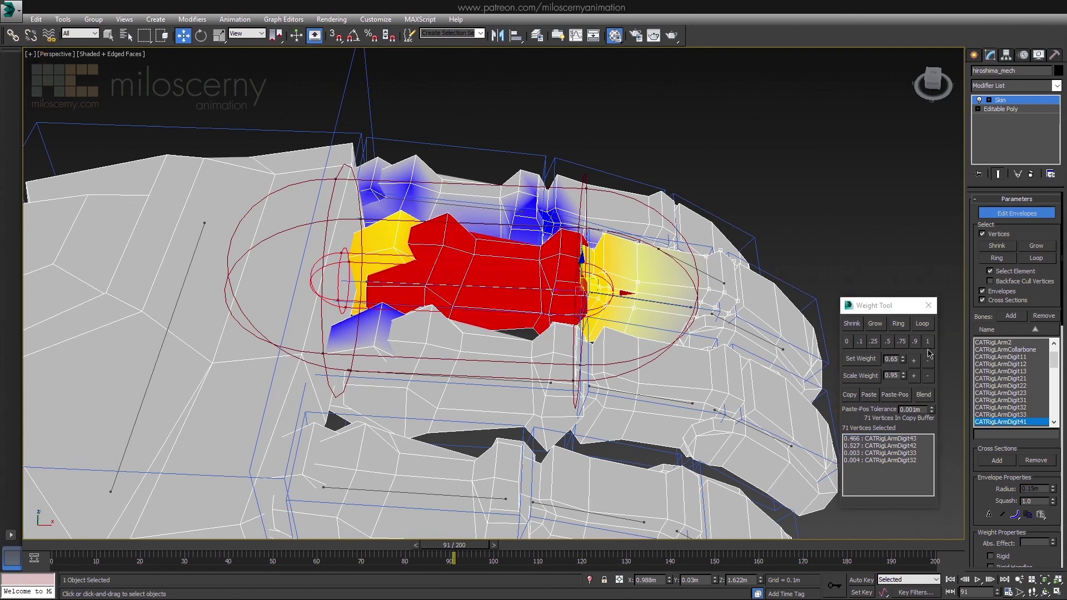
pyautogui.click(900, 447)
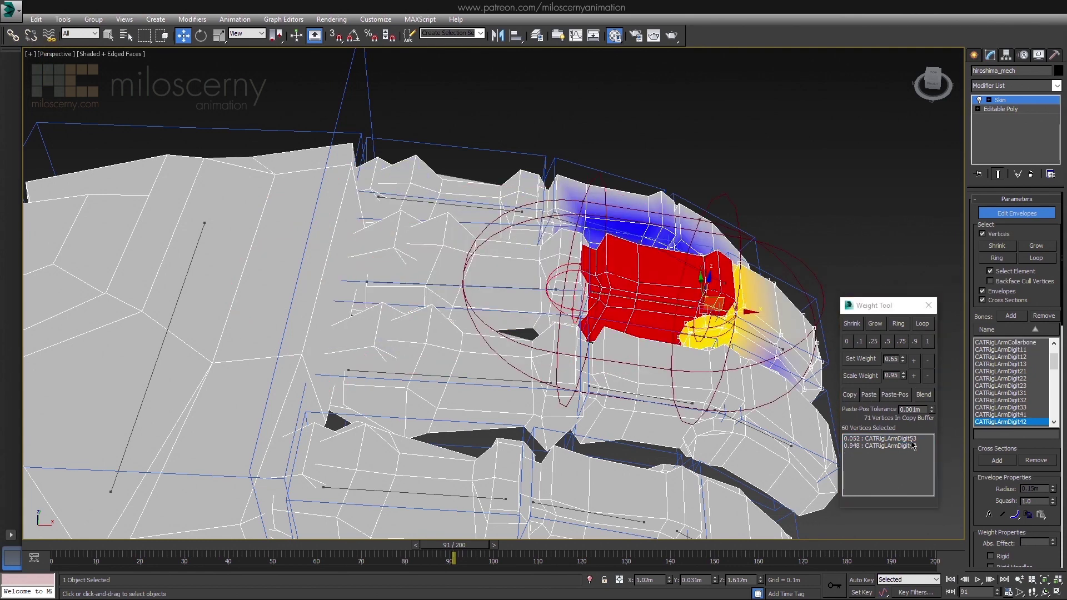
pyautogui.click(901, 446)
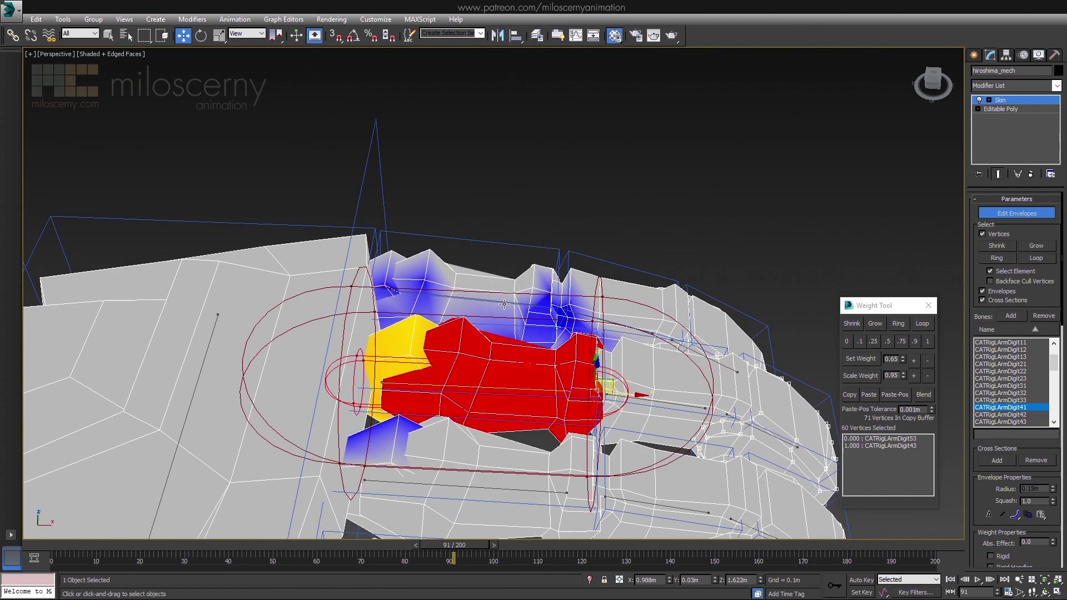
# Step: Weight the little finger's segments at 1 to CATRigLArmDigit51, CATRigLArmDigit52 and CATRigLArmDigit53, and leave envelope editing
pyautogui.click(1001, 422)
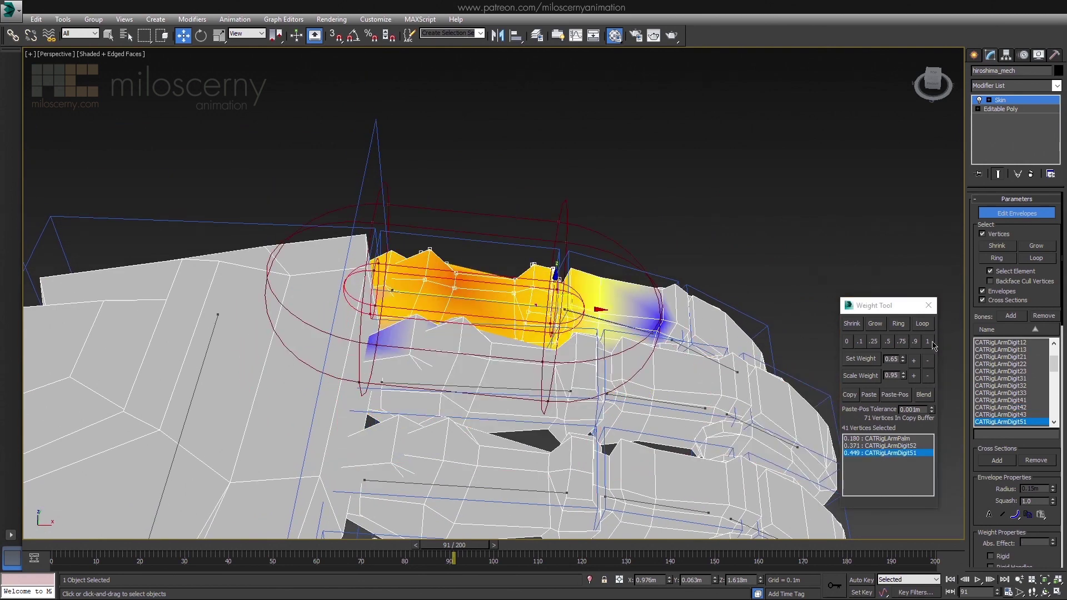
pyautogui.click(621, 323)
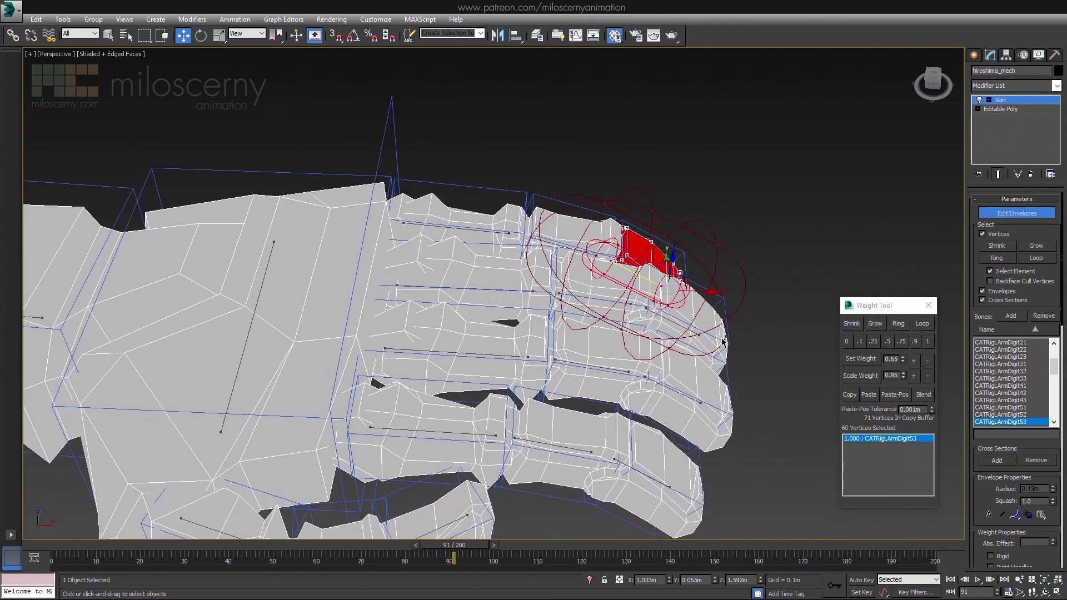
pyautogui.keyDown('alt'); pyautogui.moveTo(695, 303); pyautogui.dragTo(762, 301, button='middle'); pyautogui.keyUp('alt')
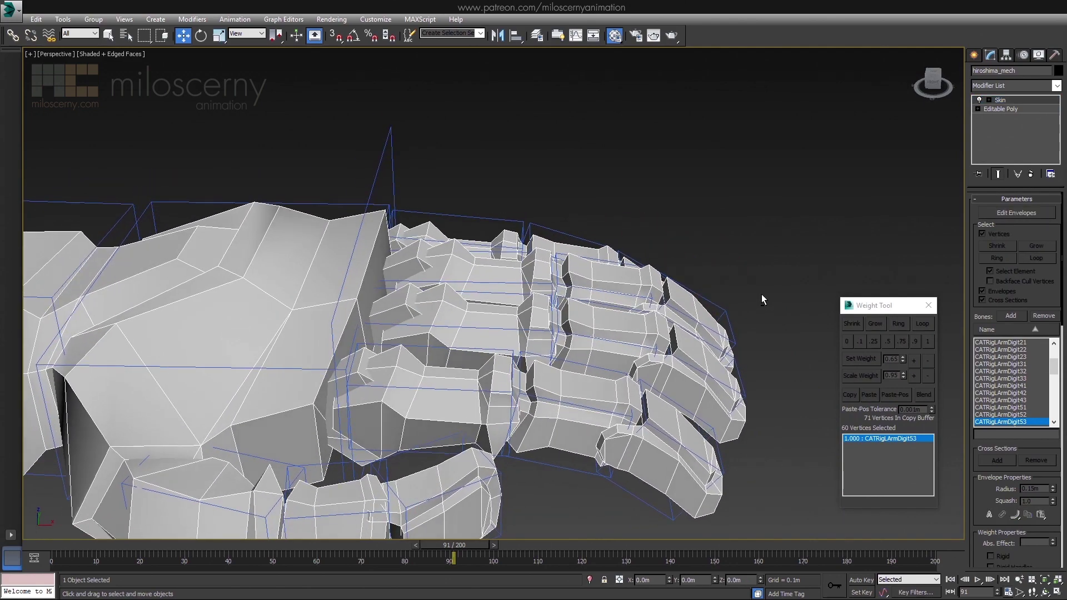
# Step: Scrub the animation from frame 91 towards its end to examine the curling fingers from both sides of the hand
pyautogui.scroll(3, 560, 389)
pyautogui.moveTo(475, 547); pyautogui.dragTo(499, 549)
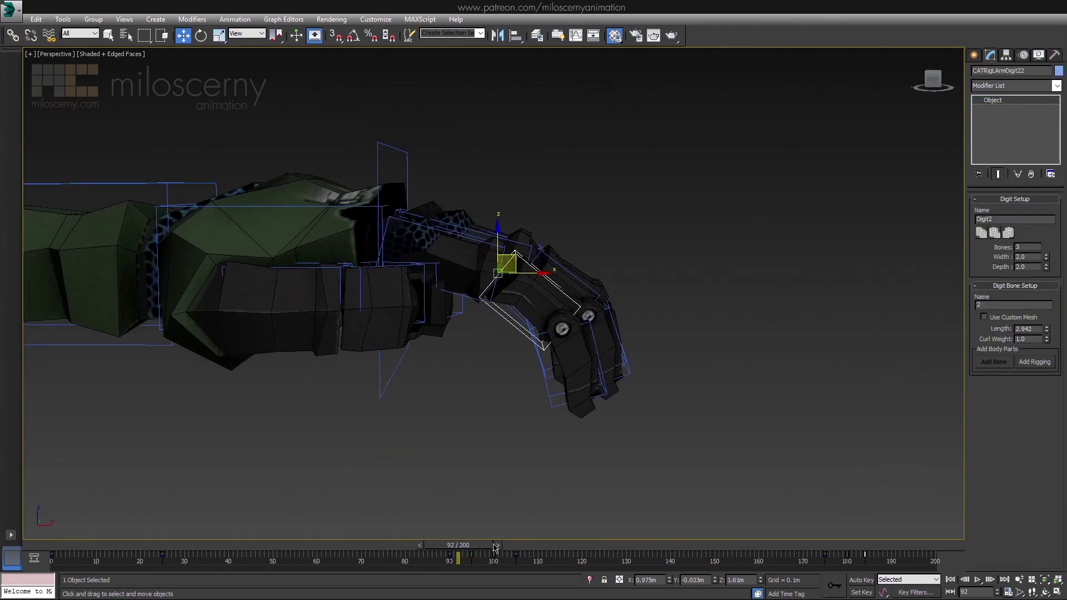
pyautogui.moveTo(495, 548); pyautogui.dragTo(863, 557)
pyautogui.keyDown('alt'); pyautogui.moveTo(790, 328); pyautogui.dragTo(690, 305, button='middle'); pyautogui.keyUp('alt')
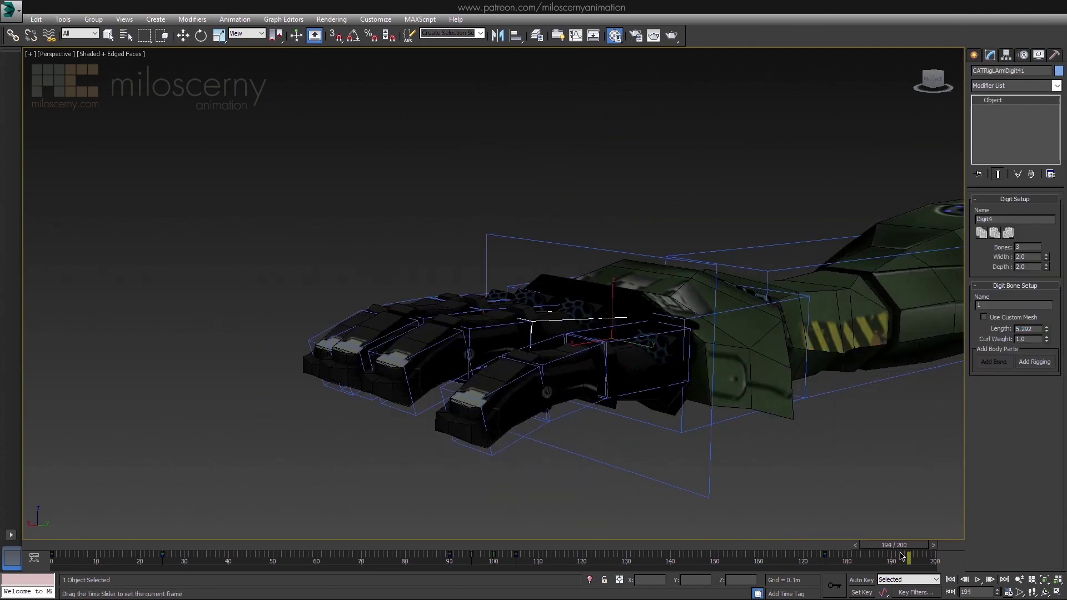
pyautogui.moveTo(901, 556); pyautogui.dragTo(890, 557)
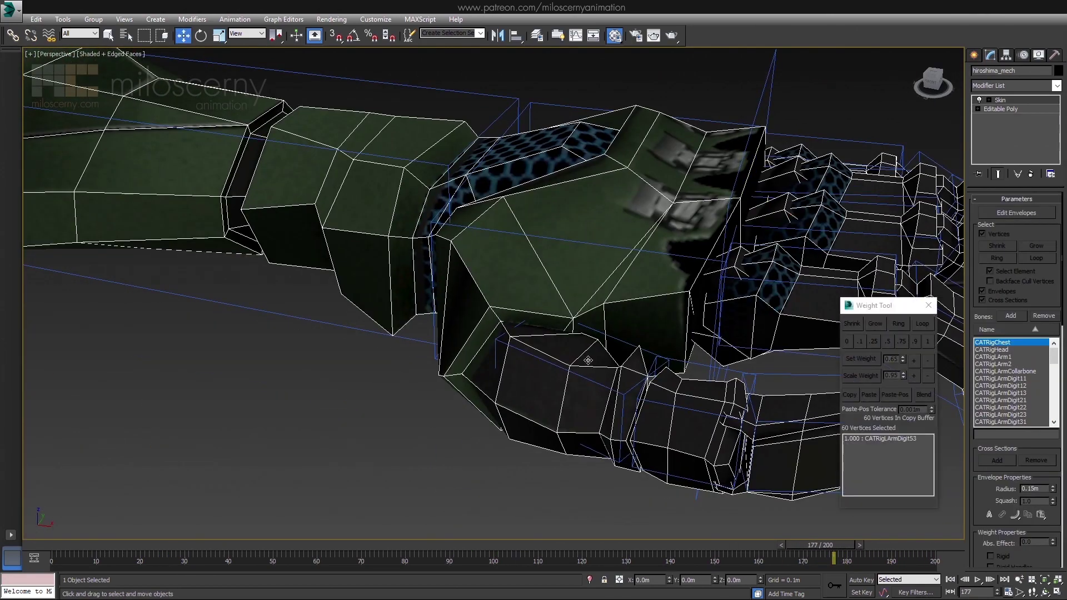
# Step: Weight the thumb's tip segment at 1 to CATRigLArmDigit13 and its middle segment to CATRigLArmDigit12
pyautogui.moveTo(623, 479); pyautogui.dragTo(606, 358, button='middle')
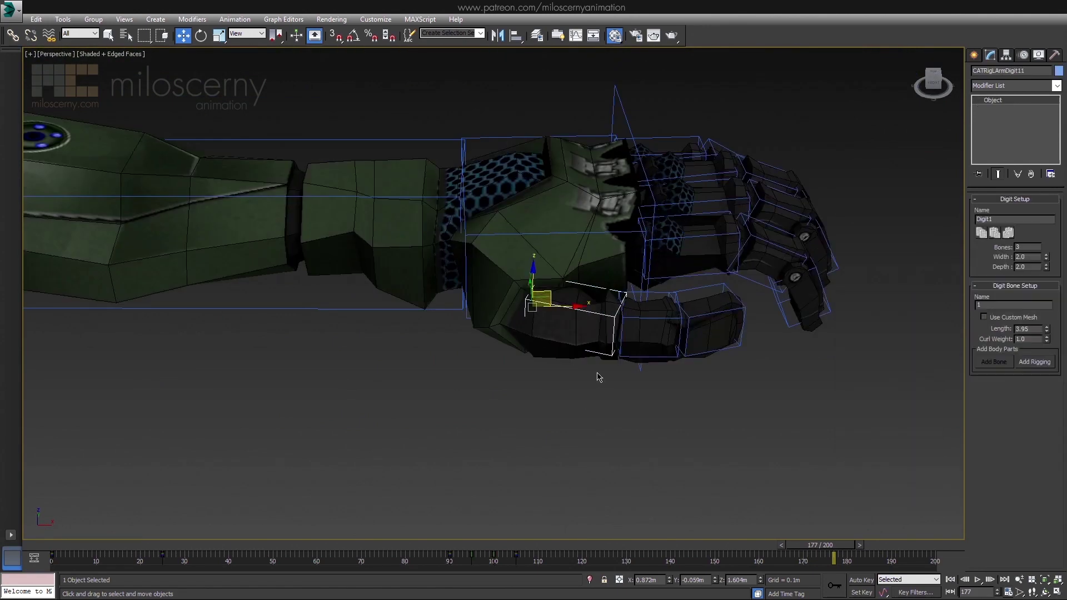
pyautogui.scroll(3, 599, 375)
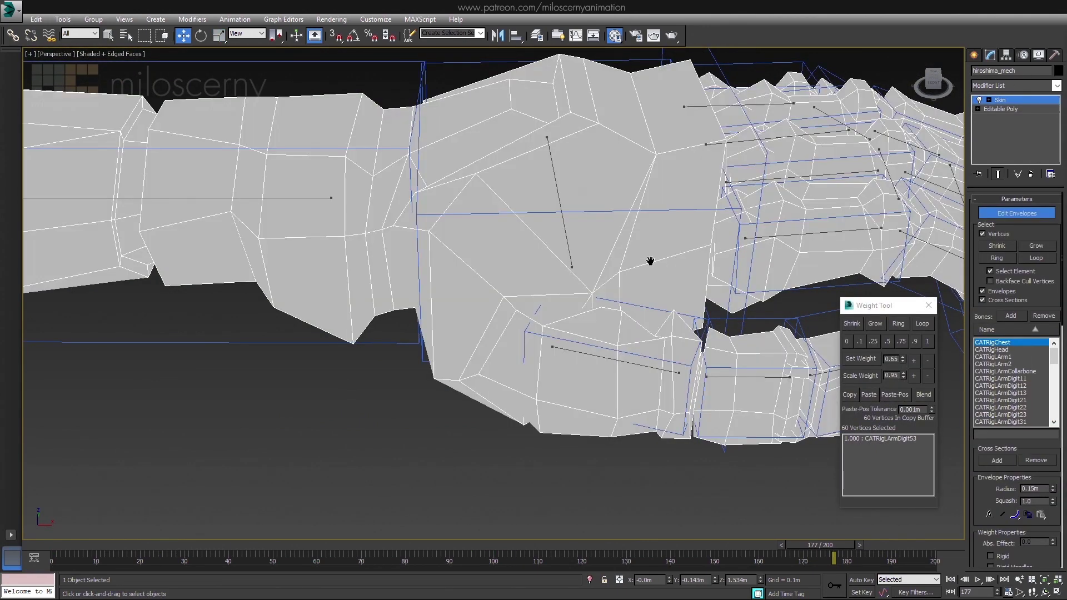
pyautogui.moveTo(650, 261); pyautogui.dragTo(580, 263, button='middle')
pyautogui.click(551, 363)
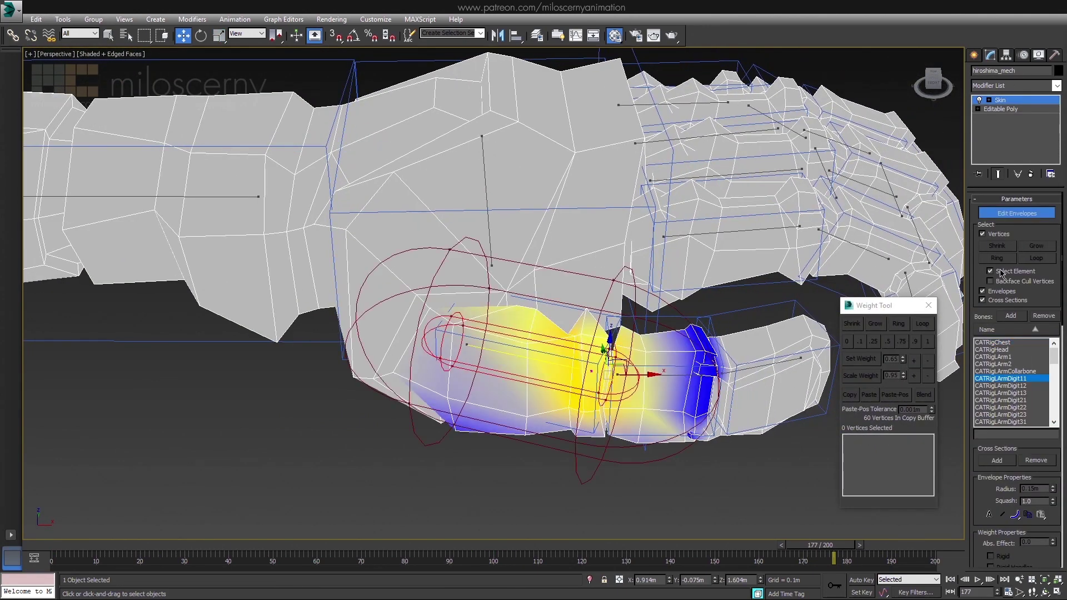
pyautogui.click(880, 453)
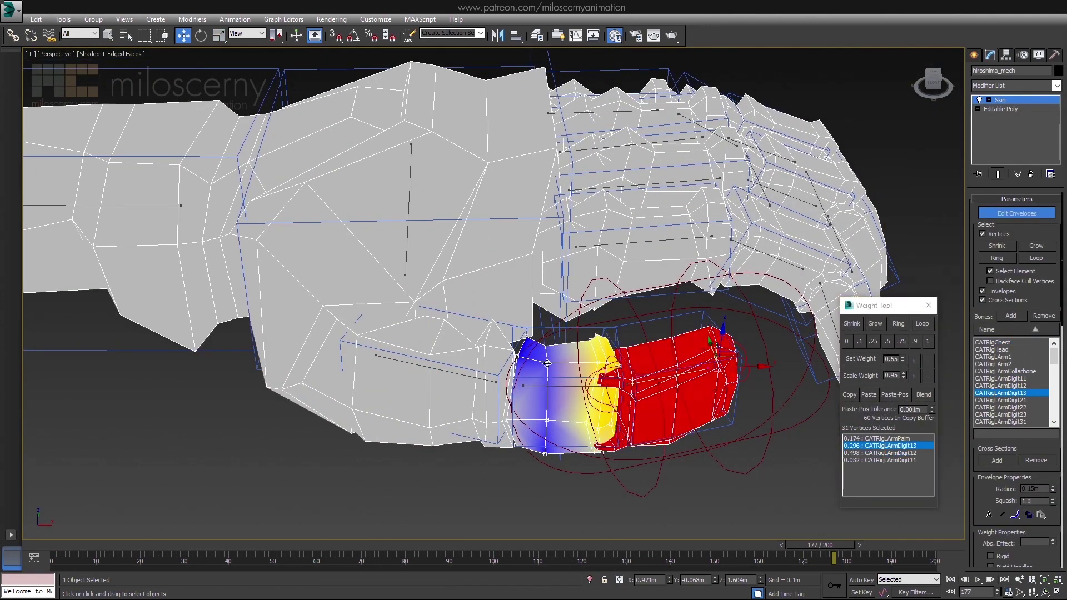
pyautogui.moveTo(547, 363); pyautogui.dragTo(577, 363, button='middle')
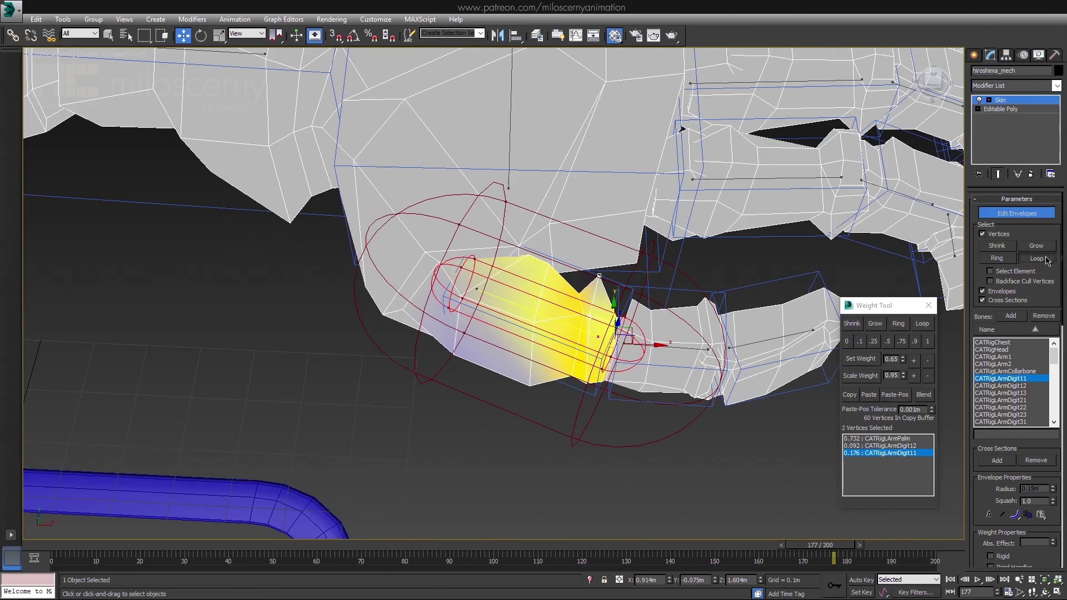
# Step: Blend the thumb-base vertices at 0.5 between CATRigLArmPalm and CATRigLArmDigit11, and set the adjoining palm vertex to 1 on CATRigLArmPalm
pyautogui.click(1038, 259)
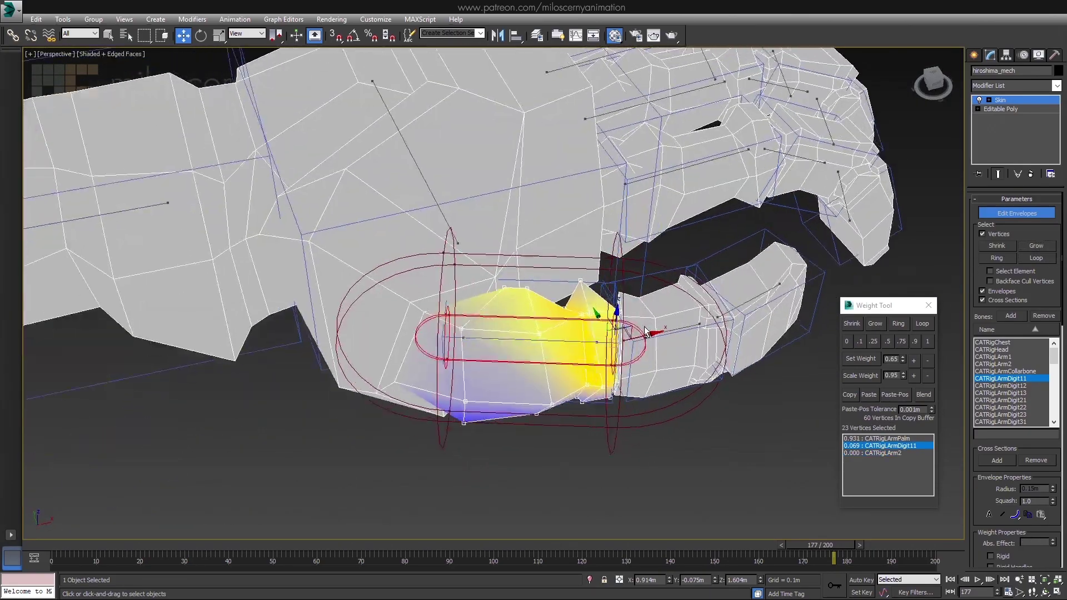
pyautogui.keyDown('alt'); pyautogui.moveTo(625, 343); pyautogui.dragTo(680, 330, button='middle'); pyautogui.keyUp('alt')
pyautogui.click(884, 439)
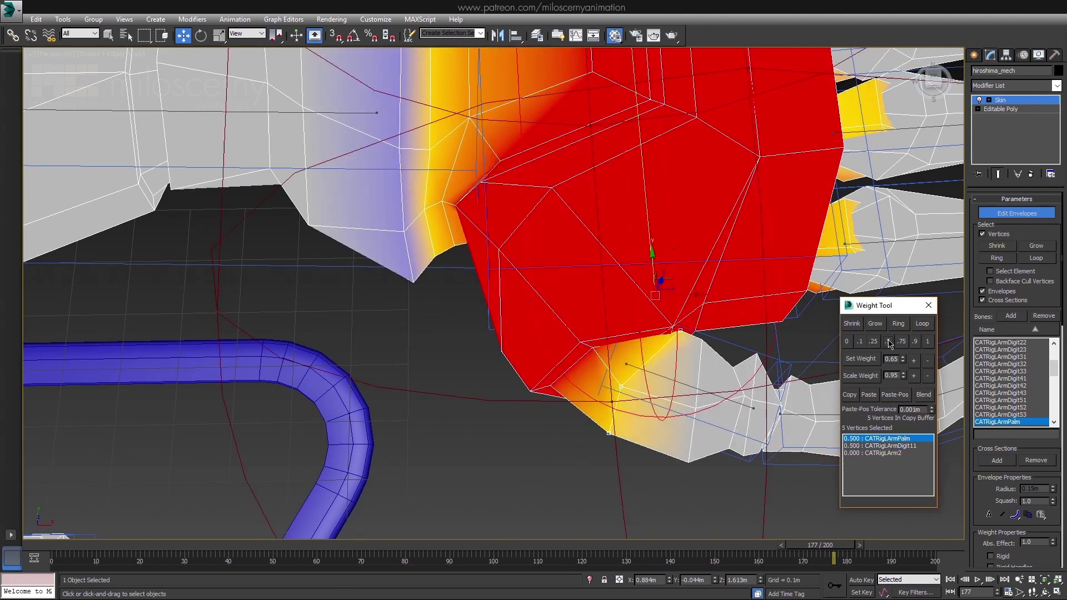
pyautogui.keyDown('alt'); pyautogui.moveTo(552, 388); pyautogui.dragTo(683, 452, button='middle'); pyautogui.keyUp('alt')
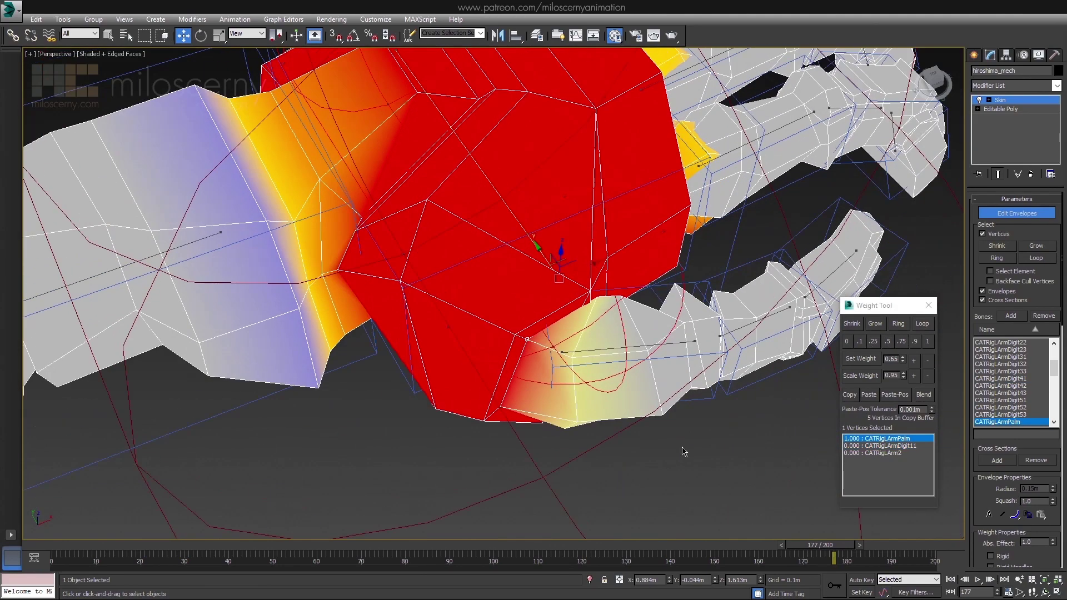
# Step: Test the thumb's bend at frame 181 by rotating its whole bone chain and its tip bone CATRigLArmDigit13
pyautogui.moveTo(830, 551); pyautogui.dragTo(861, 551)
pyautogui.hotkey('ctrl', 'b')
pyautogui.doubleClick(577, 364)
pyautogui.press('e')
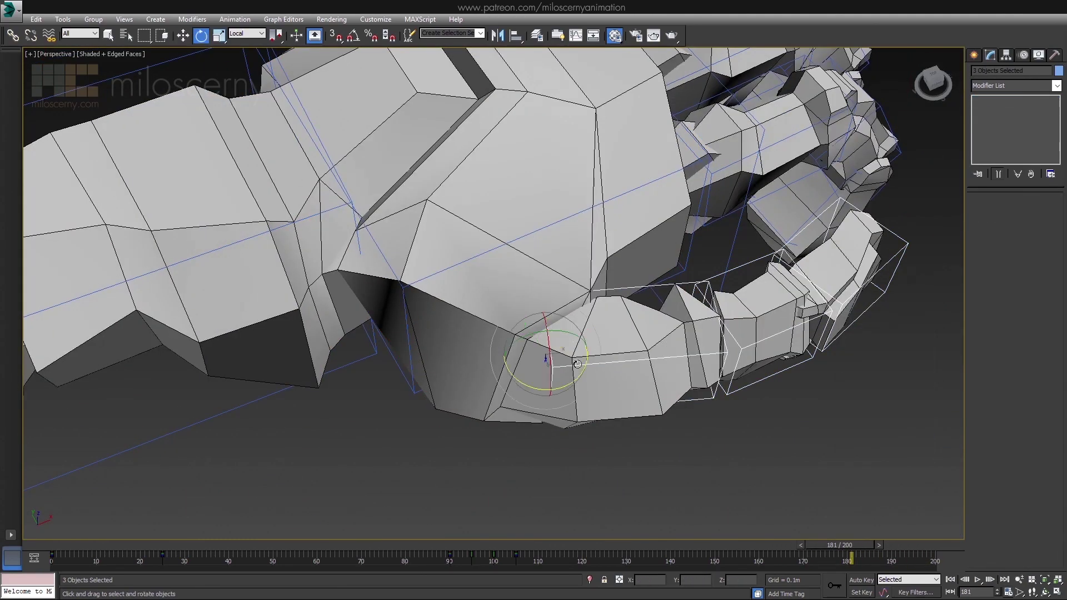
pyautogui.moveTo(707, 355); pyautogui.dragTo(628, 443)
pyautogui.rightClick(629, 443)
pyautogui.moveTo(787, 333); pyautogui.dragTo(627, 378, button='middle')
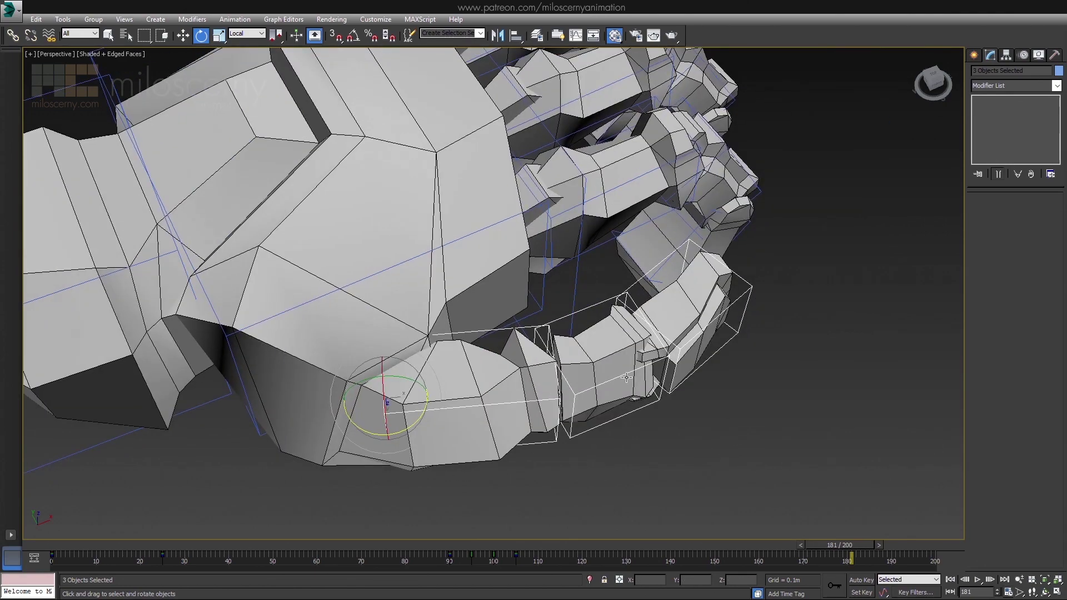
pyautogui.keyDown('alt'); pyautogui.moveTo(606, 432); pyautogui.dragTo(684, 382, button='middle'); pyautogui.keyUp('alt')
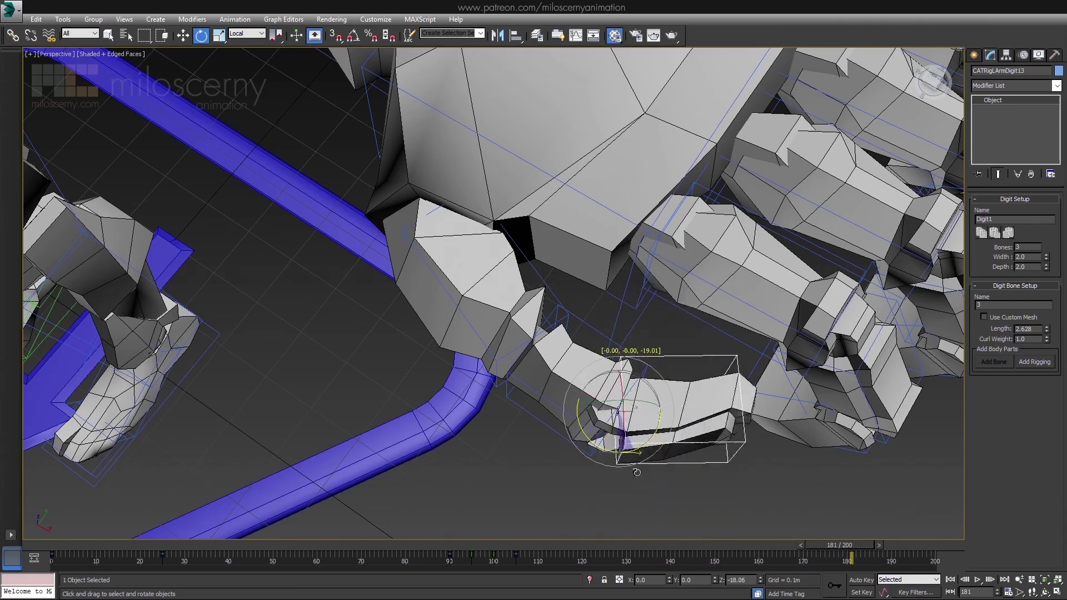
pyautogui.moveTo(638, 472); pyautogui.dragTo(645, 476)
pyautogui.keyDown('alt'); pyautogui.moveTo(645, 476); pyautogui.dragTo(634, 397, button='middle'); pyautogui.keyUp('alt')
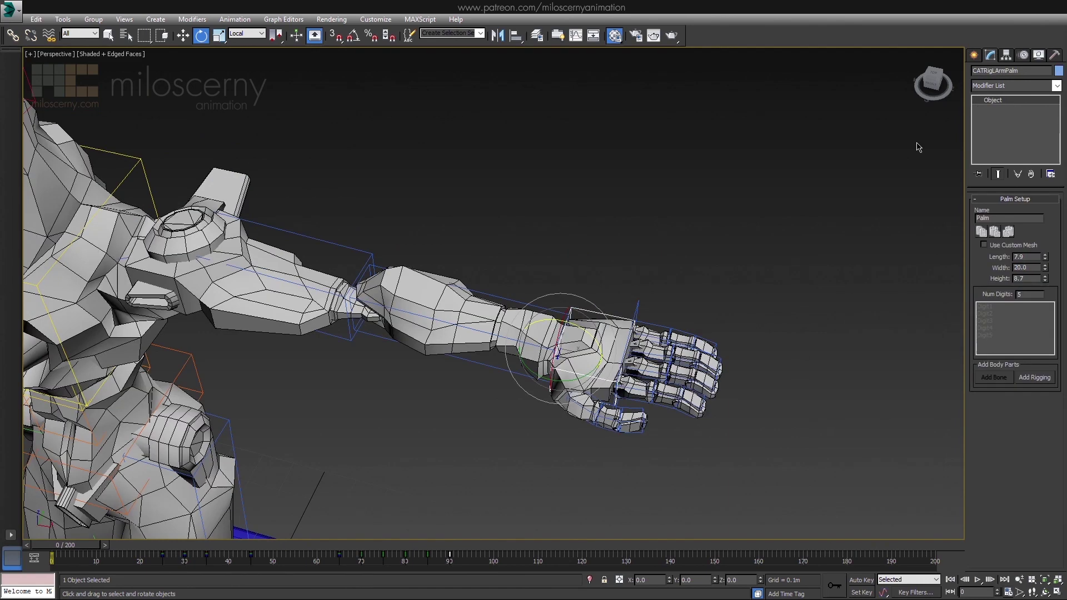
# Step: Put the CAT rig into setup mode from CATRigLArmPalm and turn off Always Deform in hiroshima_mech's Skin modifier
pyautogui.click(1027, 54)
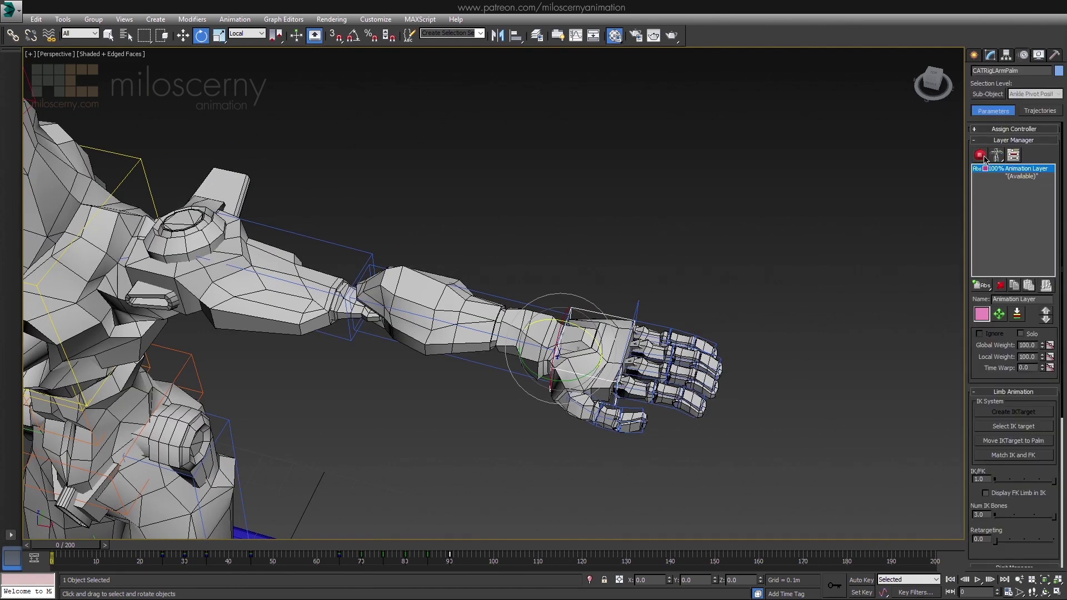
pyautogui.keyDown('alt'); pyautogui.moveTo(745, 317); pyautogui.dragTo(778, 284, button='middle'); pyautogui.keyUp('alt')
pyautogui.click(667, 310)
pyautogui.click(991, 54)
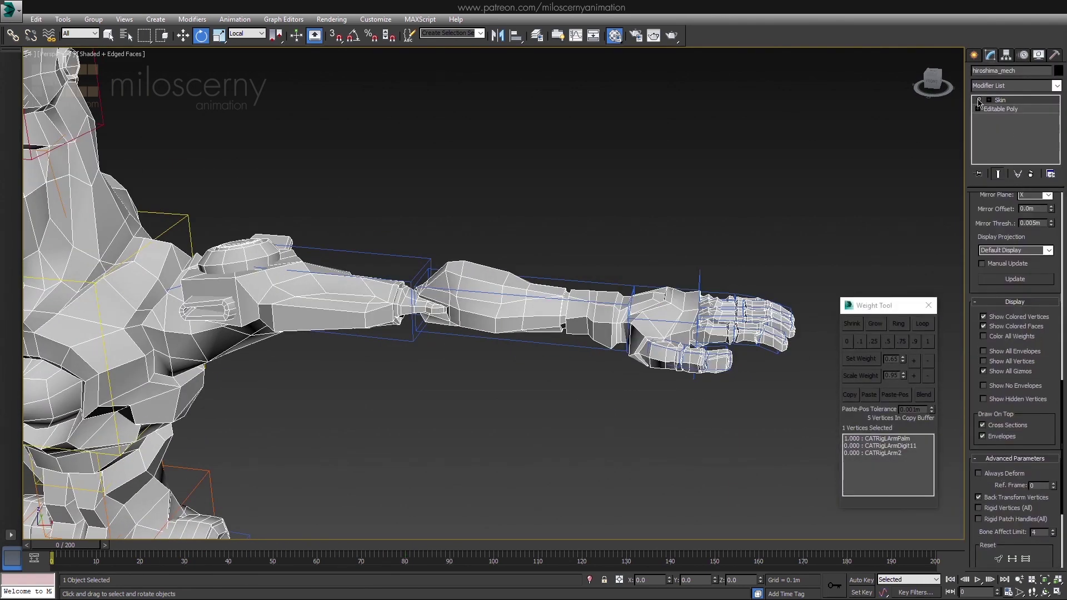
# Step: Copy the CATRigLArmPalm setup, paste it mirrored onto CATRigRArmPalm, and turn the Skin modifier's Always Deform back on
pyautogui.moveTo(902, 285); pyautogui.dragTo(965, 278, button='middle')
pyautogui.click(764, 283)
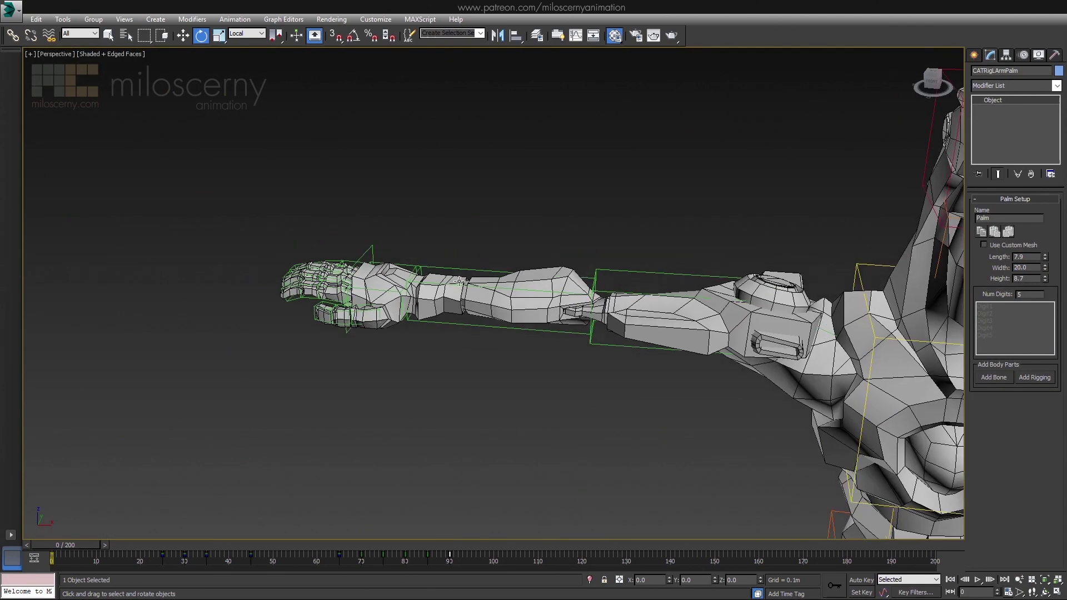
pyautogui.press('z')
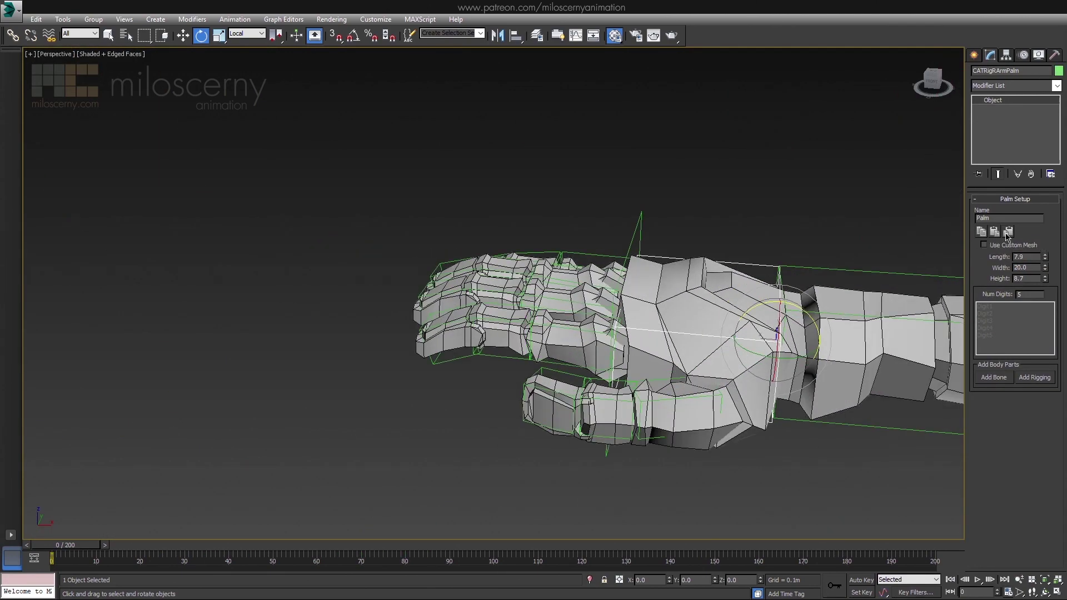
pyautogui.click(1008, 233)
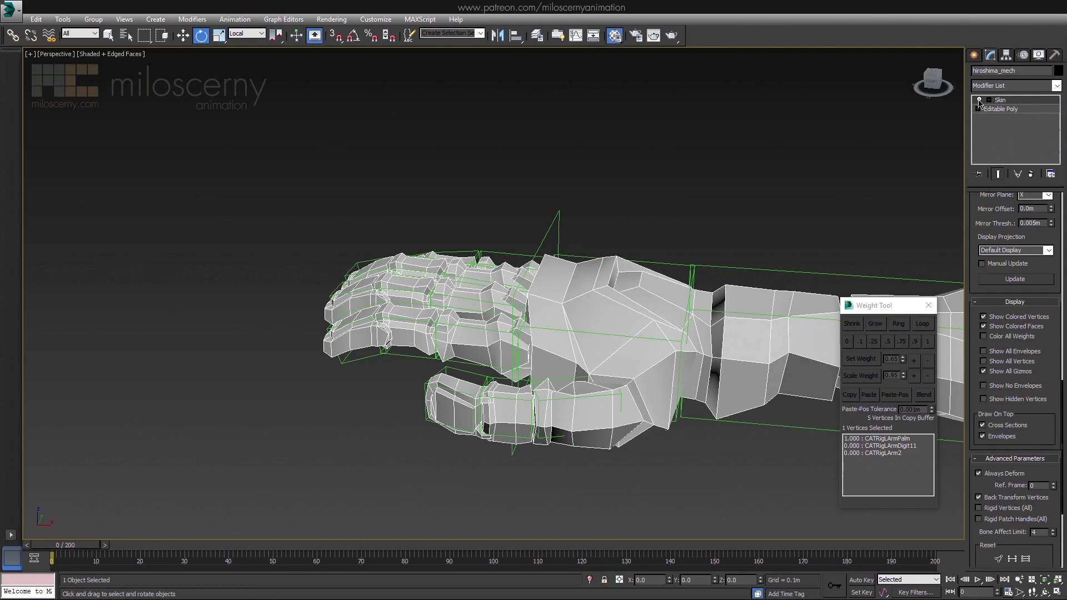
pyautogui.scroll(-5, 750, 222)
pyautogui.moveTo(946, 128); pyautogui.dragTo(665, 249, button='middle')
pyautogui.click(691, 238)
pyautogui.click(665, 249)
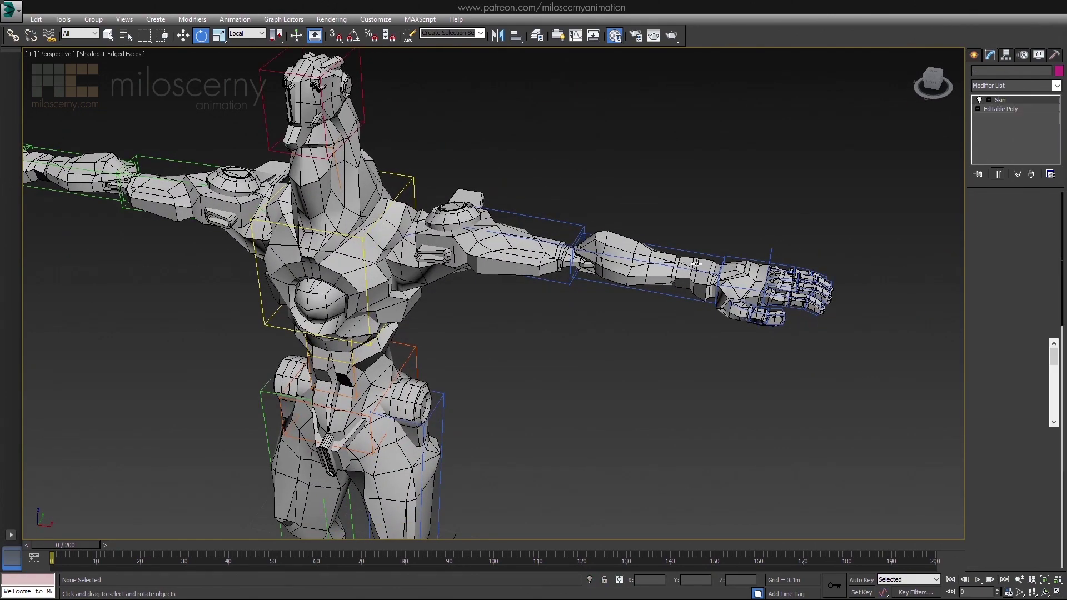
# Step: Select the whole left forearm shell with Select Element and weight it at 1 to CATRigLArm2
pyautogui.scroll(5, 756, 228)
pyautogui.keyDown('alt'); pyautogui.moveTo(562, 268); pyautogui.dragTo(591, 282, button='middle'); pyautogui.keyUp('alt')
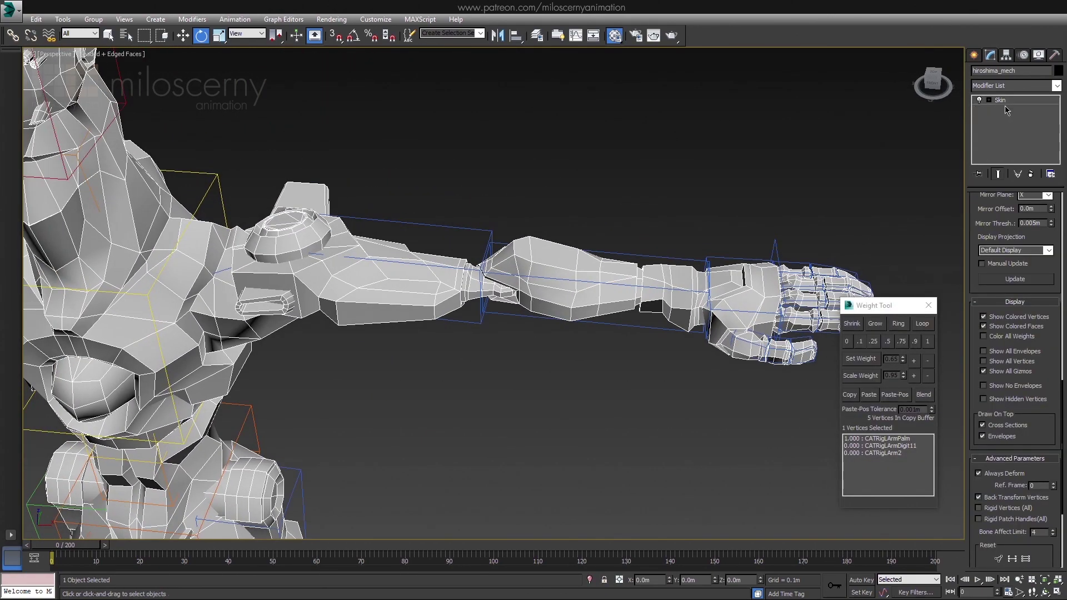
pyautogui.press('1')
pyautogui.scroll(3, 545, 312)
pyautogui.keyDown('alt'); pyautogui.moveTo(545, 311); pyautogui.dragTo(695, 297, button='middle'); pyautogui.keyUp('alt')
pyautogui.scroll(5, 1004, 291)
pyautogui.click(1013, 273)
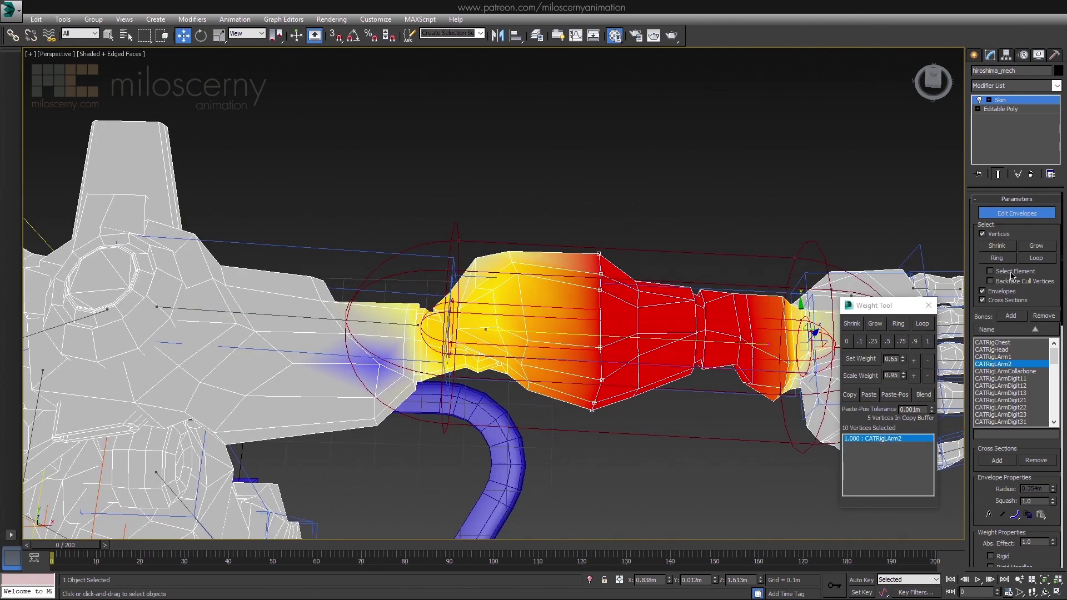
pyautogui.keyDown('alt'); pyautogui.moveTo(707, 352); pyautogui.dragTo(657, 321, button='middle'); pyautogui.keyUp('alt')
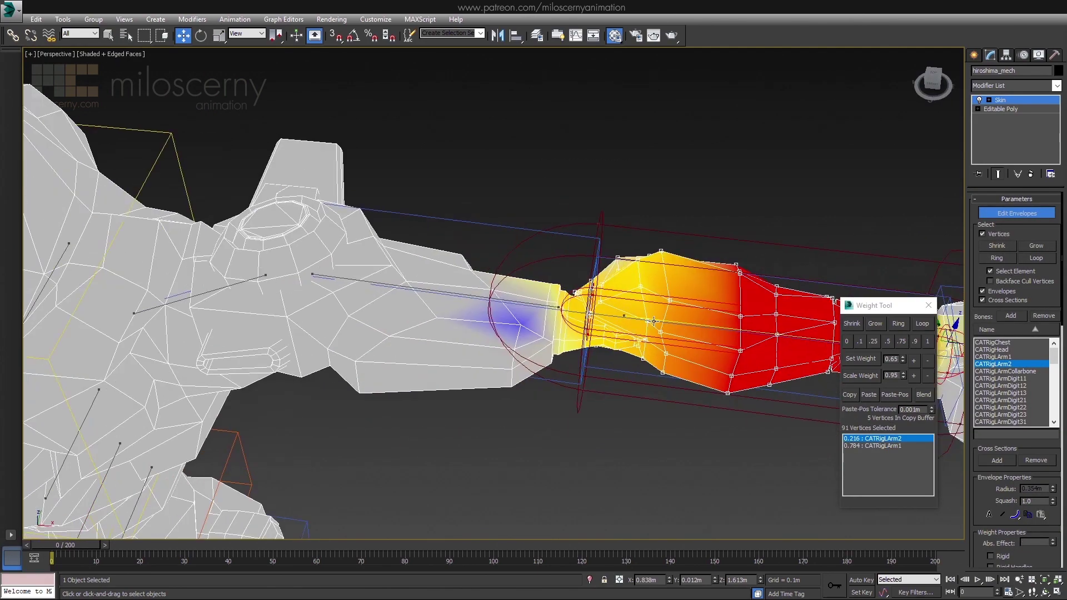
pyautogui.scroll(3, 657, 321)
pyautogui.click(927, 341)
# Step: Leave envelope editing and return the CAT rig to animation mode from CATRigLArm2
pyautogui.moveTo(78, 545); pyautogui.dragTo(450, 552)
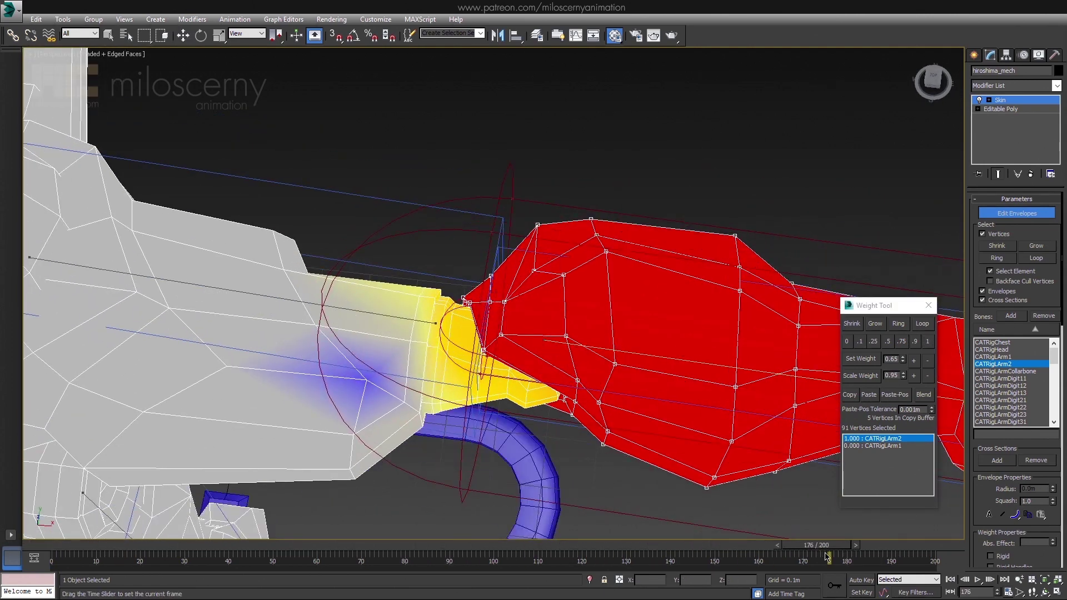
pyautogui.click(1017, 214)
pyautogui.click(514, 250)
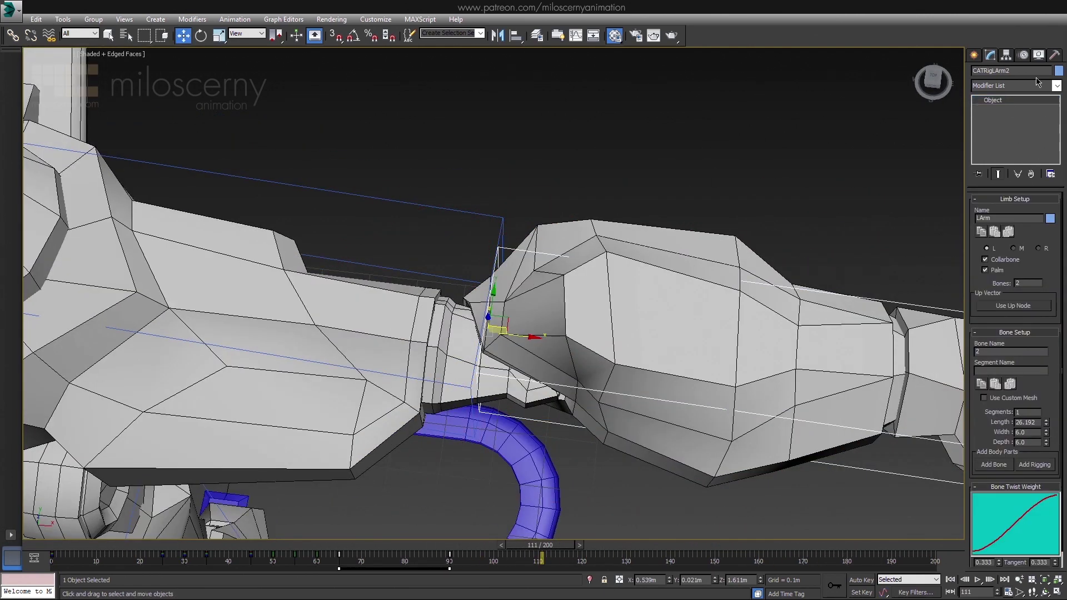
pyautogui.click(980, 155)
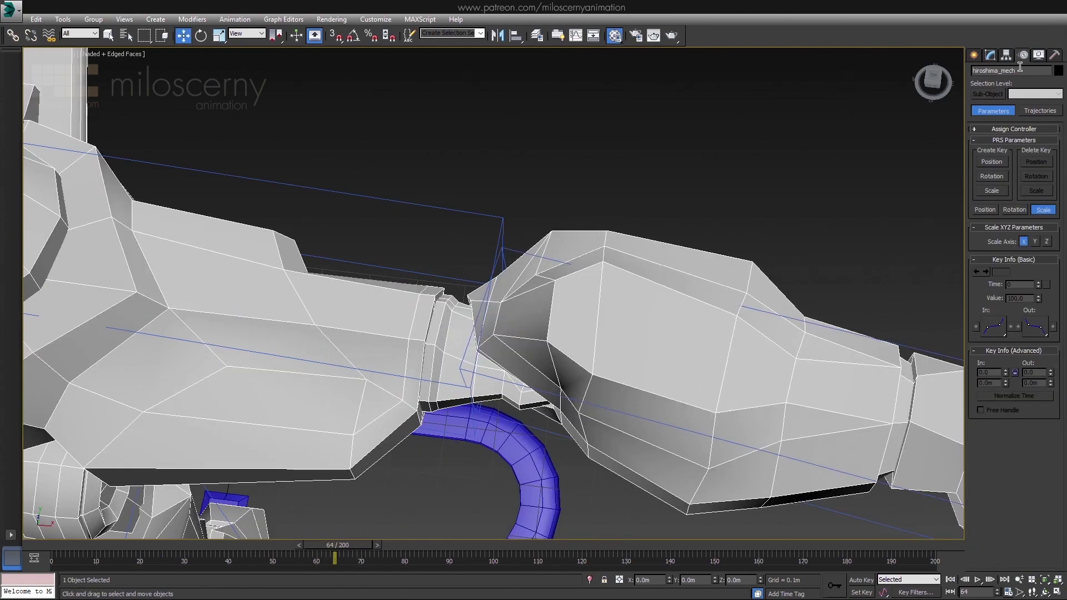
pyautogui.click(990, 55)
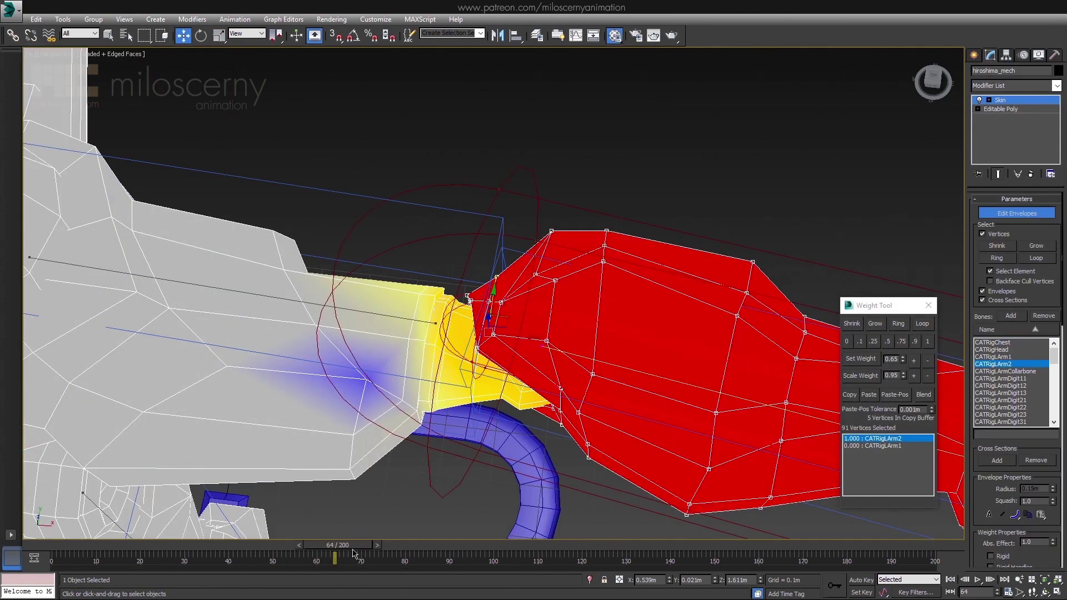
# Step: Scrub to frame 45 and examine how the left elbow joint lines up with its bones in wireframe and shaded display
pyautogui.moveTo(364, 553)
pyautogui.mouseDown()
pyautogui.moveTo(263, 547)
pyautogui.moveTo(276, 546)
pyautogui.mouseUp()
pyautogui.press('F3')
pyautogui.scroll(-3, 573, 366)
pyautogui.scroll(6, 611, 364)
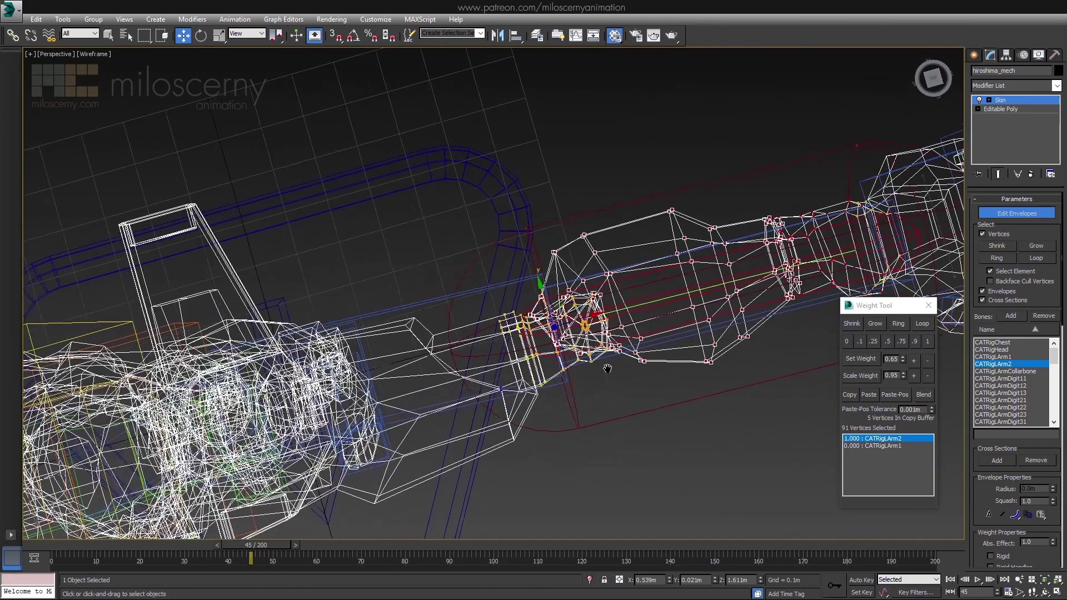
pyautogui.press('F3')
pyautogui.press('w')
# Step: Turn off Always Deform in the Skin modifier and put the rig into setup mode from CATRigLArm2
pyautogui.click(1004, 221)
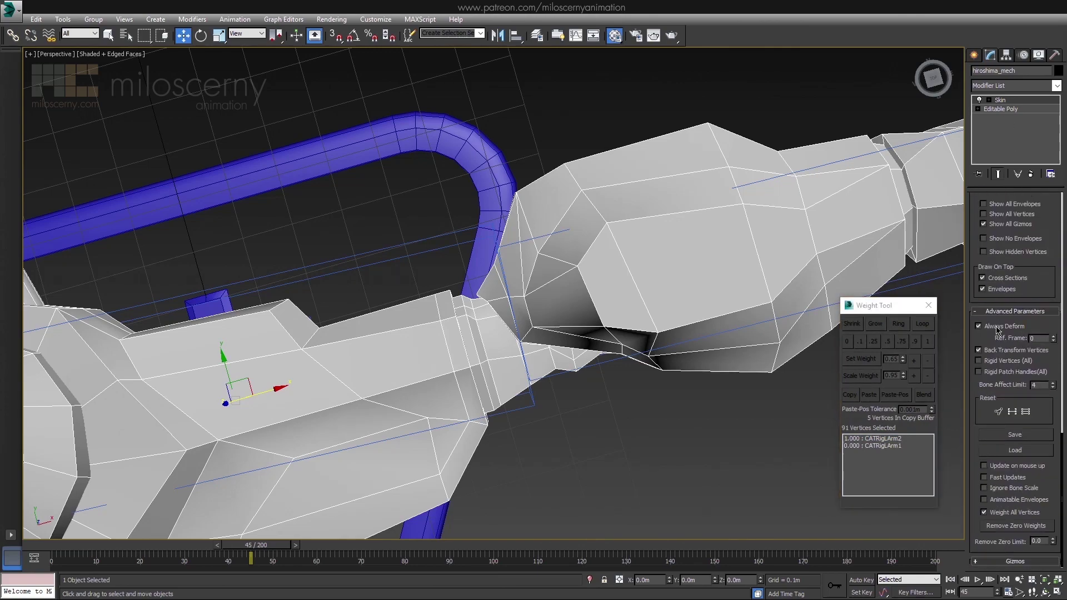
pyautogui.click(555, 233)
pyautogui.click(979, 157)
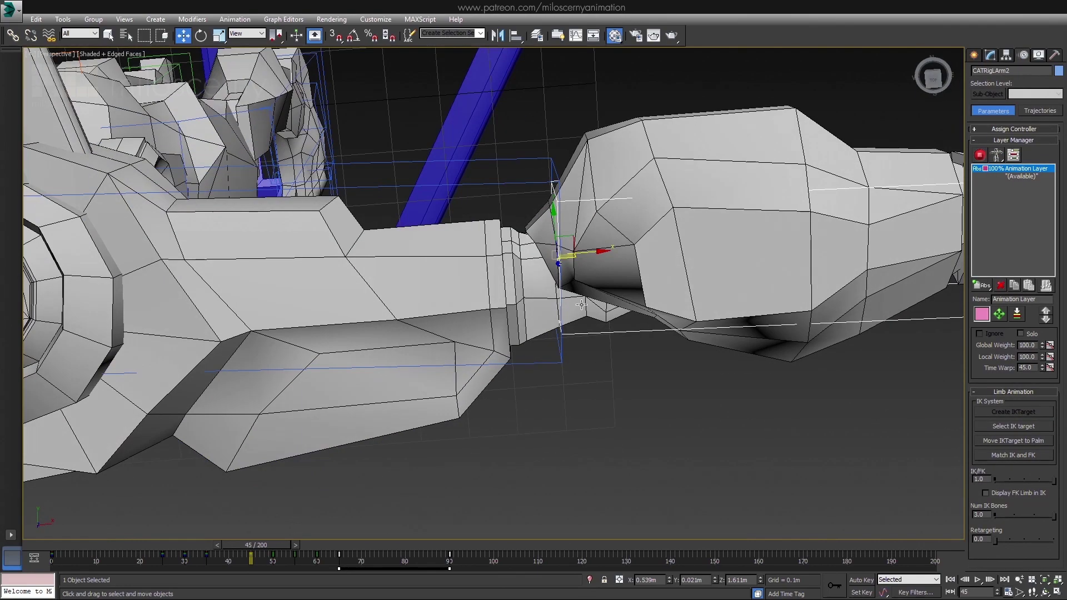
# Step: In the top wireframe view, move the start of CATRigLArm2 onto the elbow's ball joint at about X 0.567 m, Y 0.015 m
pyautogui.press('F3')
pyautogui.press('t')
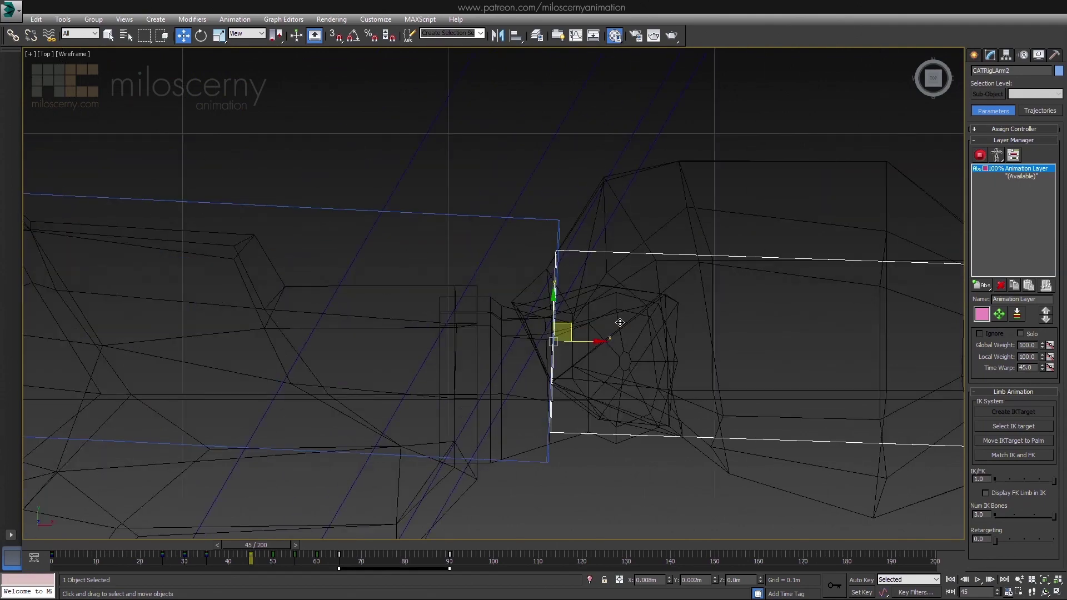
pyautogui.moveTo(490, 358); pyautogui.dragTo(899, 350, button='middle')
pyautogui.scroll(-2, 898, 350)
pyautogui.press('pageup')
pyautogui.moveTo(693, 306); pyautogui.dragTo(228, 294, button='middle')
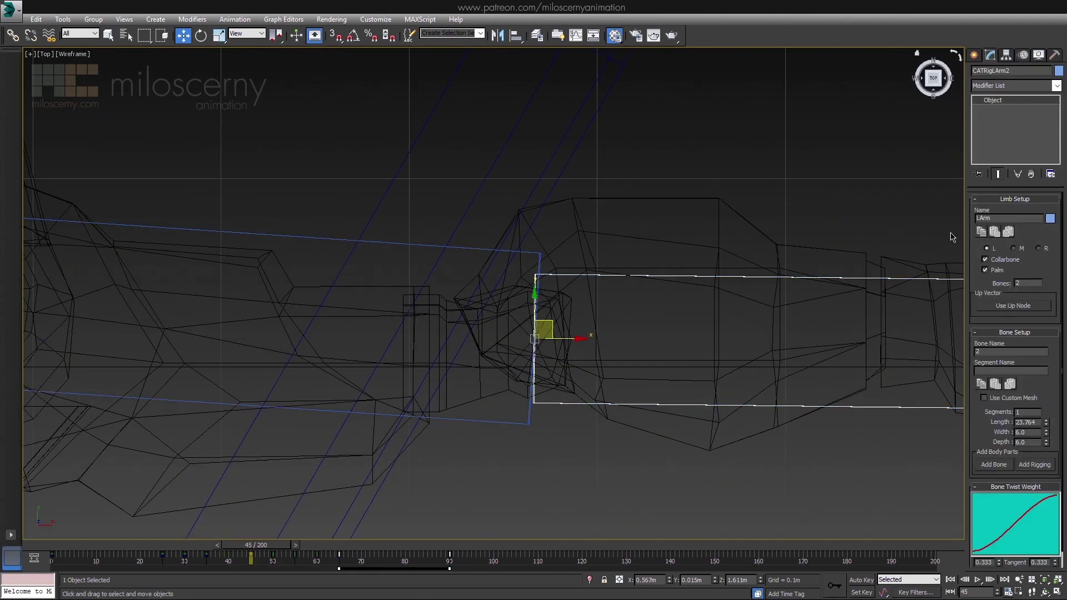
pyautogui.scroll(-3, 951, 237)
pyautogui.moveTo(167, 244); pyautogui.dragTo(52, 244, button='middle')
pyautogui.click(667, 248)
pyautogui.scroll(2, 866, 249)
pyautogui.moveTo(865, 249); pyautogui.dragTo(726, 285, button='middle')
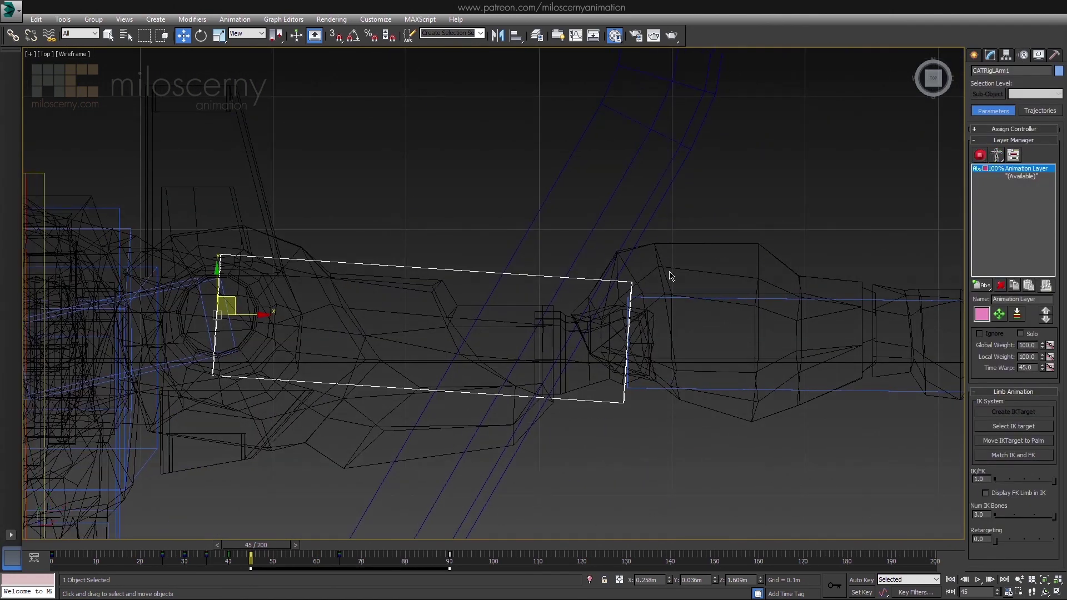
# Step: Turn Always Deform back on for hiroshima_mech's Skin and return the rig to animation mode
pyautogui.click(669, 274)
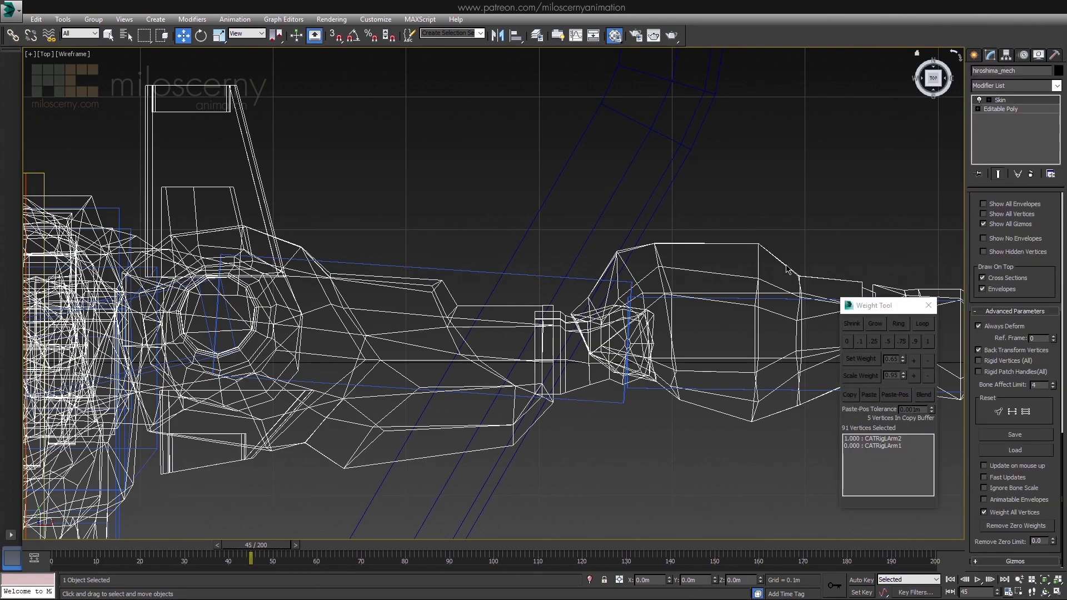
pyautogui.click(736, 298)
pyautogui.click(1024, 56)
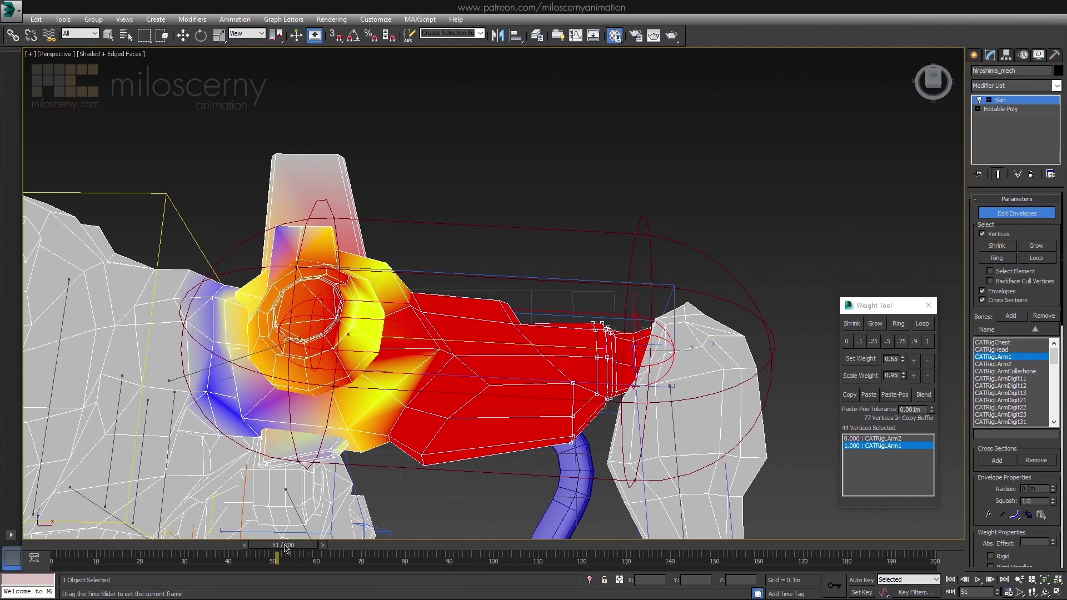
# Step: Scrub the animation between about frames 51 and 60 to examine the left elbow's deformation with CATRigLArm1's weights shown
pyautogui.moveTo(285, 547); pyautogui.dragTo(277, 549)
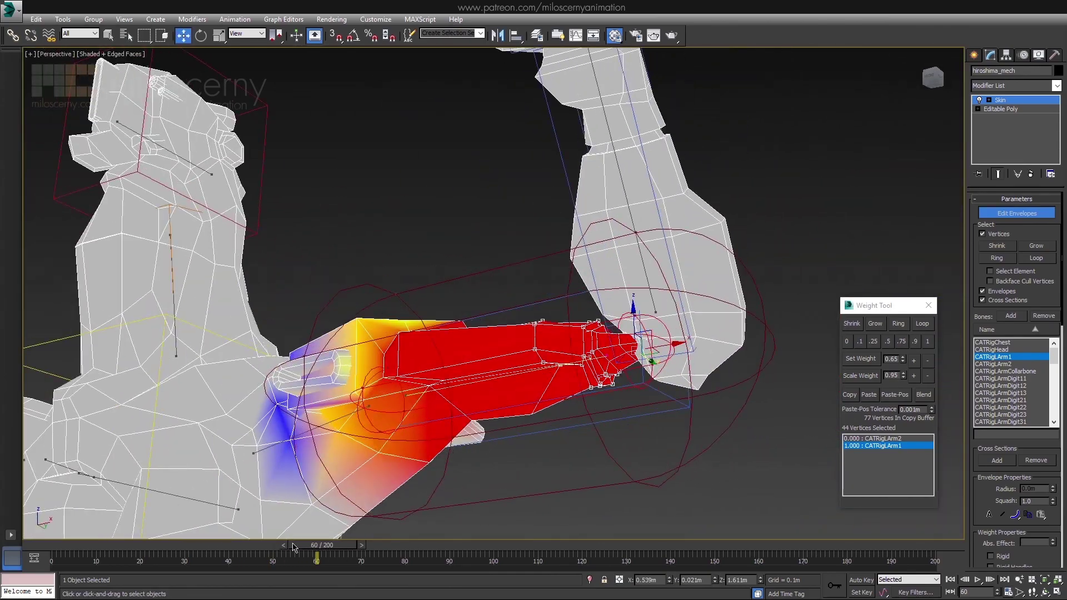
pyautogui.moveTo(312, 555); pyautogui.dragTo(304, 554)
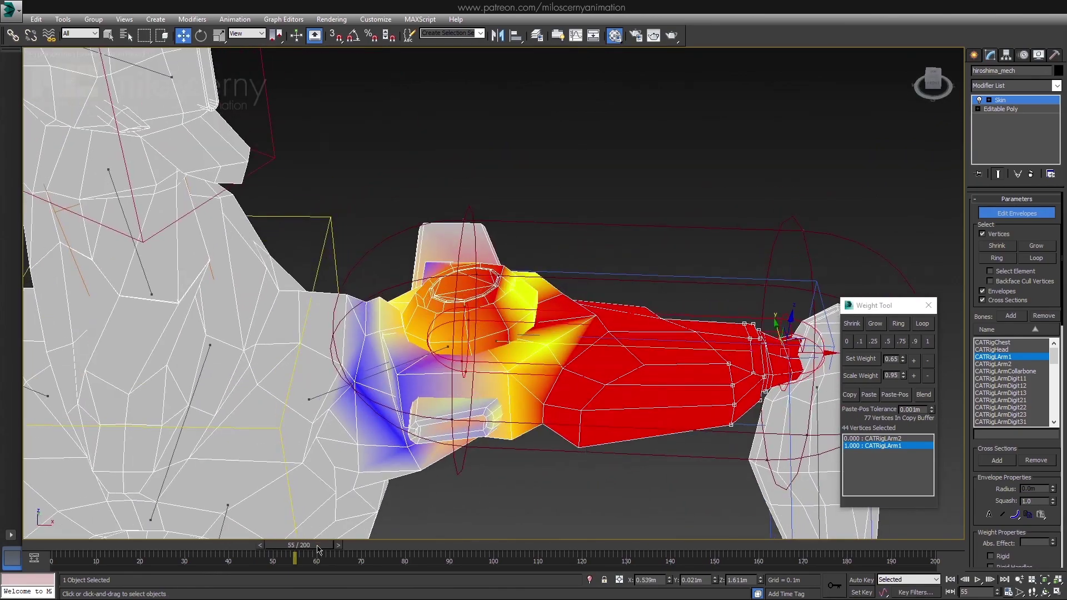
# Step: At frame 26, give CATRigLArm1 a weight of 1 on the left shoulder fin's outer end and the selected shoulder vertices
pyautogui.moveTo(267, 555); pyautogui.dragTo(232, 556)
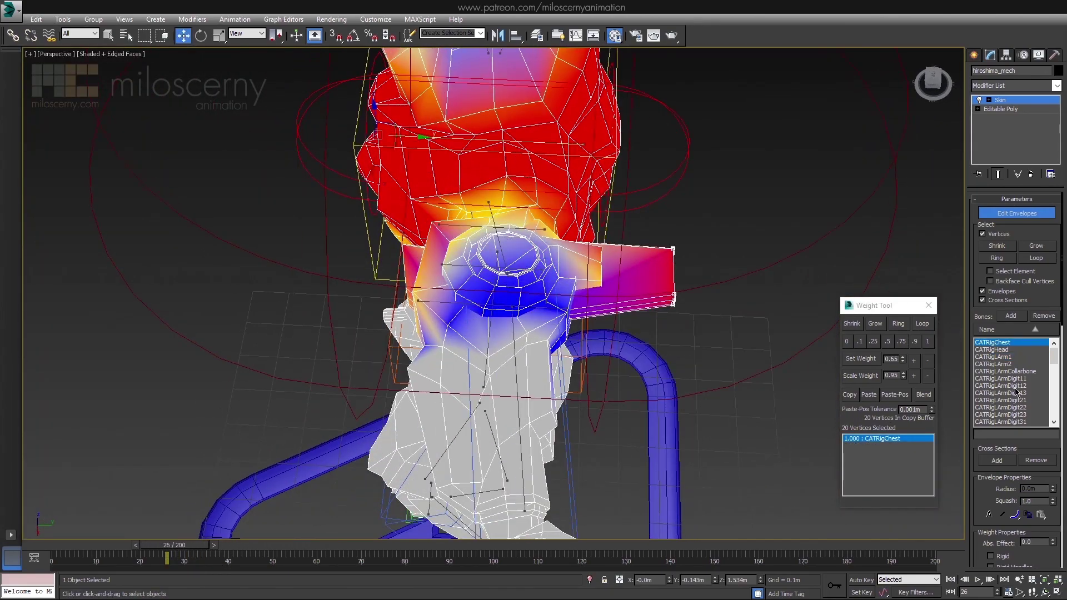
pyautogui.click(994, 357)
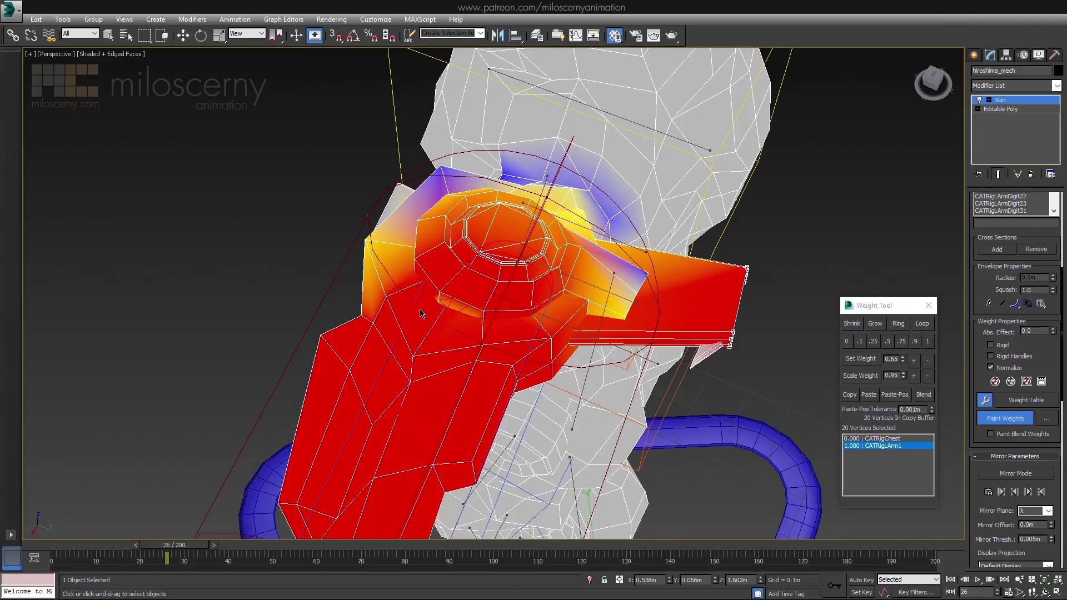
pyautogui.keyDown('alt'); pyautogui.moveTo(421, 314); pyautogui.dragTo(528, 314, button='middle'); pyautogui.keyUp('alt')
pyautogui.press('F3')
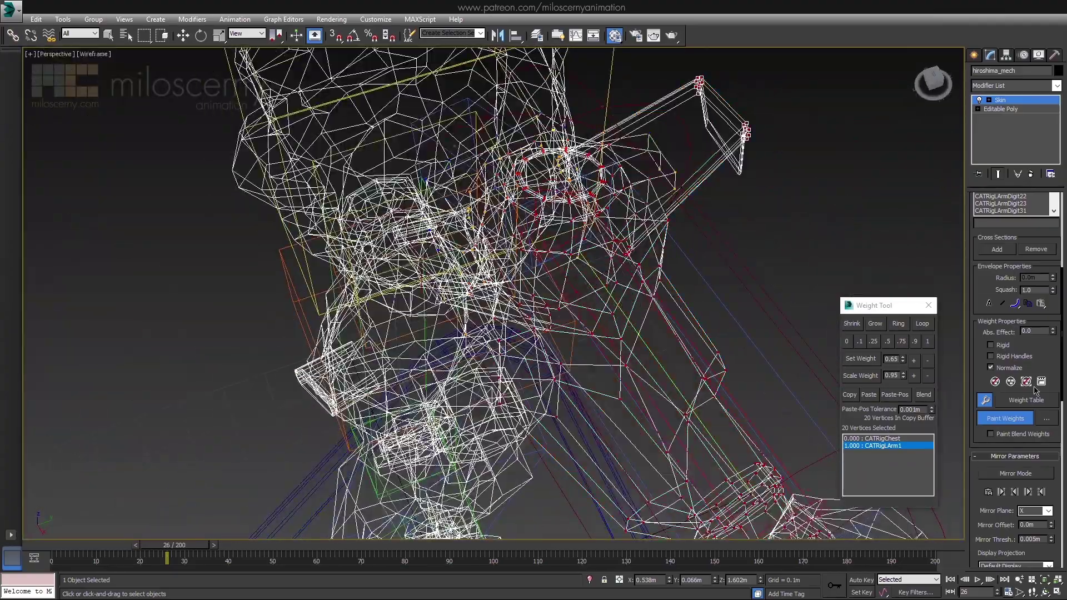
pyautogui.keyDown('alt'); pyautogui.moveTo(700, 389); pyautogui.dragTo(617, 333, button='middle'); pyautogui.keyUp('alt')
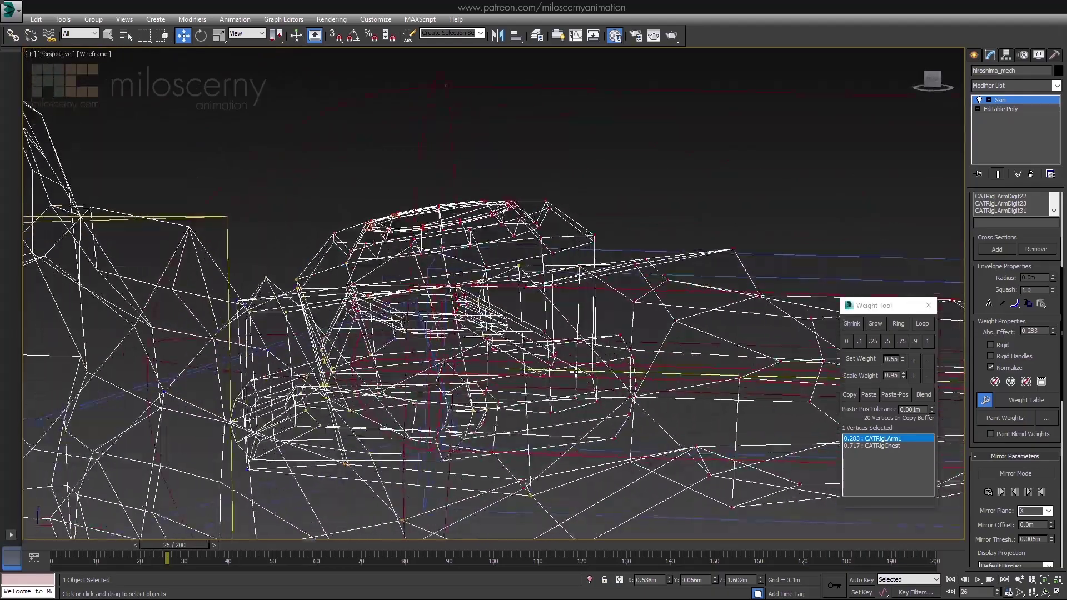
pyautogui.moveTo(586, 376); pyautogui.dragTo(583, 373)
pyautogui.press('F3')
pyautogui.click(927, 341)
# Step: Set CATRigLArm1's weight to 1 on further vertices of the left shoulder housing beside the fin
pyautogui.moveTo(628, 261)
pyautogui.keyDown('alt'); pyautogui.mouseDown(button='middle')
pyautogui.moveTo(667, 314)
pyautogui.moveTo(596, 307)
pyautogui.moveTo(653, 373)
pyautogui.mouseUp(button='middle'); pyautogui.keyUp('alt')
pyautogui.press('F3')
pyautogui.moveTo(631, 331); pyautogui.dragTo(596, 225)
pyautogui.press('F3')
pyautogui.keyDown('alt'); pyautogui.moveTo(596, 225); pyautogui.dragTo(601, 287, button='middle'); pyautogui.keyUp('alt')
pyautogui.click(927, 341)
pyautogui.scroll(-3, 601, 346)
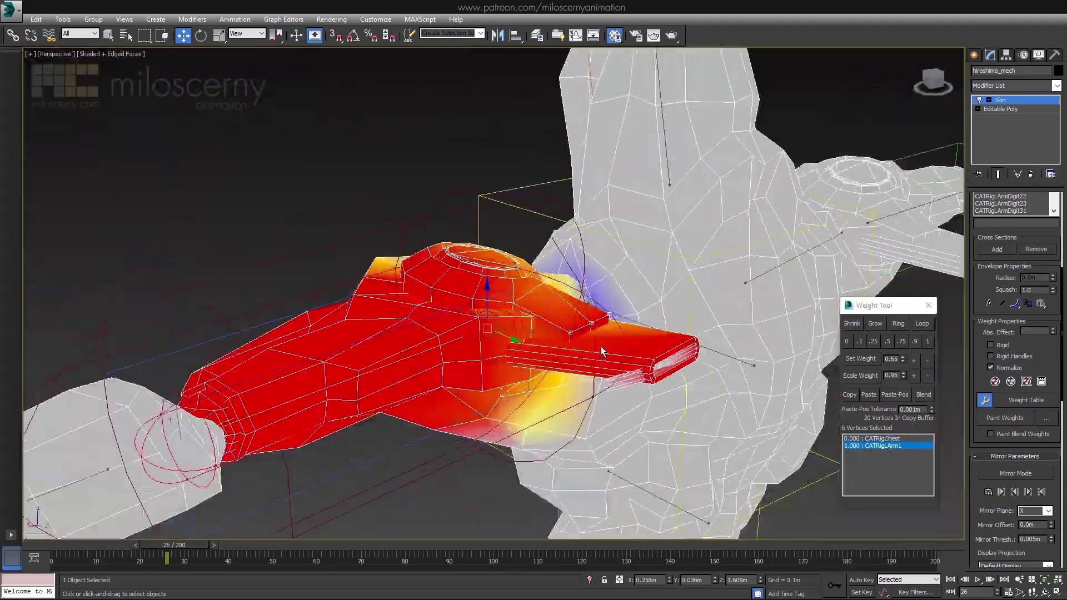
pyautogui.moveTo(602, 346)
pyautogui.keyDown('alt'); pyautogui.mouseDown(button='middle')
pyautogui.moveTo(549, 342)
pyautogui.moveTo(715, 403)
pyautogui.mouseUp(button='middle'); pyautogui.keyUp('alt')
pyautogui.press('F3')
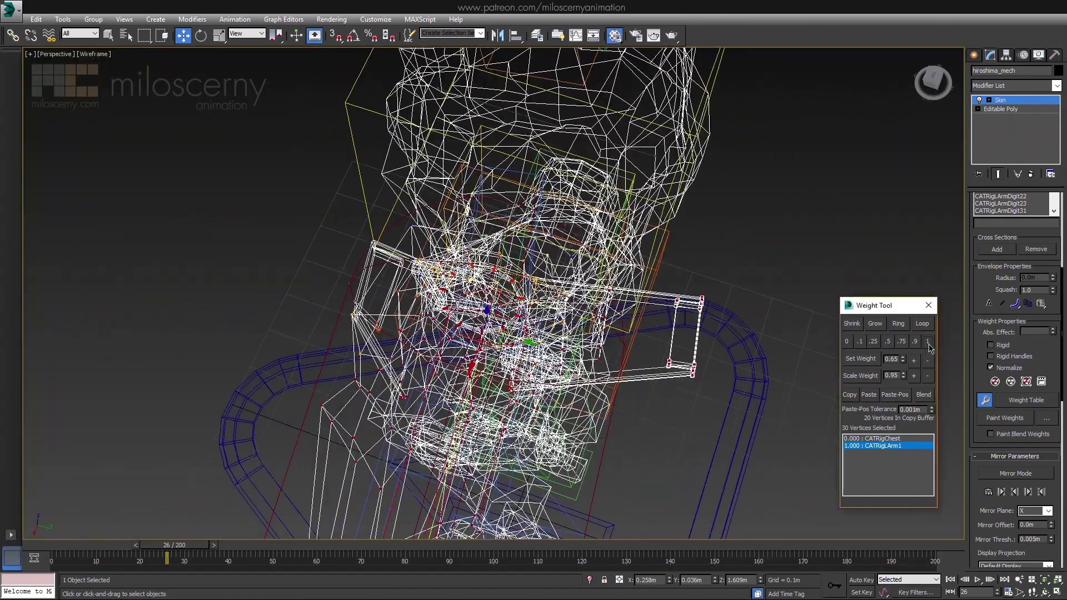
pyautogui.press('F3')
pyautogui.moveTo(717, 467)
pyautogui.keyDown('alt'); pyautogui.mouseDown(button='middle')
pyautogui.moveTo(489, 456)
pyautogui.moveTo(614, 469)
pyautogui.mouseUp(button='middle'); pyautogui.keyUp('alt')
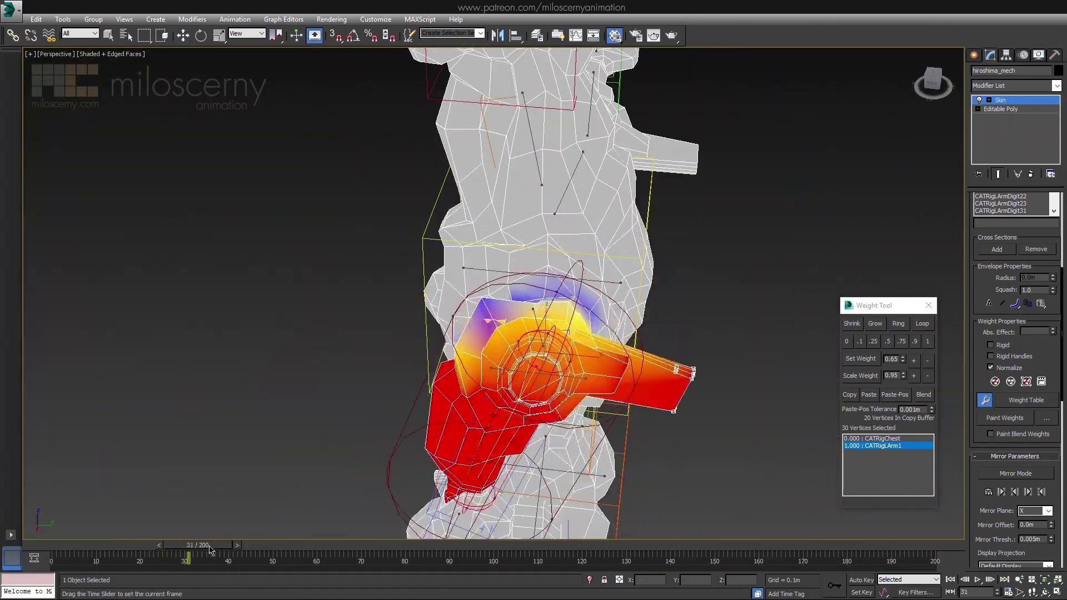
# Step: Scrub between about frames 31 and 45 to examine the left shoulder's deformation from several angles
pyautogui.moveTo(253, 551); pyautogui.dragTo(249, 551)
pyautogui.keyDown('alt'); pyautogui.moveTo(378, 356); pyautogui.dragTo(517, 339, button='middle'); pyautogui.keyUp('alt')
pyautogui.moveTo(232, 550); pyautogui.dragTo(210, 551)
pyautogui.moveTo(212, 445)
pyautogui.keyDown('alt'); pyautogui.mouseDown(button='middle')
pyautogui.moveTo(393, 442)
pyautogui.moveTo(278, 461)
pyautogui.moveTo(591, 453)
pyautogui.mouseUp(button='middle'); pyautogui.keyUp('alt')
pyautogui.press('F3')
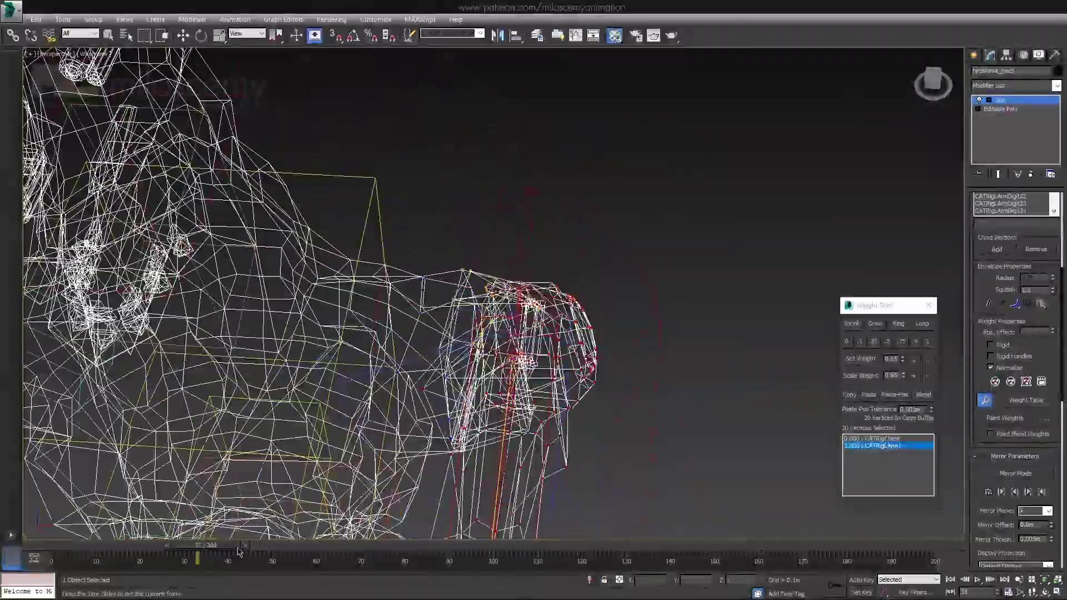
pyautogui.moveTo(237, 551); pyautogui.dragTo(266, 552)
pyautogui.press('F3')
pyautogui.keyDown('alt'); pyautogui.moveTo(689, 405); pyautogui.dragTo(667, 378, button='middle'); pyautogui.keyUp('alt')
pyautogui.moveTo(233, 547); pyautogui.dragTo(259, 551)
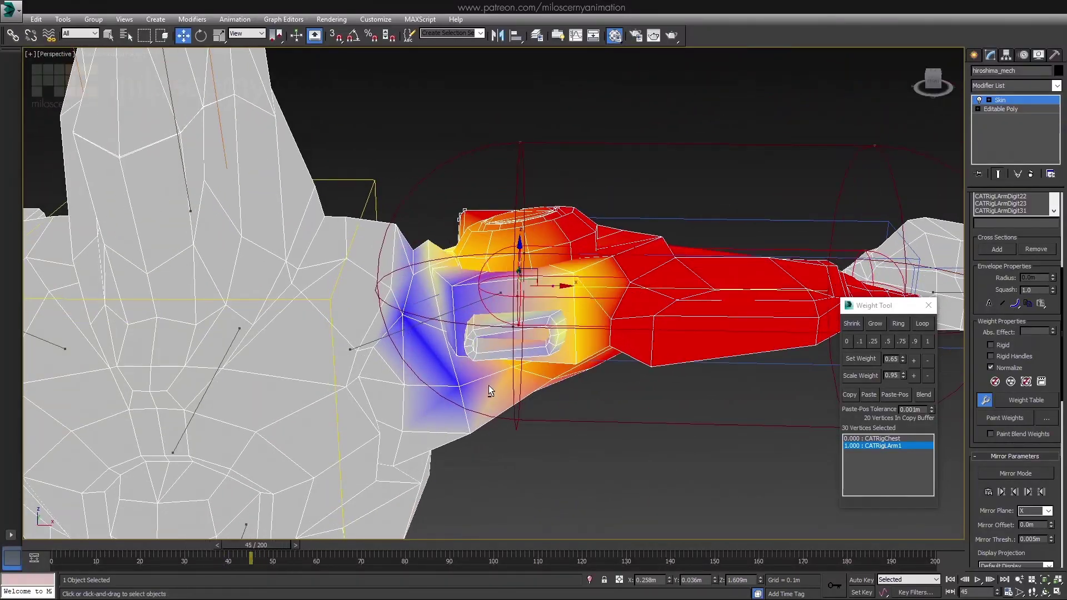
# Step: Select two lower corner vertices of the left shoulder housing and weight them 0.9 to CATRigLArm1, checking the pose near frame 38
pyautogui.keyDown('alt'); pyautogui.moveTo(490, 391); pyautogui.dragTo(522, 385, button='middle'); pyautogui.keyUp('alt')
pyautogui.keyDown('ctrl'); pyautogui.click(587, 364); pyautogui.keyUp('ctrl')
pyautogui.keyDown('alt'); pyautogui.moveTo(587, 364); pyautogui.dragTo(579, 417, button='middle'); pyautogui.keyUp('alt')
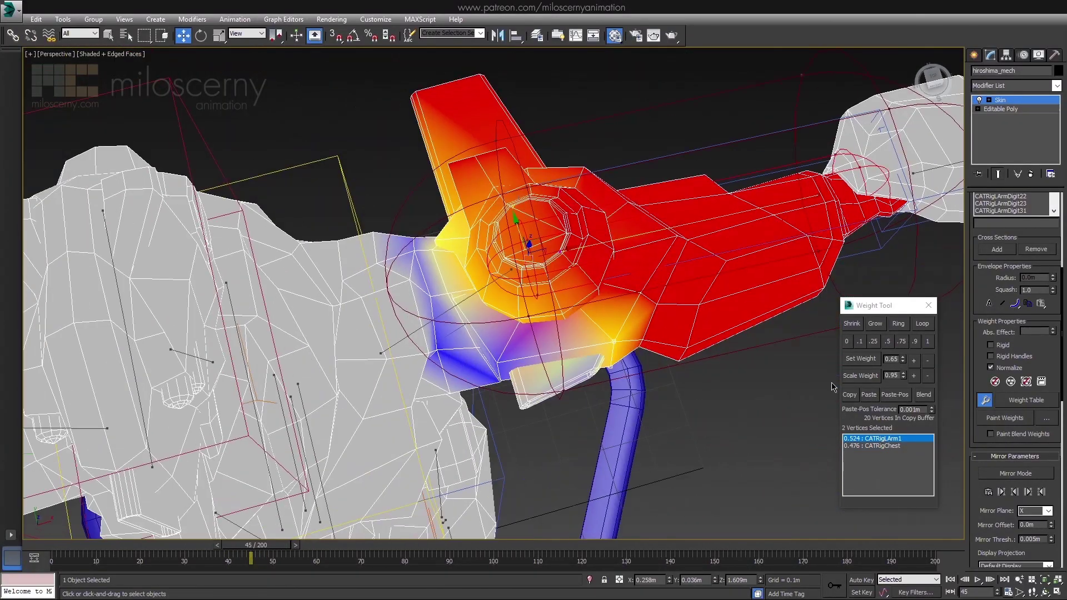
pyautogui.click(881, 445)
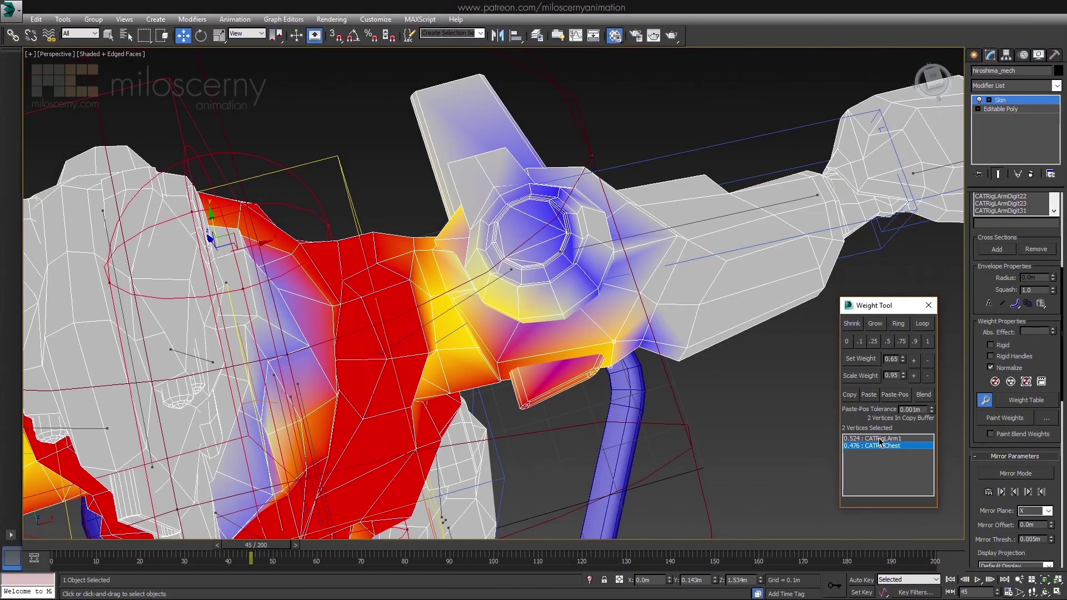
pyautogui.click(880, 439)
pyautogui.moveTo(256, 545); pyautogui.dragTo(228, 545)
pyautogui.keyDown('alt'); pyautogui.moveTo(587, 376); pyautogui.dragTo(578, 278, button='middle'); pyautogui.keyUp('alt')
pyautogui.moveTo(247, 545)
pyautogui.mouseDown()
pyautogui.moveTo(277, 546)
pyautogui.moveTo(233, 553)
pyautogui.mouseUp()
pyautogui.click(919, 347)
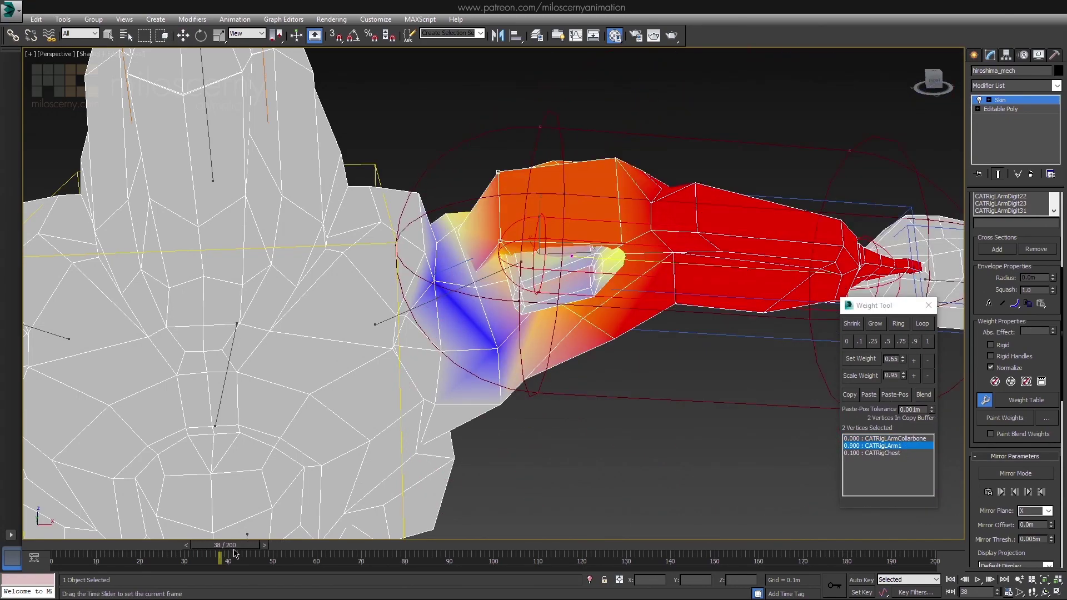
# Step: Select the small vent element on the left shoulder and weight it 0.9 to CATRigLArm1 and 0.1 to CATRigChest
pyautogui.press('w')
pyautogui.scroll(3, 485, 348)
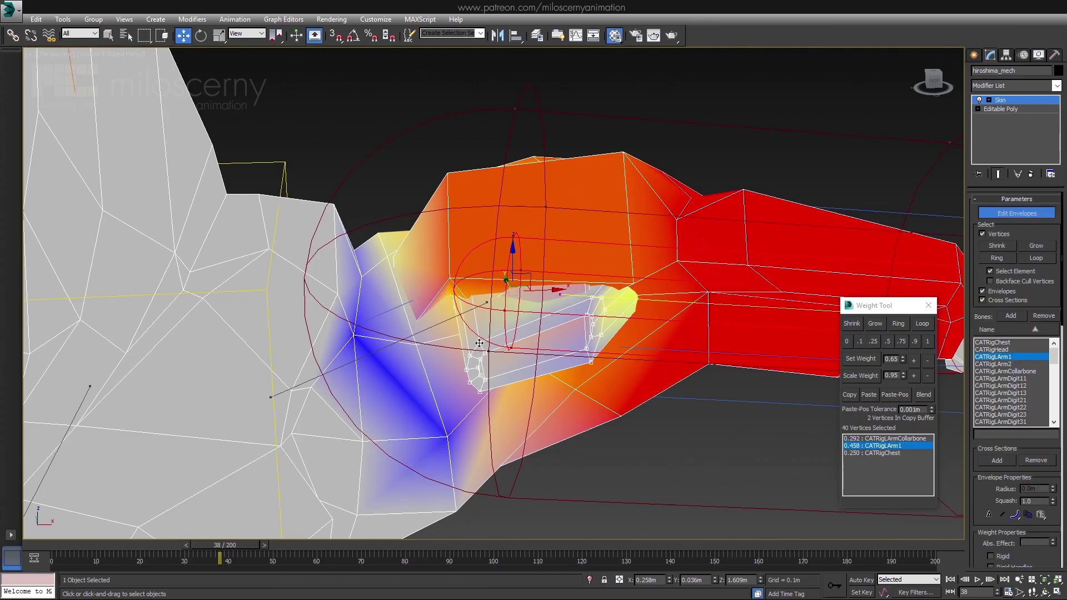
pyautogui.keyDown('alt'); pyautogui.moveTo(480, 343); pyautogui.dragTo(602, 373, button='middle'); pyautogui.keyUp('alt')
pyautogui.click(849, 395)
pyautogui.click(899, 453)
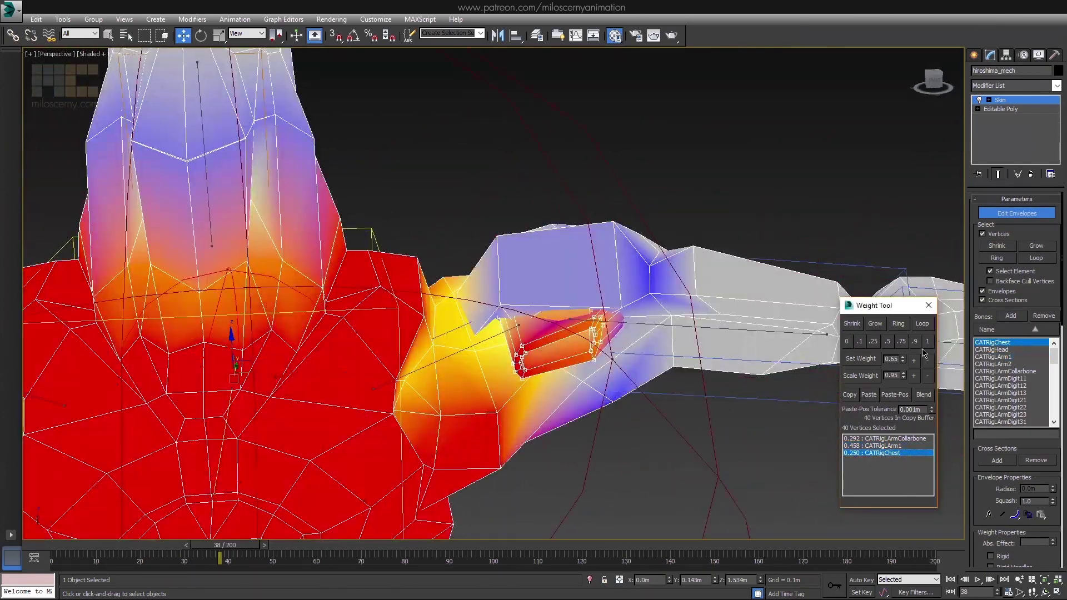
pyautogui.click(895, 446)
pyautogui.click(927, 343)
pyautogui.click(890, 453)
pyautogui.click(862, 342)
pyautogui.keyDown('alt'); pyautogui.moveTo(717, 356); pyautogui.dragTo(580, 464, button='middle'); pyautogui.keyUp('alt')
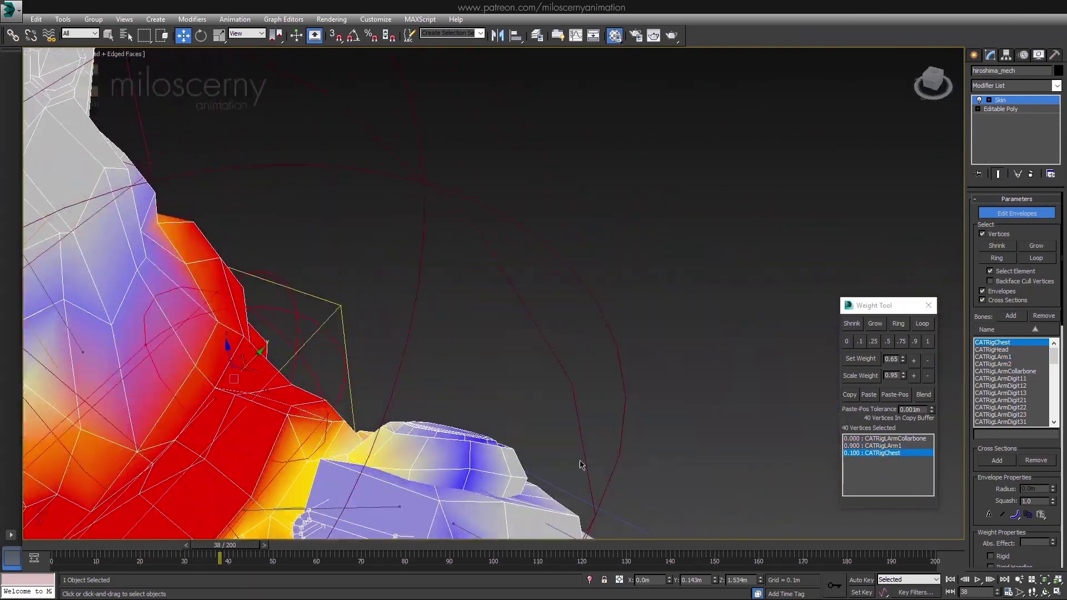
# Step: Scrub between about frames 28 and 38 to examine the left shoulder with CATRigChest's weights shown
pyautogui.hotkey('shift', 'z')
pyautogui.hotkey('shift', 'z')
pyautogui.moveTo(224, 548); pyautogui.dragTo(181, 553)
pyautogui.hotkey('shift', 'z')
pyautogui.hotkey('shift', 'z')
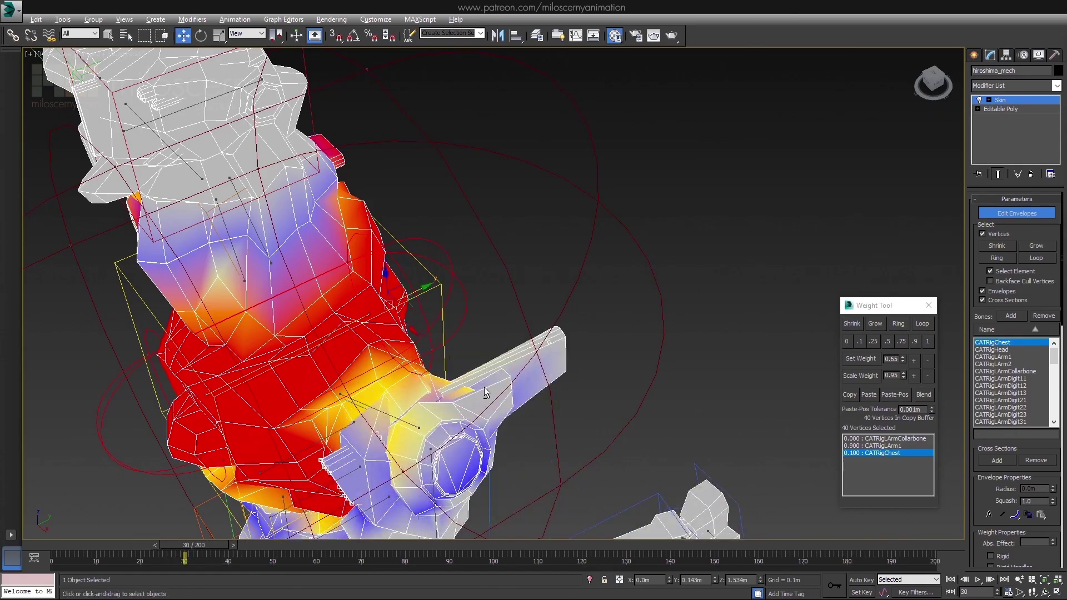
pyautogui.hotkey('shift', 'z')
pyautogui.moveTo(217, 555); pyautogui.dragTo(205, 553)
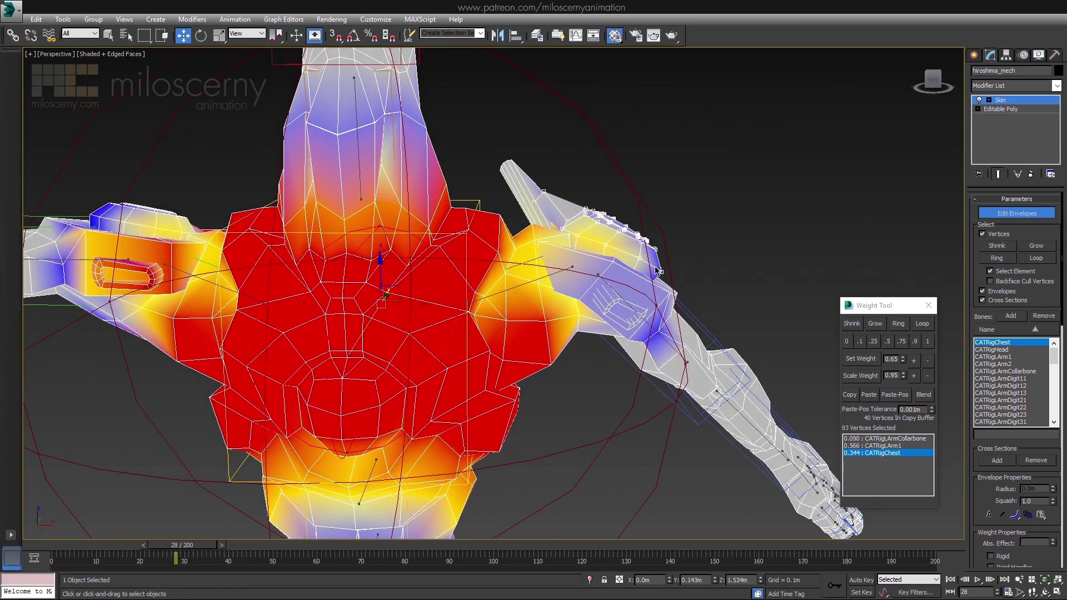
# Step: Weight the left shoulder's round cap and fin elements fully to CATRigLArm1 with a value of 1
pyautogui.hotkey('shift', 'y')
pyautogui.hotkey('shift', 'z')
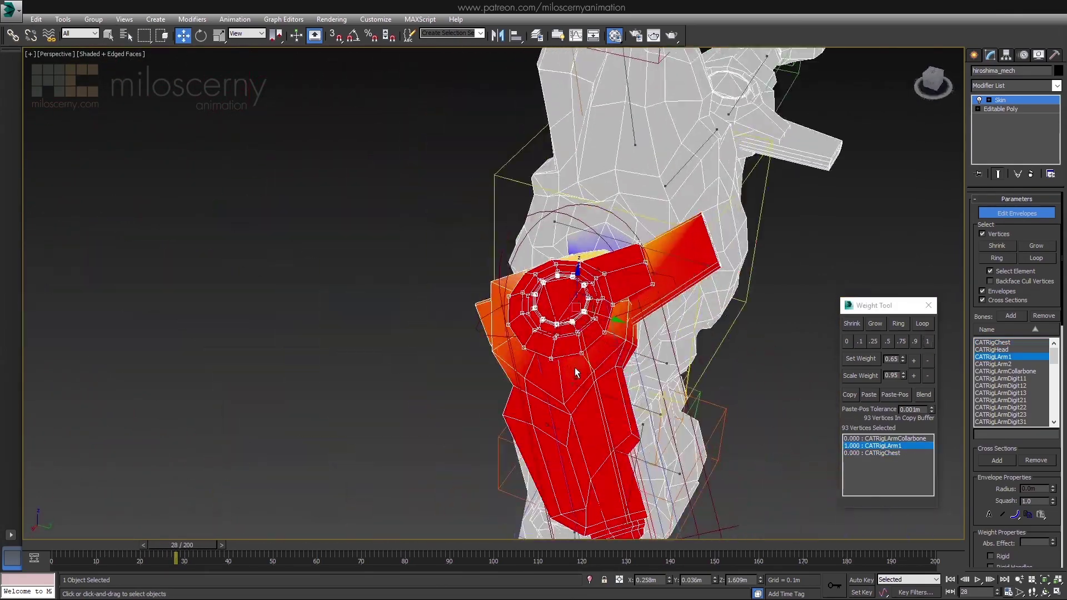
pyautogui.hotkey('shift', 'z')
pyautogui.click(928, 341)
pyautogui.keyDown('alt'); pyautogui.moveTo(723, 333); pyautogui.dragTo(612, 389, button='middle'); pyautogui.keyUp('alt')
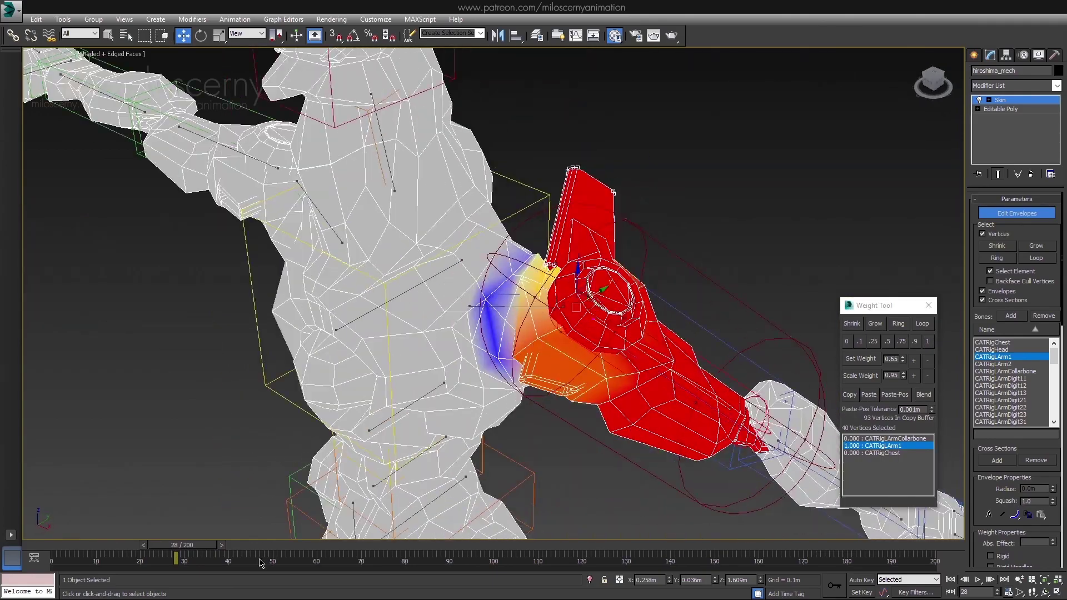
pyautogui.keyDown('alt'); pyautogui.moveTo(723, 334); pyautogui.dragTo(929, 347, button='middle'); pyautogui.keyUp('alt')
# Step: Turn off Select Element and weight the left shoulder housing's vertices fully to CATRigLArm1
pyautogui.click(991, 271)
pyautogui.scroll(3, 610, 294)
pyautogui.click(599, 328)
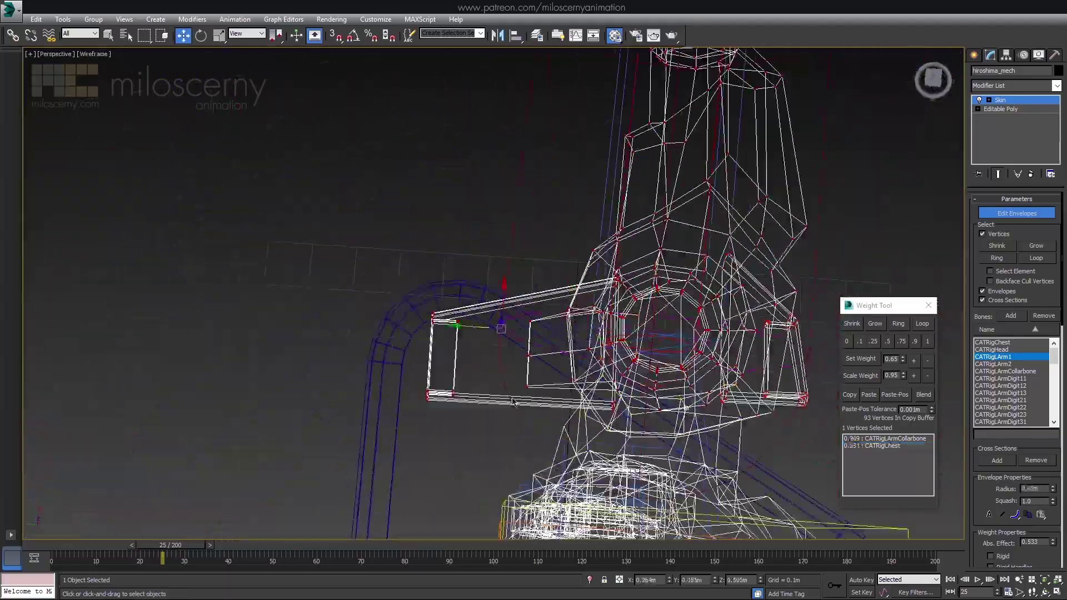
pyautogui.keyDown('alt'); pyautogui.moveTo(513, 398); pyautogui.dragTo(543, 423, button='middle'); pyautogui.keyUp('alt')
pyautogui.moveTo(509, 427); pyautogui.dragTo(774, 386)
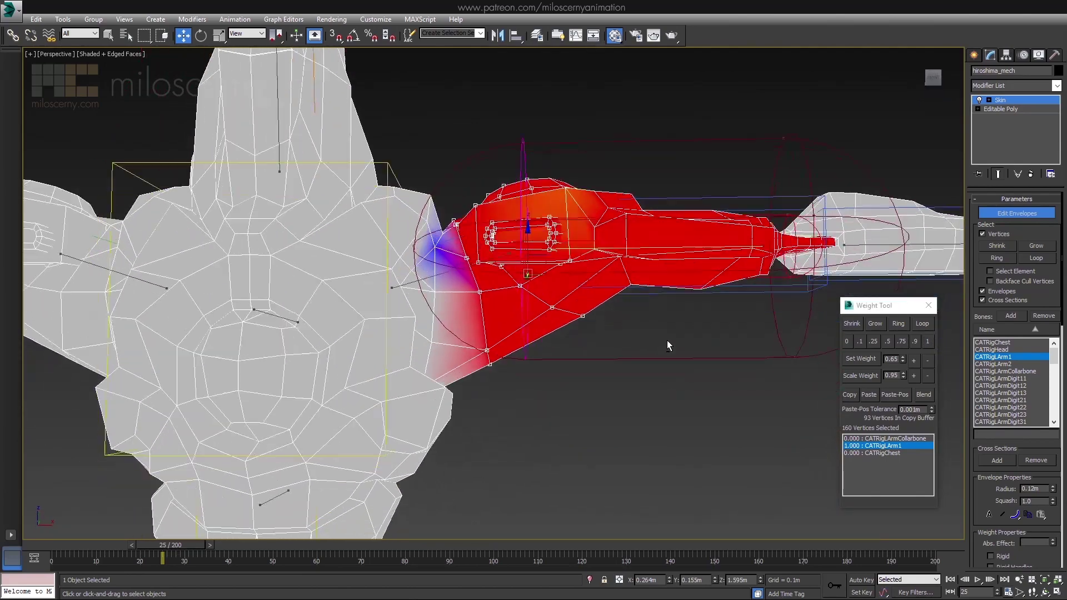
# Step: Weight two vertices under the left shoulder 0.5 to CATRigChest and 0.5 to CATRigLArm1, and check them around frame 26
pyautogui.keyDown('alt'); pyautogui.moveTo(667, 345); pyautogui.dragTo(597, 427, button='middle'); pyautogui.keyUp('alt')
pyautogui.click(849, 395)
pyautogui.click(871, 439)
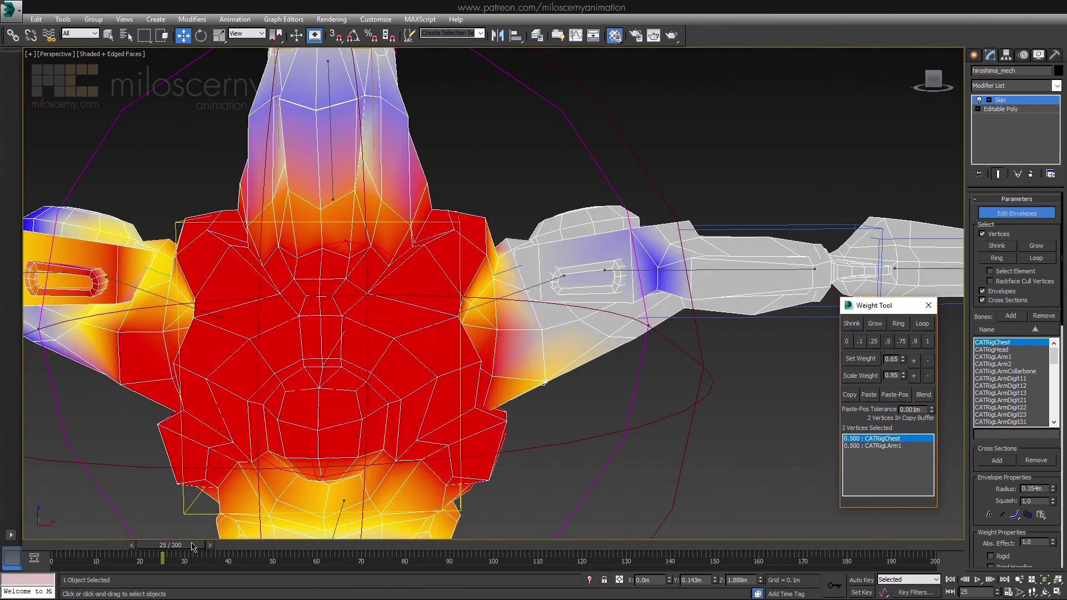
pyautogui.moveTo(193, 548)
pyautogui.mouseDown()
pyautogui.moveTo(211, 549)
pyautogui.moveTo(185, 548)
pyautogui.mouseUp()
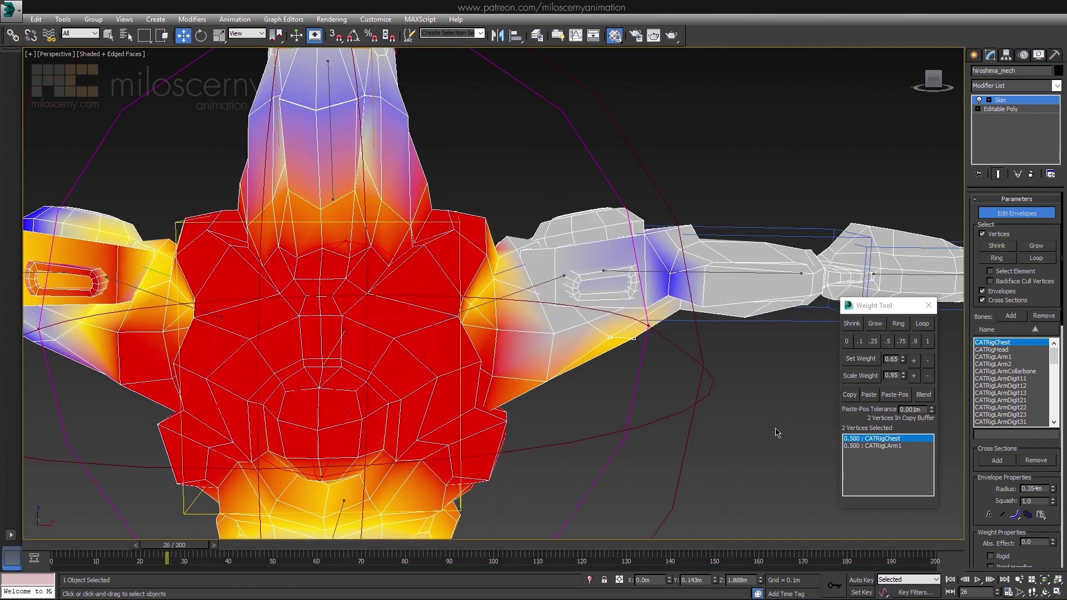
# Step: Check the left armpit around frame 29 and set CATRigChest's weight to 0.25 on a vertex there
pyautogui.keyDown('alt'); pyautogui.moveTo(726, 241); pyautogui.dragTo(650, 263, button='middle'); pyautogui.keyUp('alt')
pyautogui.scroll(4, 639, 264)
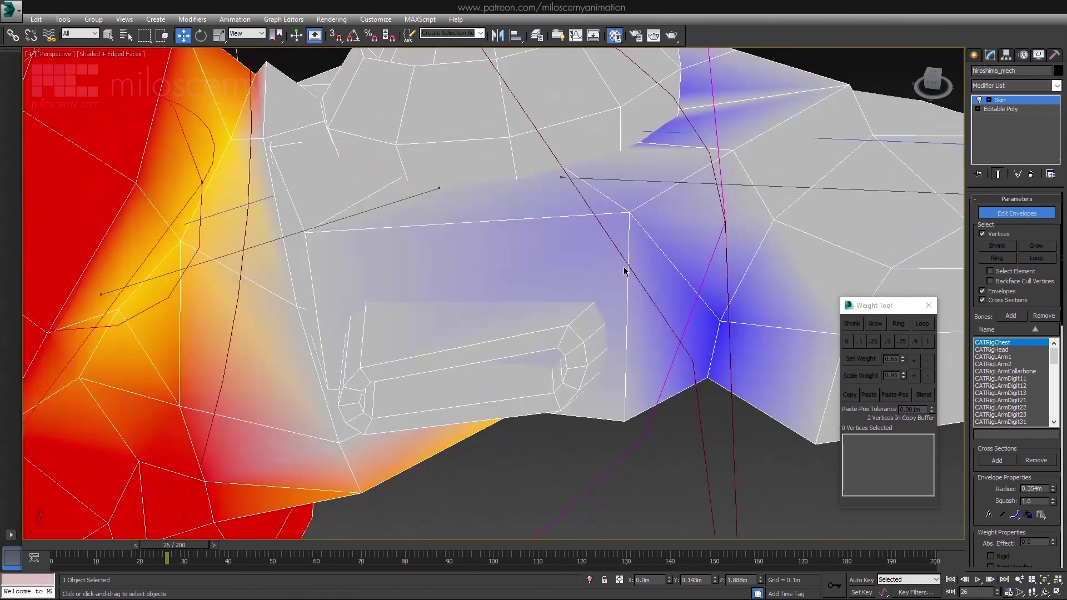
pyautogui.scroll(-2, 631, 268)
pyautogui.click(662, 261)
pyautogui.scroll(-2, 676, 203)
pyautogui.click(676, 202)
pyautogui.moveTo(187, 551); pyautogui.dragTo(201, 550)
pyautogui.click(909, 445)
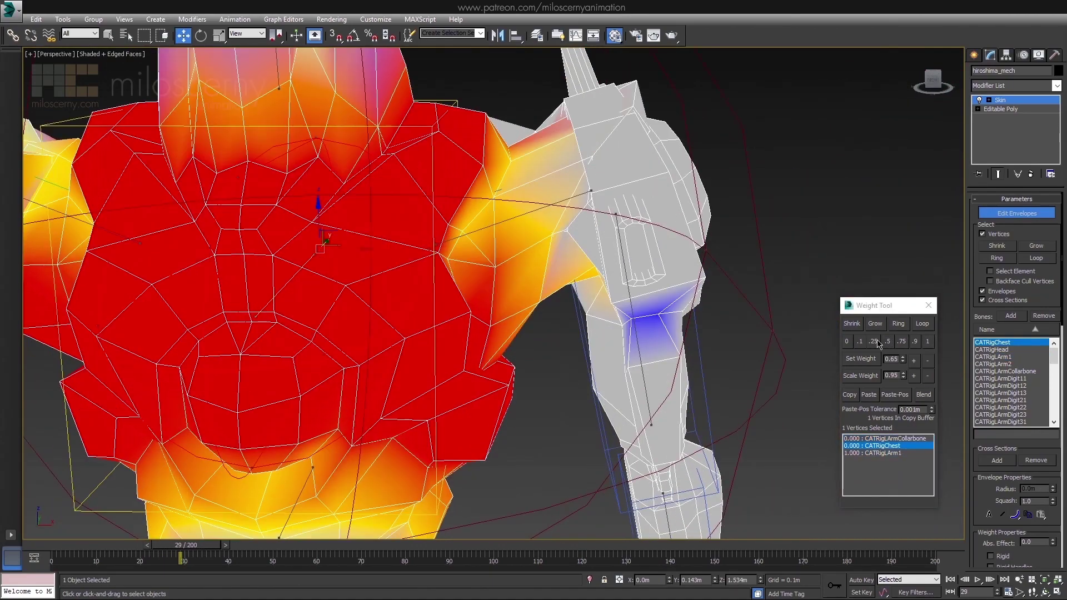
pyautogui.moveTo(201, 548)
pyautogui.mouseDown()
pyautogui.moveTo(186, 547)
pyautogui.moveTo(200, 547)
pyautogui.mouseUp()
pyautogui.press('F3')
pyautogui.moveTo(639, 290)
pyautogui.keyDown('alt'); pyautogui.mouseDown(button='middle')
pyautogui.moveTo(622, 261)
pyautogui.moveTo(643, 328)
pyautogui.moveTo(572, 328)
pyautogui.moveTo(617, 282)
pyautogui.moveTo(532, 337)
pyautogui.mouseUp(button='middle'); pyautogui.keyUp('alt')
pyautogui.click(623, 259)
pyautogui.press('F3')
pyautogui.click(873, 341)
# Step: Examine the CATRigChest weights behind the left shoulder, picking vertices and scrubbing around frames 25 and 26
pyautogui.press('F3')
pyautogui.click(548, 320)
pyautogui.press('F3')
pyautogui.scroll(3, 540, 328)
pyautogui.moveTo(205, 549); pyautogui.dragTo(187, 550)
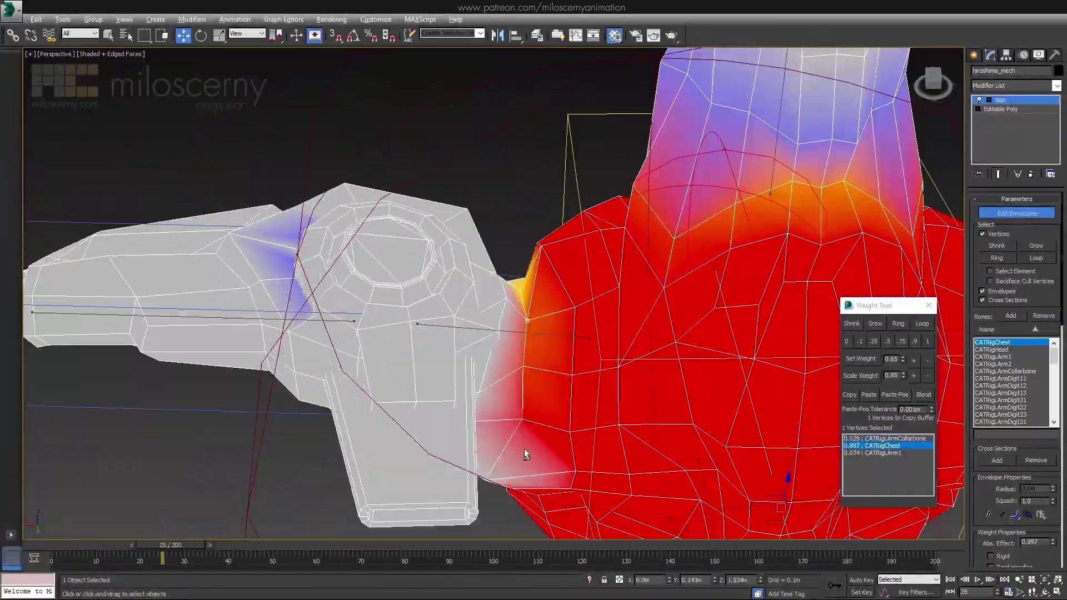
pyautogui.click(525, 451)
pyautogui.keyDown('alt'); pyautogui.moveTo(524, 451); pyautogui.dragTo(724, 418, button='middle'); pyautogui.keyUp('alt')
pyautogui.moveTo(154, 551); pyautogui.dragTo(171, 548)
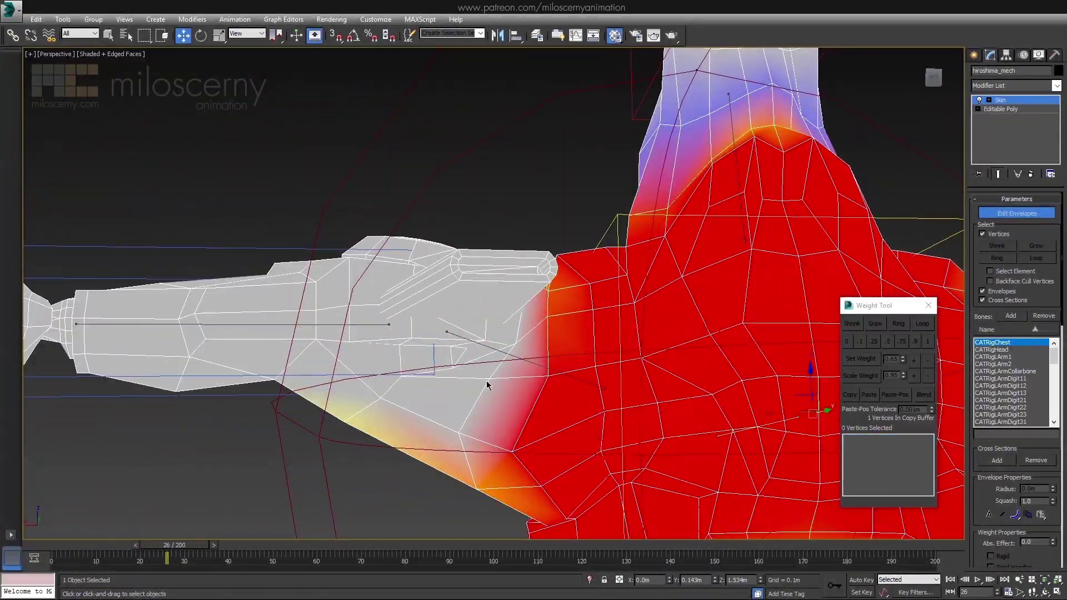
# Step: Weight the vertex on the back of the left upper arm's underside 0.25 to CATRigChest and 0.75 to CATRigLArm1
pyautogui.click(889, 446)
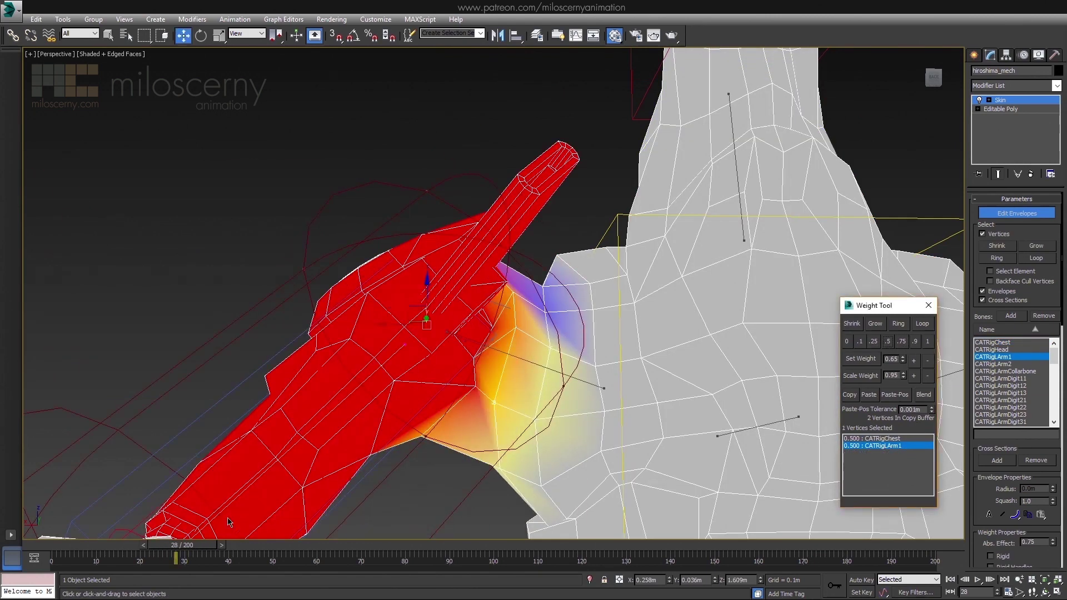
pyautogui.click(877, 438)
pyautogui.click(873, 342)
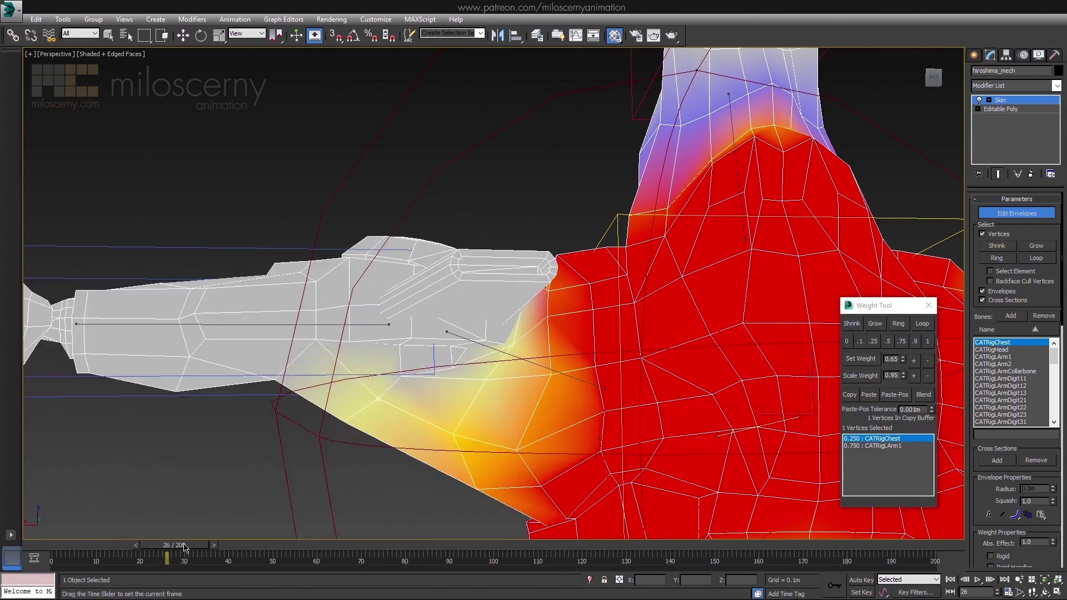
# Step: At frame 29, weight the vertex at the back of the left armpit 0.5 to CATRigChest and 0.5 to CATRigLArm1
pyautogui.keyDown('alt'); pyautogui.moveTo(614, 406); pyautogui.dragTo(699, 405, button='middle'); pyautogui.keyUp('alt')
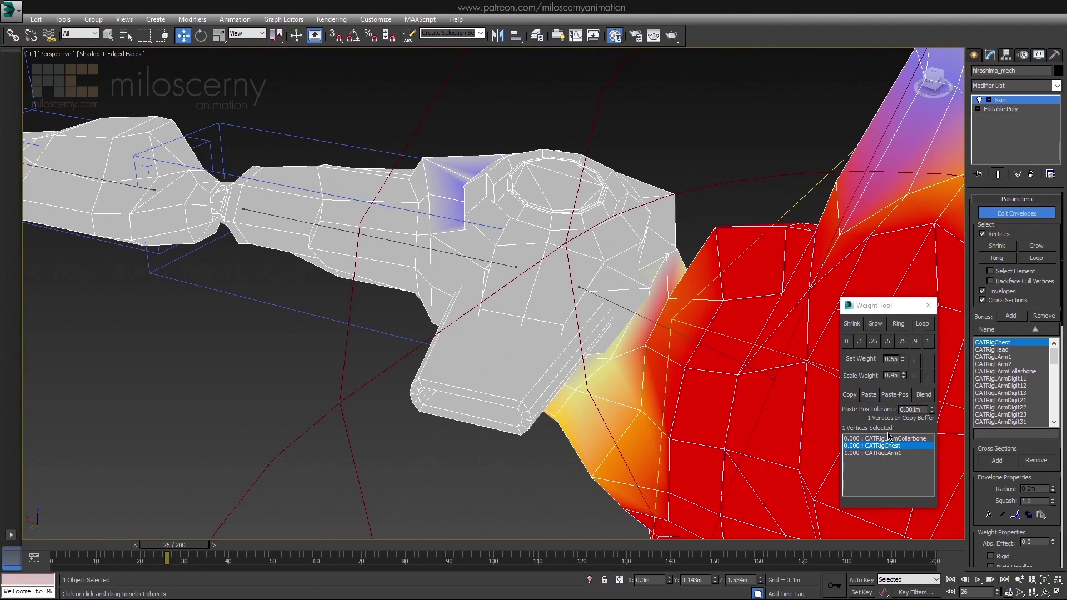
pyautogui.moveTo(203, 549); pyautogui.dragTo(194, 549)
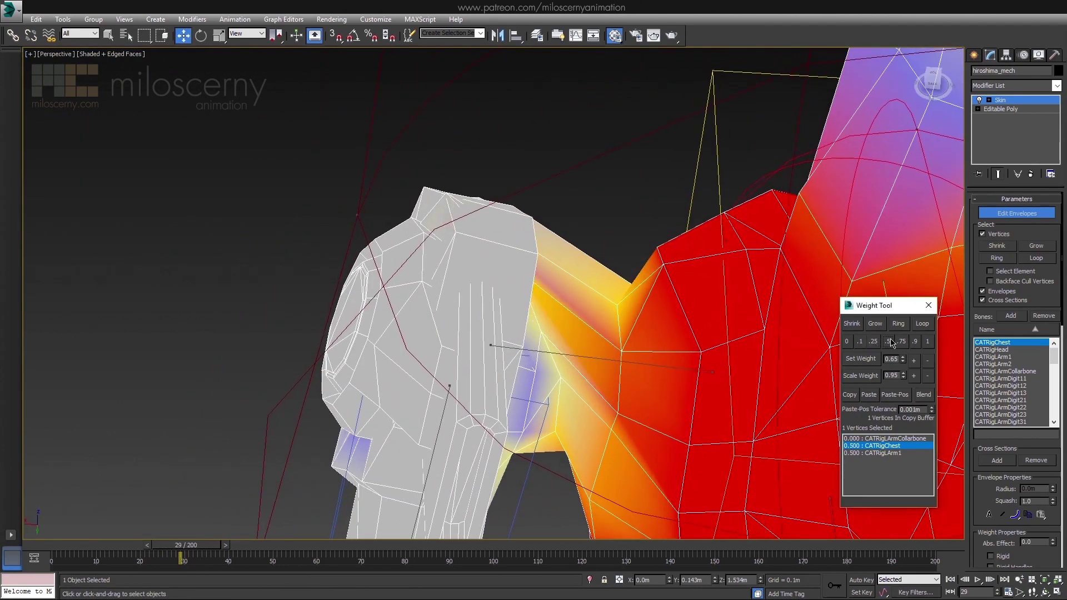
pyautogui.keyDown('alt'); pyautogui.moveTo(806, 389); pyautogui.dragTo(882, 472, button='middle'); pyautogui.keyUp('alt')
pyautogui.click(882, 454)
pyautogui.keyDown('alt'); pyautogui.moveTo(778, 445); pyautogui.dragTo(574, 337, button='middle'); pyautogui.keyUp('alt')
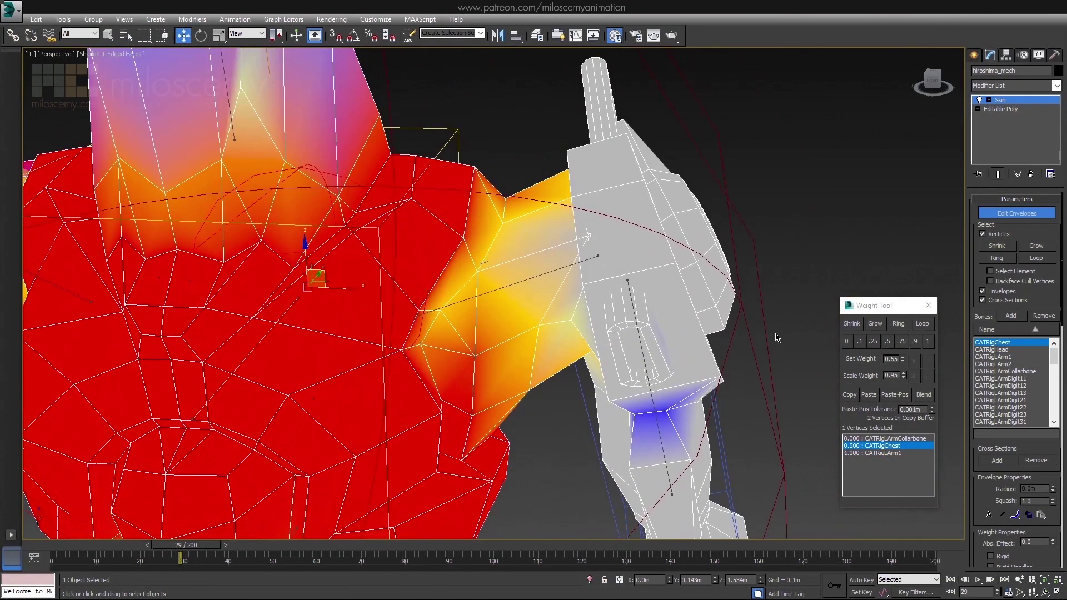
# Step: Move to frame 31 and examine the back of the left shoulder joint with CATRigChest's weights shown
pyautogui.moveTo(211, 546); pyautogui.dragTo(198, 554)
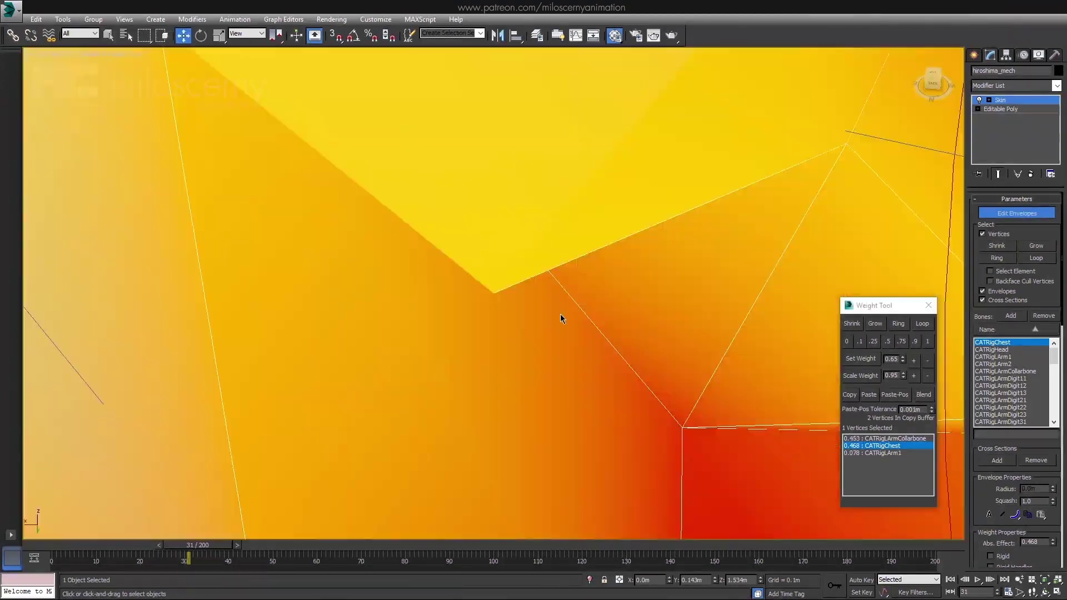
pyautogui.moveTo(562, 316); pyautogui.dragTo(602, 204, button='middle')
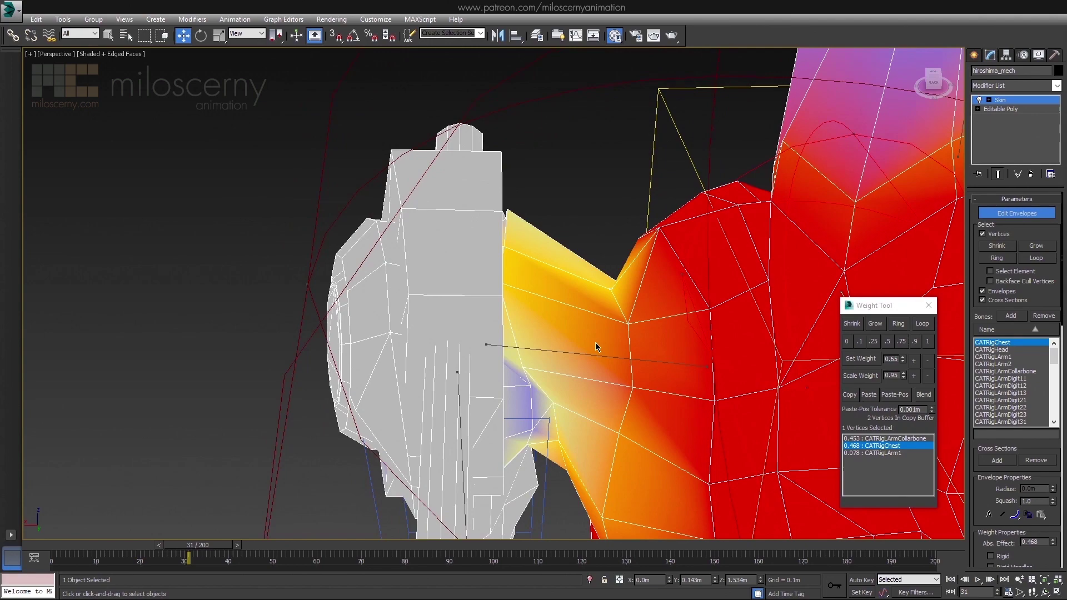
pyautogui.scroll(-5, 595, 347)
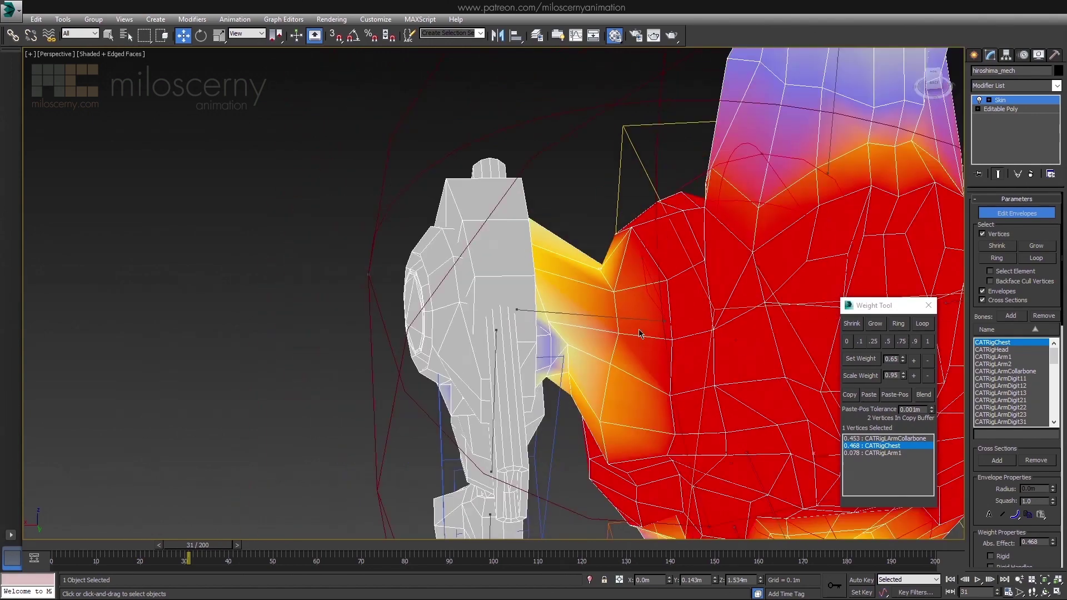
# Step: At frame 30, examine the back of the left shoulder and undo the last weight changes on its armpit vertices
pyautogui.hotkey('ctrl', 'b')
pyautogui.moveTo(199, 546)
pyautogui.mouseDown()
pyautogui.moveTo(184, 553)
pyautogui.moveTo(195, 554)
pyautogui.mouseUp()
pyautogui.keyDown('alt'); pyautogui.moveTo(501, 389); pyautogui.dragTo(459, 339, button='middle'); pyautogui.keyUp('alt')
pyautogui.moveTo(212, 549); pyautogui.dragTo(209, 550)
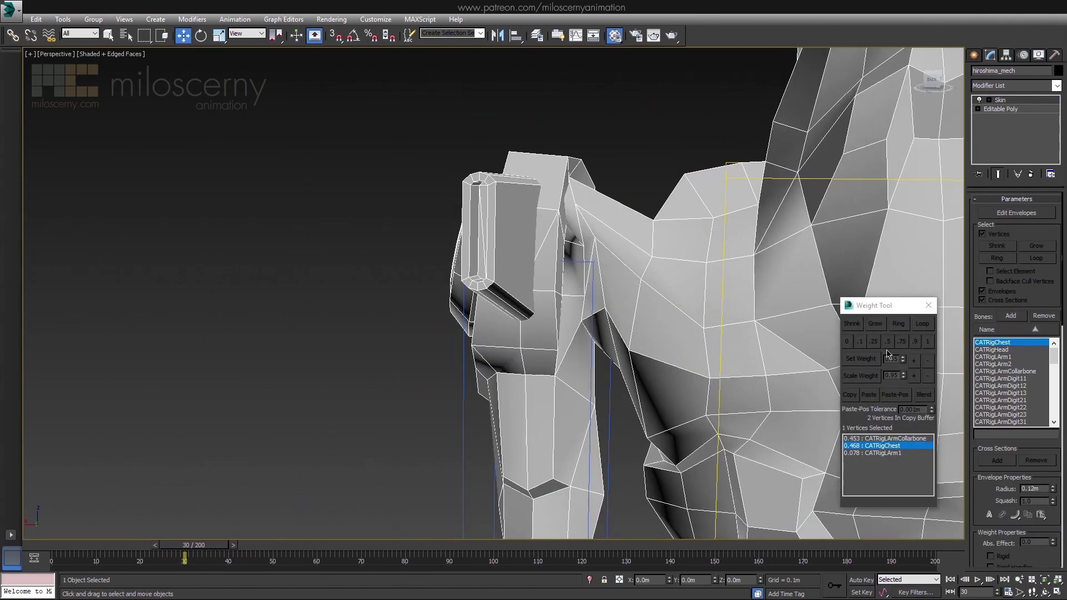
pyautogui.click(884, 445)
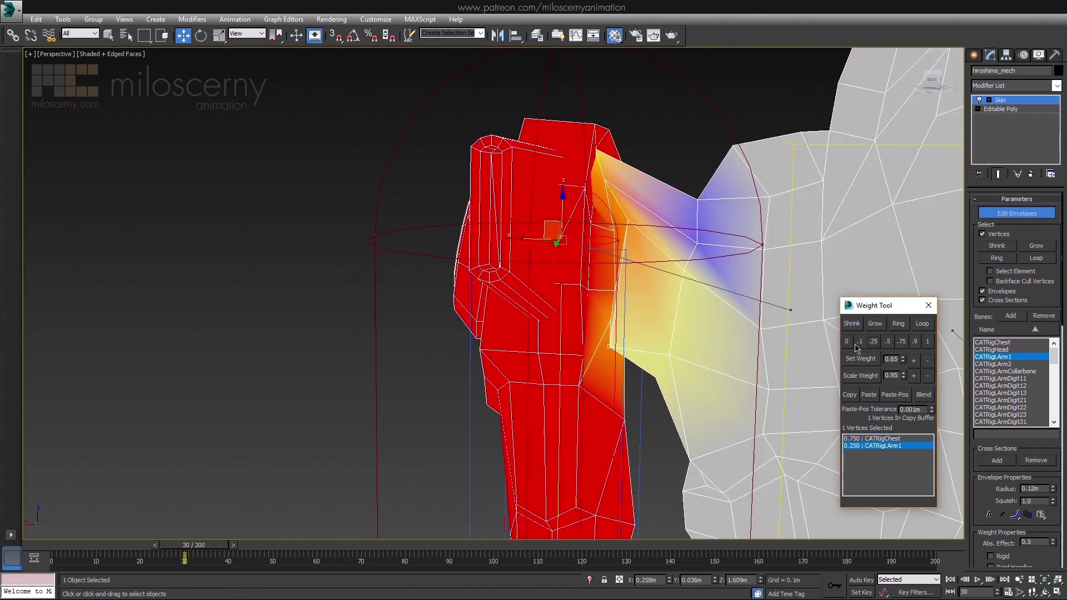
pyautogui.hotkey('ctrl', 'z')
pyautogui.click(611, 321)
pyautogui.moveTo(714, 364); pyautogui.dragTo(716, 363, button='middle')
pyautogui.hotkey('ctrl', 'z')
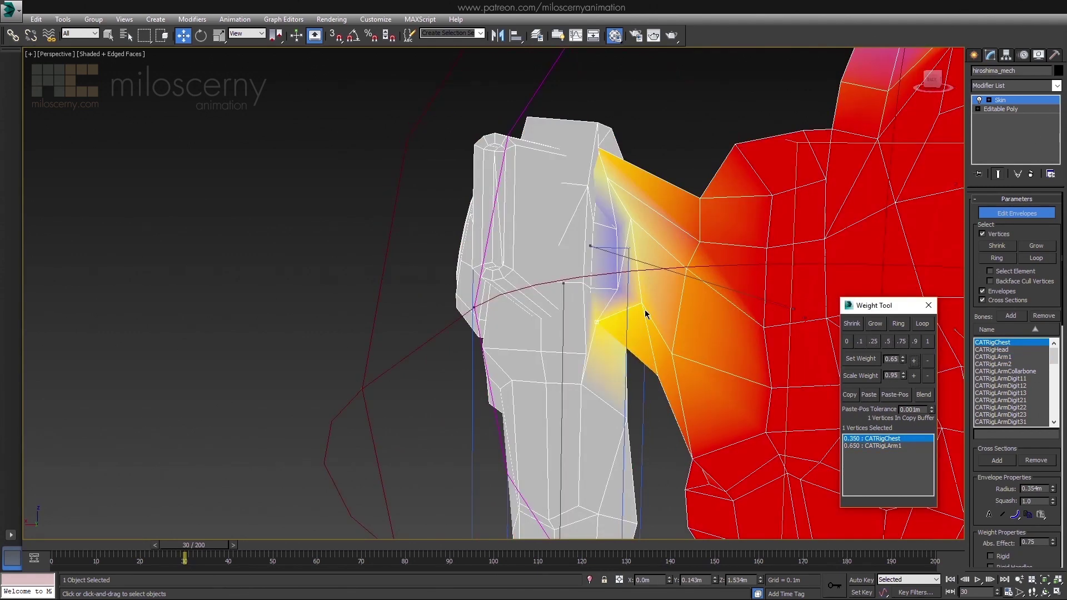
# Step: Fine-tune CATRigChest's weight by single increments on the vertices along the back of the inner left shoulder joint
pyautogui.click(640, 305)
pyautogui.keyDown('alt'); pyautogui.moveTo(641, 305); pyautogui.dragTo(615, 345, button='middle'); pyautogui.keyUp('alt')
pyautogui.click(632, 305)
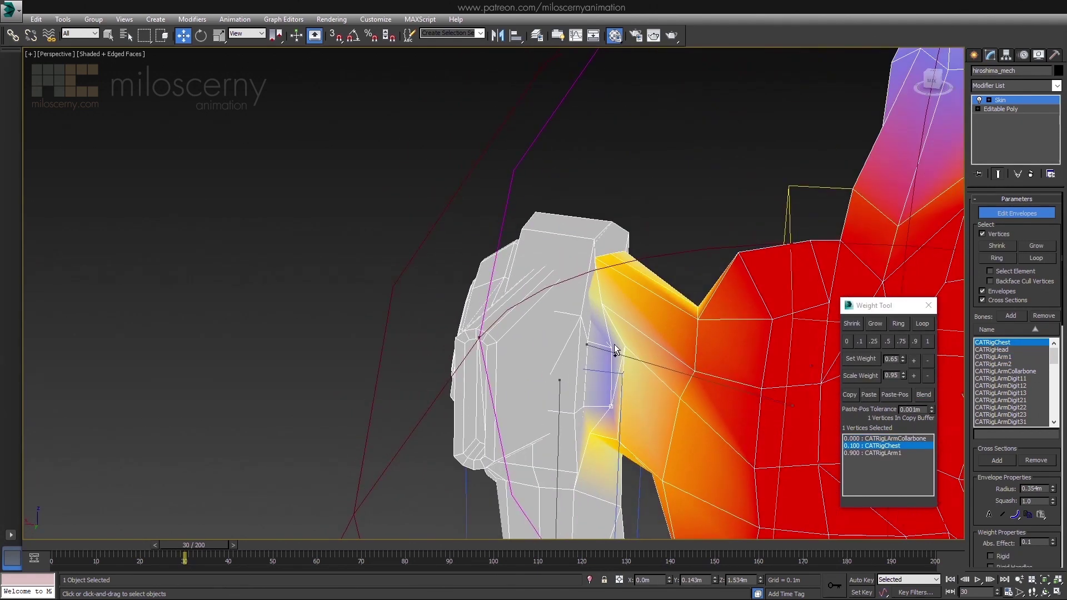
pyautogui.click(915, 361)
pyautogui.keyDown('alt'); pyautogui.moveTo(689, 372); pyautogui.dragTo(667, 401, button='middle'); pyautogui.keyUp('alt')
pyautogui.click(927, 361)
# Step: Reweight left shoulder vertices with the values 0.1 and 0.02, giving the last one 0.98 CATRigChest and 0.02 CATRigLArm1
pyautogui.moveTo(194, 545); pyautogui.dragTo(173, 545)
pyautogui.click(629, 290)
pyautogui.click(860, 341)
pyautogui.click(764, 325)
pyautogui.click(850, 362)
pyautogui.keyDown('alt'); pyautogui.moveTo(222, 503); pyautogui.dragTo(189, 542, button='middle'); pyautogui.keyUp('alt')
pyautogui.moveTo(189, 542); pyautogui.dragTo(223, 544)
pyautogui.click(526, 363)
pyautogui.click(860, 358)
# Step: Pick CATRigLArmCollarbone's envelope, leave envelope editing and check both shoulders' deformation up to frame 45
pyautogui.moveTo(728, 196); pyautogui.dragTo(731, 255, button='middle')
pyautogui.scroll(-2, 732, 255)
pyautogui.press('F3')
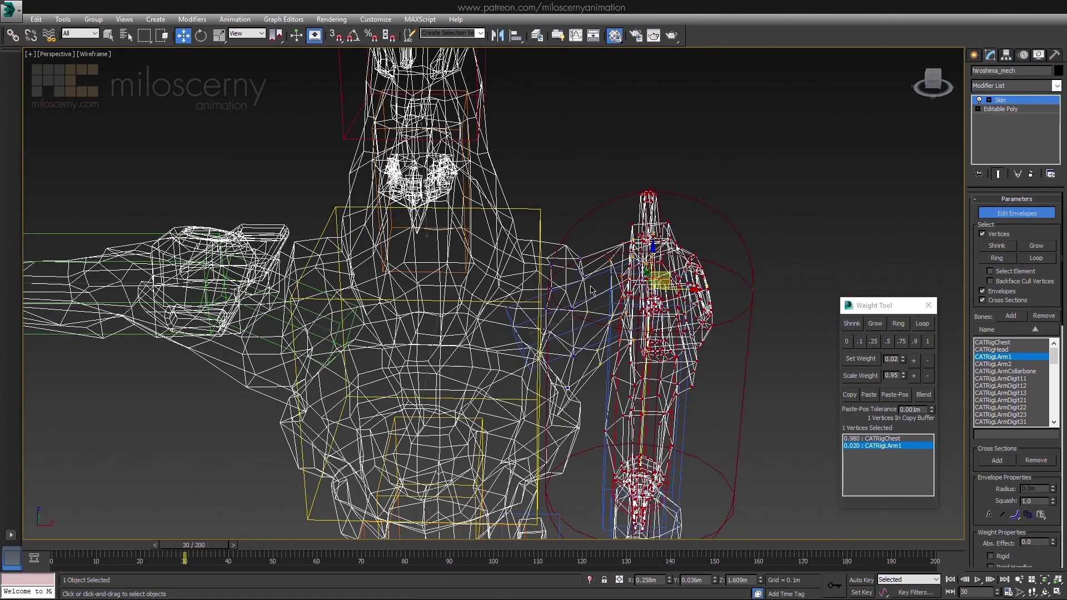
pyautogui.click(639, 285)
pyautogui.press('F3')
pyautogui.press('1')
pyautogui.moveTo(221, 545); pyautogui.dragTo(283, 556)
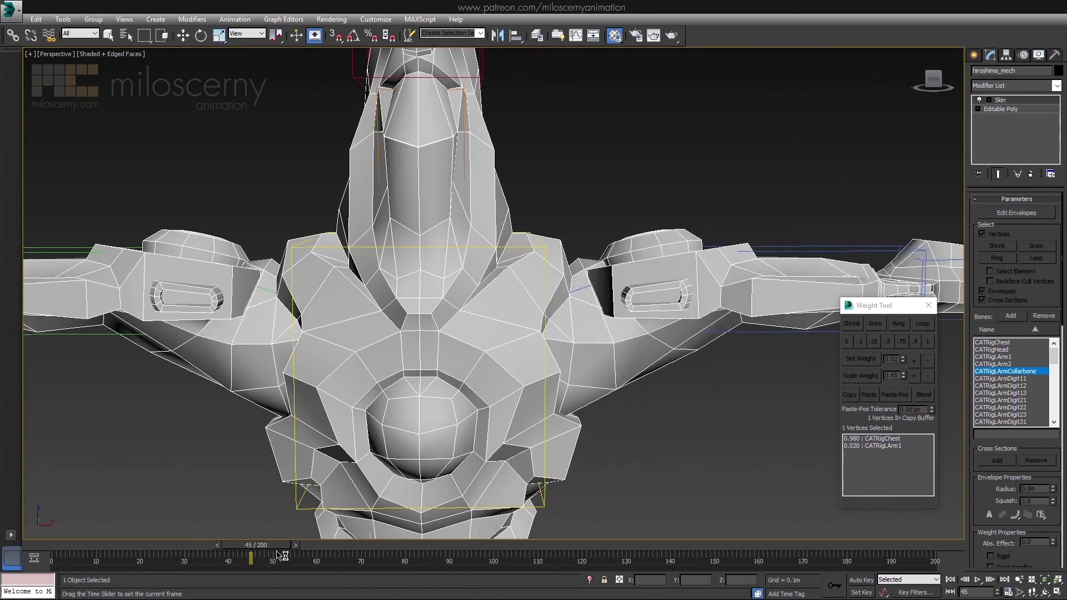
# Step: Select the left upper arm bone CATRigLArm1 and auto-key it rotated upward at frame 50
pyautogui.press('F3')
pyautogui.click(776, 276)
pyautogui.moveTo(806, 257); pyautogui.dragTo(721, 291, button='middle')
pyautogui.press('n')
pyautogui.press('F3')
pyautogui.moveTo(286, 546); pyautogui.dragTo(299, 546)
pyautogui.click(516, 322)
pyautogui.click(838, 583)
pyautogui.press('F3')
pyautogui.press('e')
pyautogui.moveTo(468, 339); pyautogui.dragTo(472, 307)
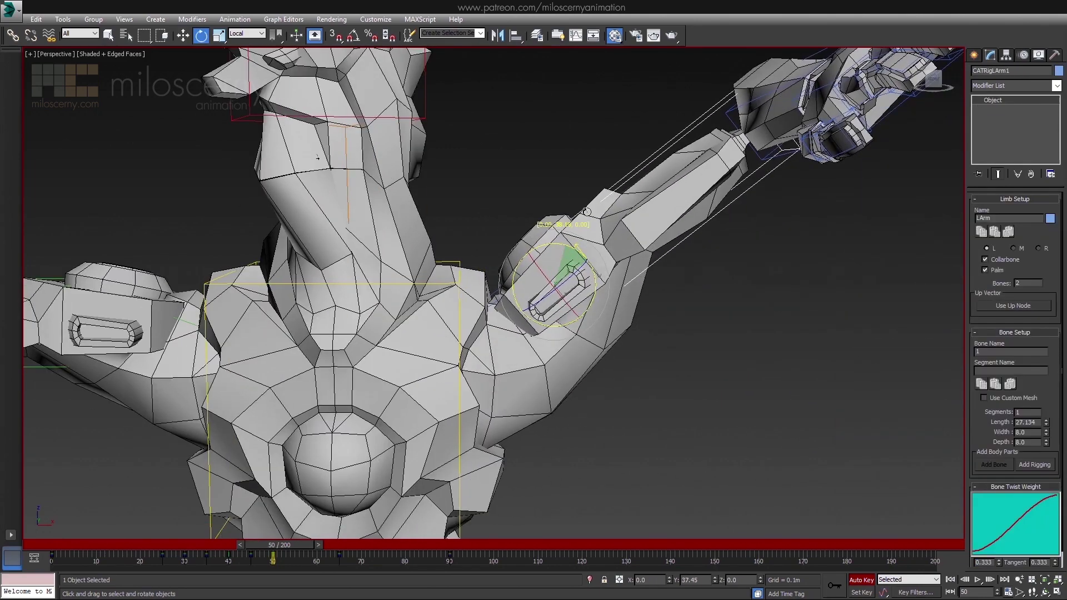
pyautogui.press('F3')
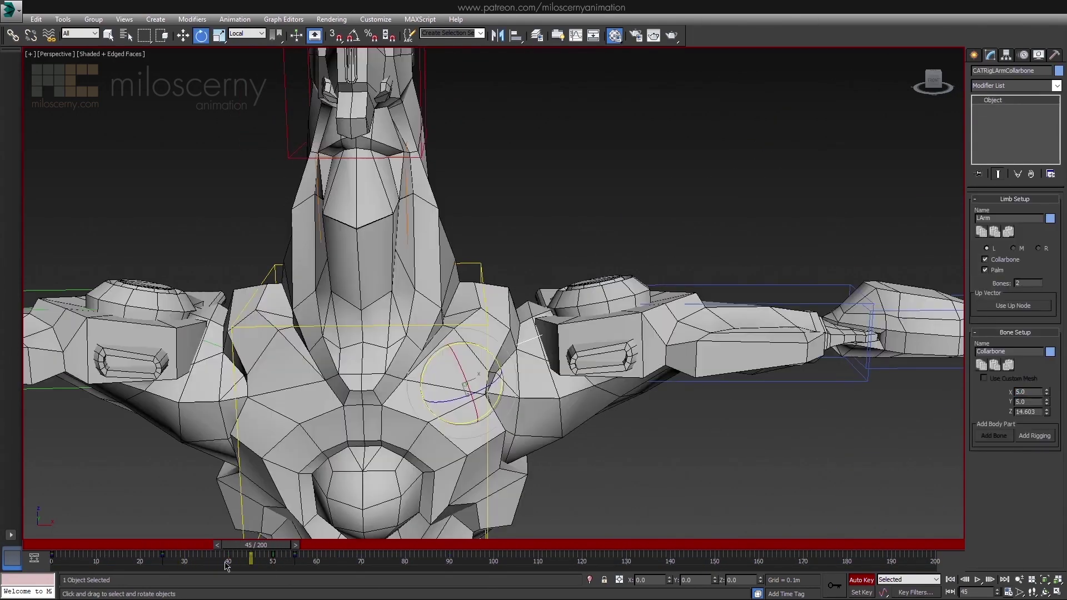
# Step: Copy the CATRigLArmCollarbone rotation key to frame 45 and check the shoulder on the earlier frames
pyautogui.keyDown('shift'); pyautogui.moveTo(238, 566); pyautogui.dragTo(251, 558); pyautogui.keyUp('shift')
pyautogui.moveTo(256, 545); pyautogui.dragTo(209, 545)
pyautogui.scroll(-3, 534, 390)
pyautogui.keyDown('alt'); pyautogui.moveTo(667, 389); pyautogui.dragTo(558, 404, button='middle'); pyautogui.keyUp('alt')
pyautogui.scroll(3, 559, 403)
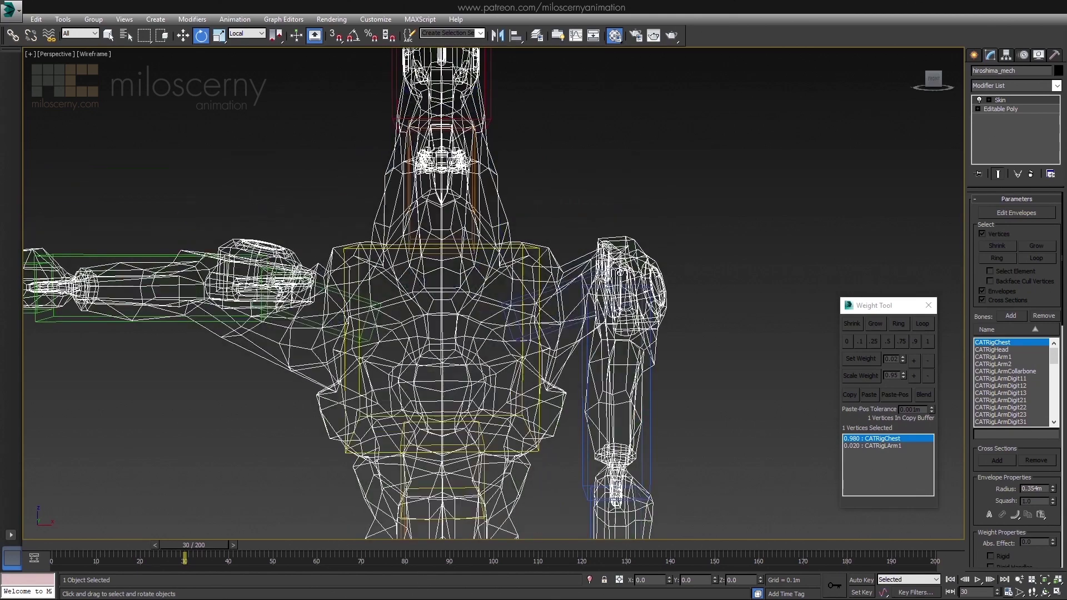
# Step: Select CATRigLArm1 and auto-key a new rotation that swings the lowered left arm around frame 35
pyautogui.click(585, 289)
pyautogui.press('F3')
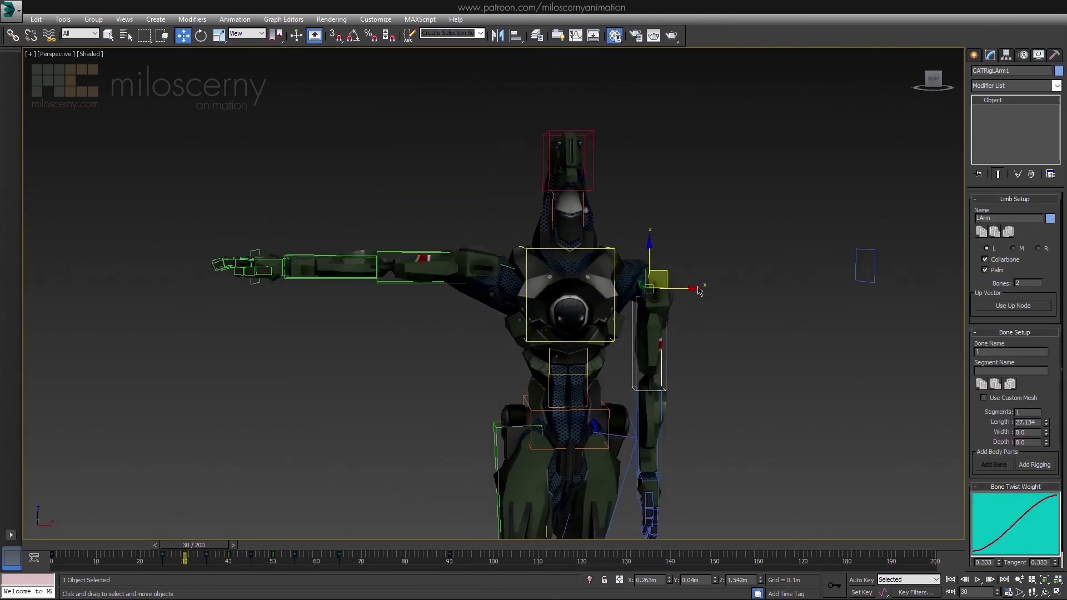
pyautogui.scroll(2, 700, 298)
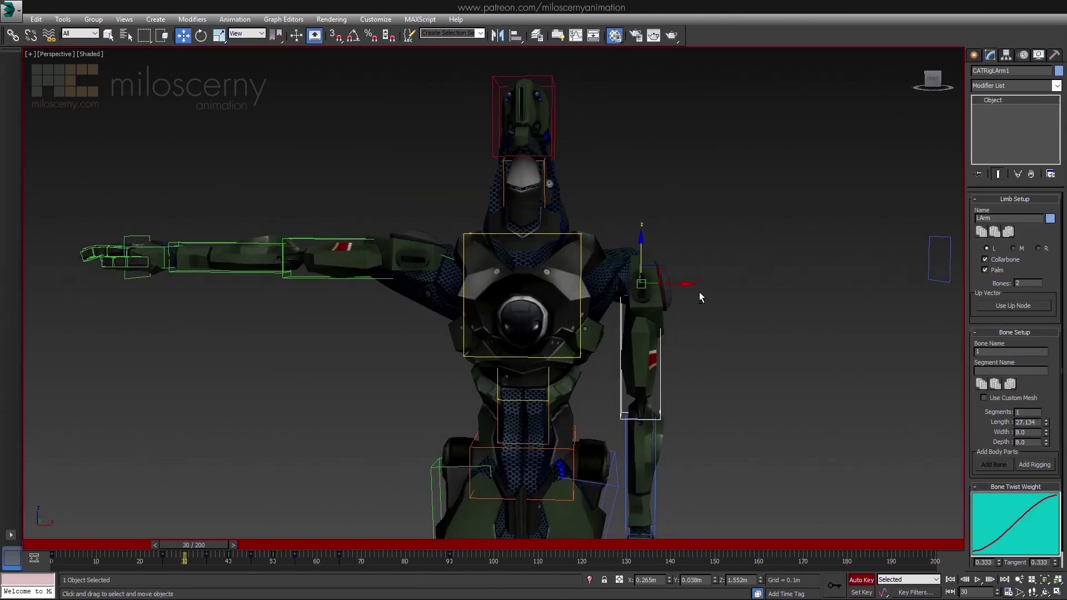
pyautogui.press('e')
pyautogui.keyDown('alt'); pyautogui.moveTo(724, 278); pyautogui.dragTo(695, 250, button='middle'); pyautogui.keyUp('alt')
pyautogui.moveTo(661, 239); pyautogui.dragTo(675, 267)
pyautogui.keyDown('alt'); pyautogui.moveTo(723, 233); pyautogui.dragTo(743, 257, button='middle'); pyautogui.keyUp('alt')
pyautogui.scroll(2, 667, 261)
pyautogui.keyDown('alt'); pyautogui.moveTo(723, 300); pyautogui.dragTo(677, 306, button='middle'); pyautogui.keyUp('alt')
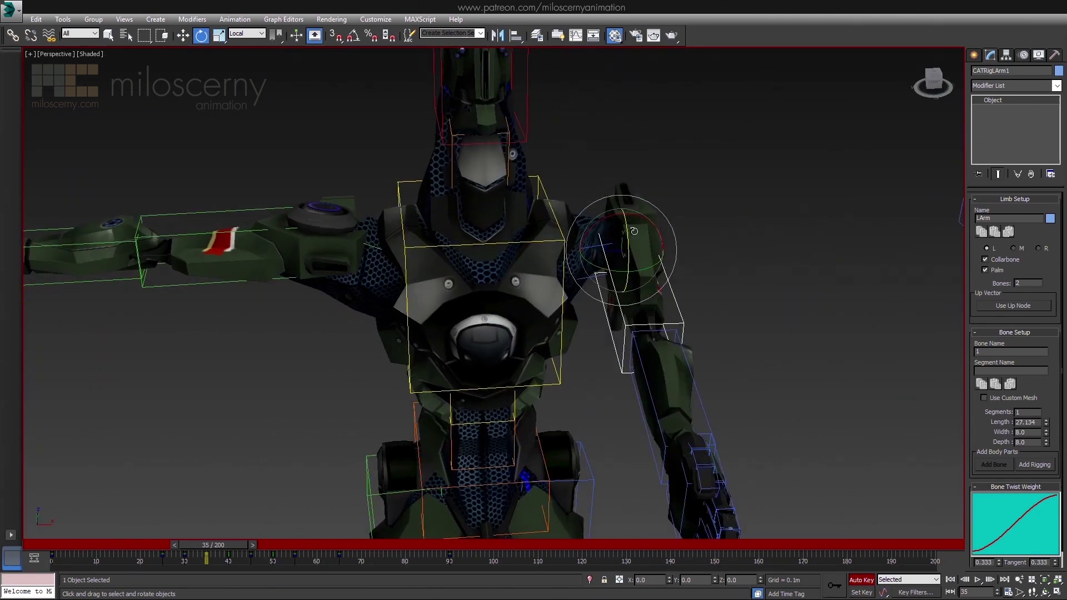
# Step: Rotate CATRigLArm1 about -43 degrees on its local Y axis at frame 40 and return to frame 35
pyautogui.moveTo(251, 549); pyautogui.dragTo(273, 550)
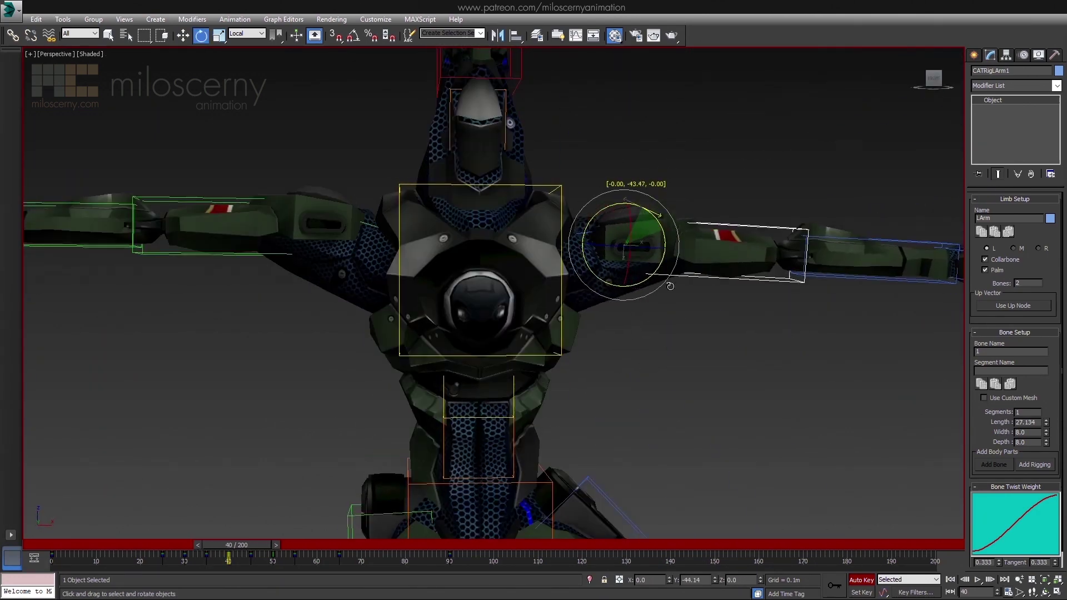
pyautogui.press('w')
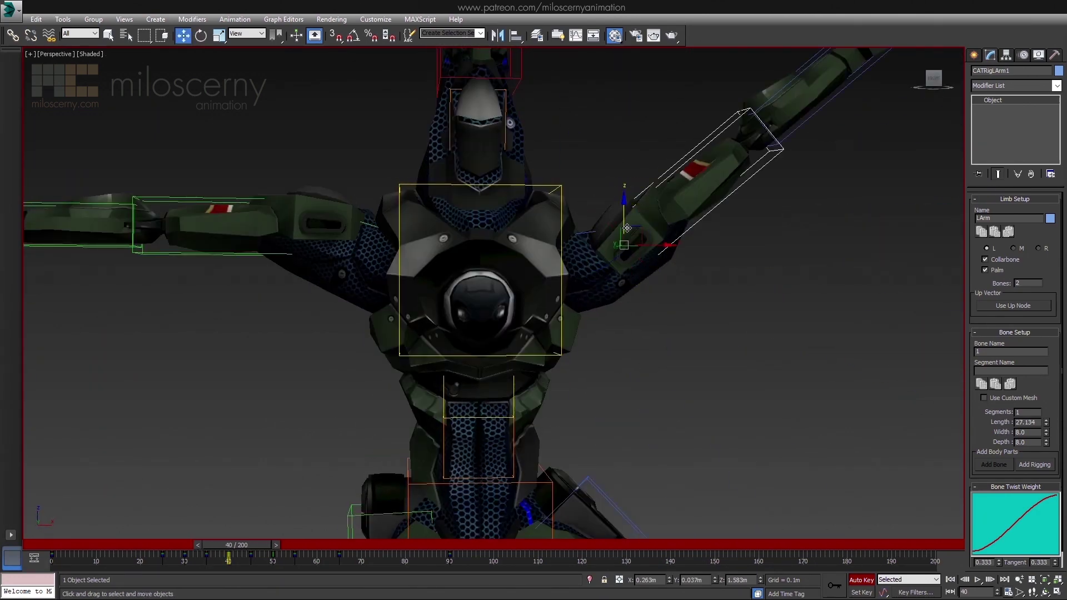
pyautogui.scroll(-2, 674, 163)
pyautogui.moveTo(252, 551); pyautogui.dragTo(232, 548)
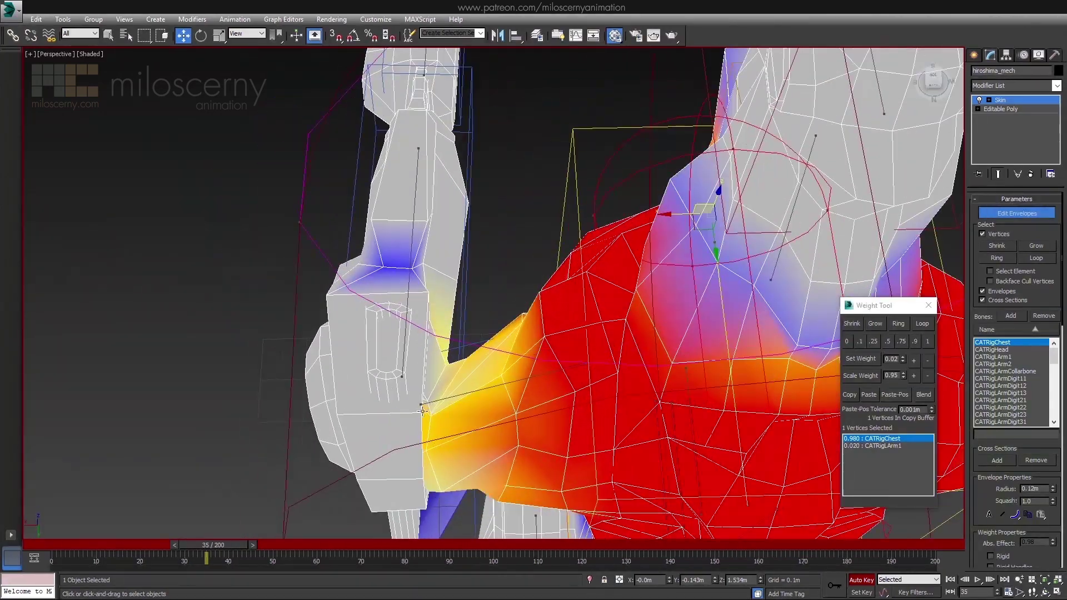
# Step: At frame 35, raise CATRigChest's weight by several increments on the vertices at the left armpit
pyautogui.click(621, 428)
pyautogui.keyDown('alt'); pyautogui.moveTo(622, 428); pyautogui.dragTo(596, 336, button='middle'); pyautogui.keyUp('alt')
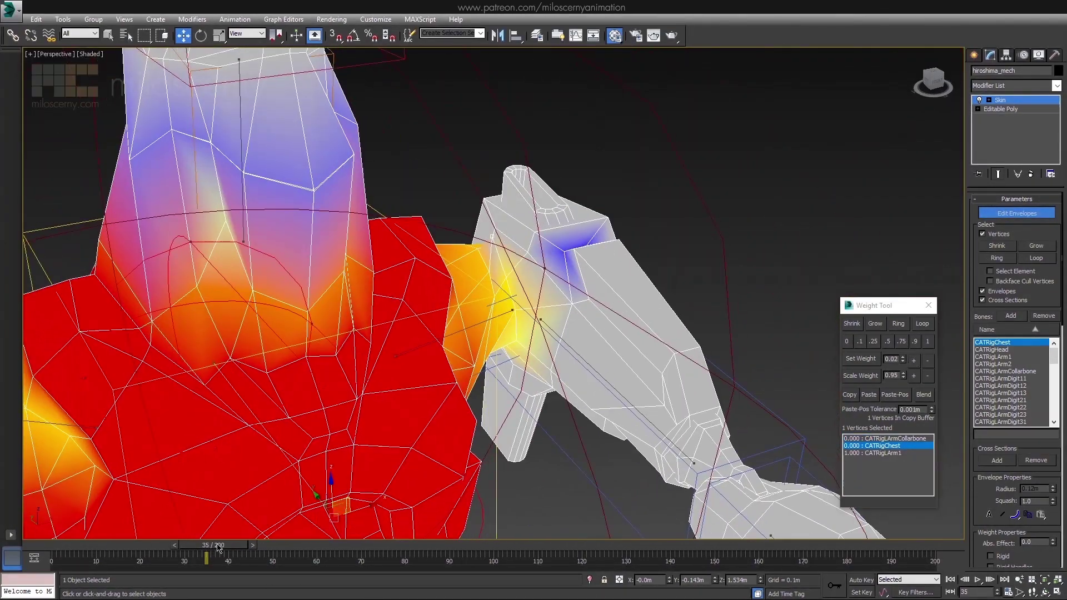
pyautogui.moveTo(211, 554); pyautogui.dragTo(228, 553)
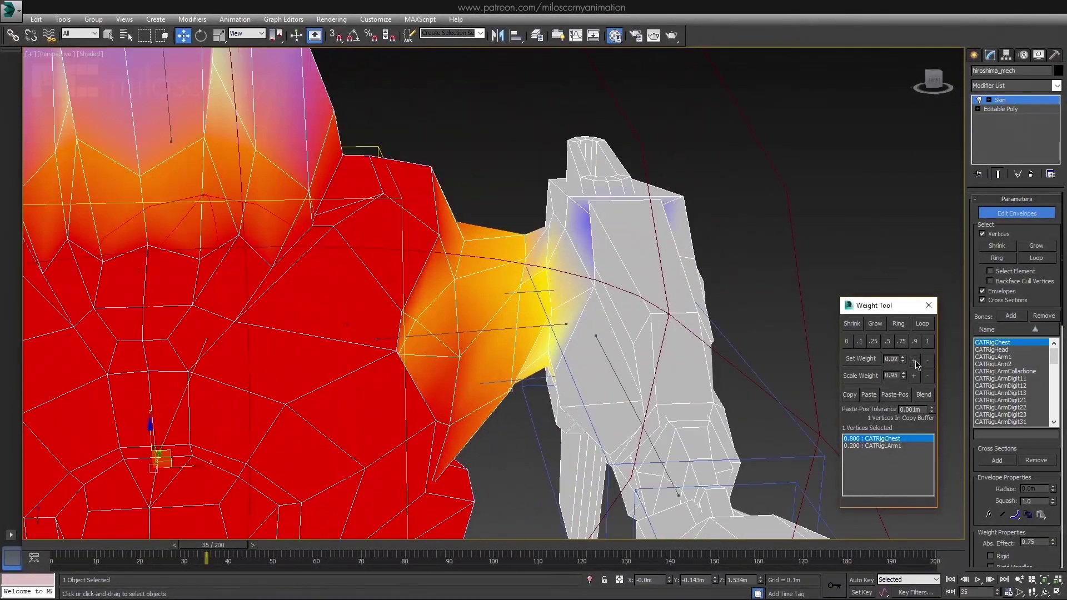
pyautogui.keyDown('alt'); pyautogui.moveTo(500, 369); pyautogui.dragTo(438, 371, button='middle'); pyautogui.keyUp('alt')
pyautogui.click(913, 361)
pyautogui.click(914, 361)
pyautogui.click(913, 361)
pyautogui.keyDown('alt'); pyautogui.moveTo(489, 339); pyautogui.dragTo(442, 332, button='middle'); pyautogui.keyUp('alt')
pyautogui.scroll(-2, 442, 332)
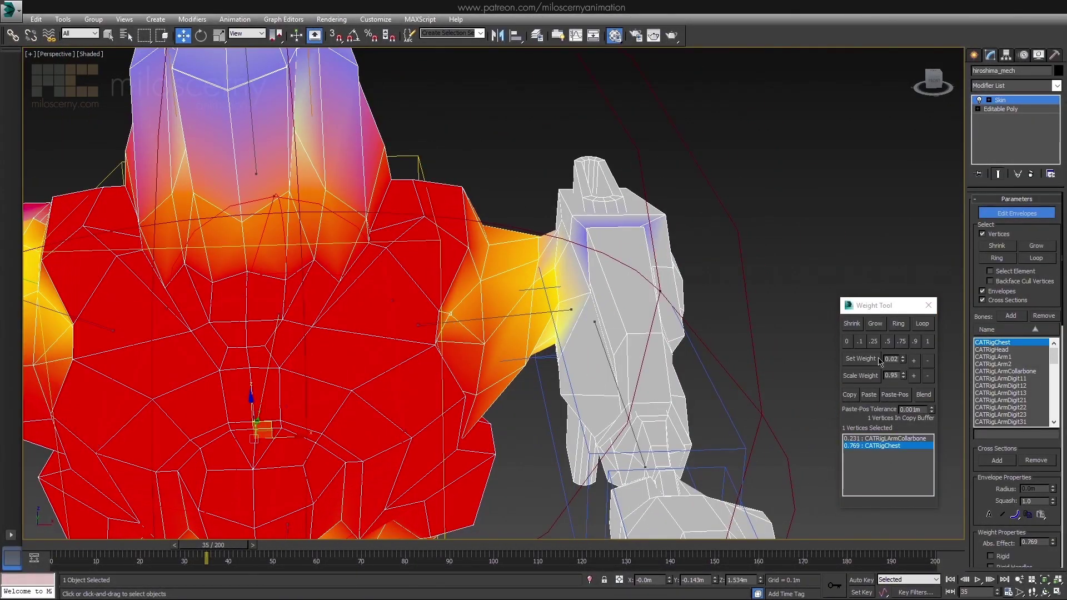
# Step: Raise the selected left shoulder vertex to 0.869 CATRigChest and 0.131 CATRigLArmCollarbone, and check the whole upper body around frame 38
pyautogui.click(918, 360)
pyautogui.click(918, 360)
pyautogui.moveTo(239, 546); pyautogui.dragTo(253, 566)
pyautogui.press('w')
pyautogui.scroll(-5, 573, 328)
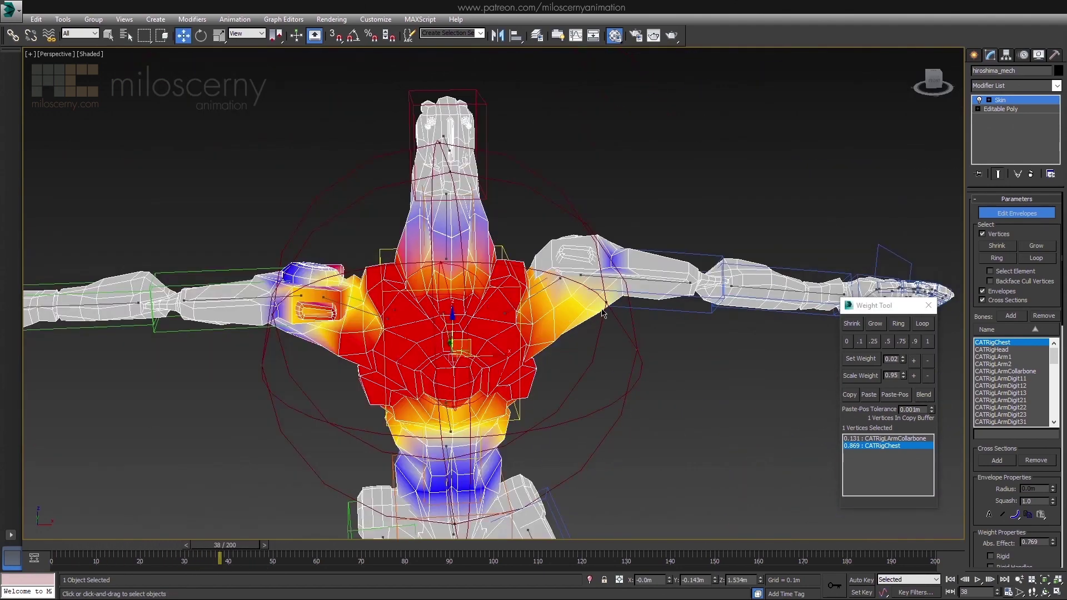
pyautogui.keyDown('alt'); pyautogui.moveTo(572, 328); pyautogui.dragTo(462, 351, button='middle'); pyautogui.keyUp('alt')
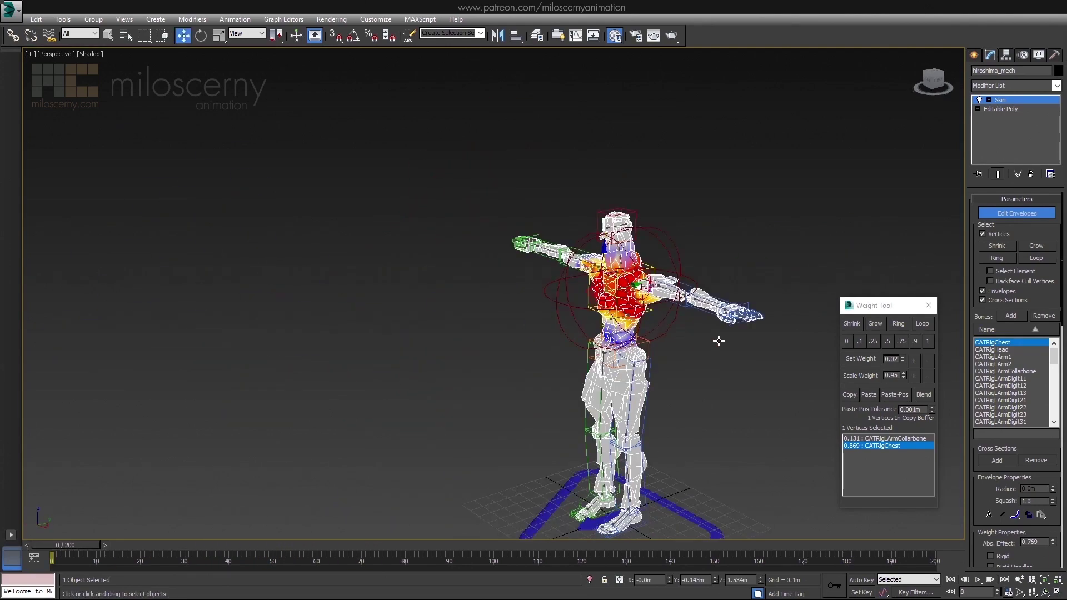
# Step: Turn on the Skin modifier's Mirror Mode with the mech in its frame 0 pose
pyautogui.keyDown('alt'); pyautogui.moveTo(719, 341); pyautogui.dragTo(789, 317, button='middle'); pyautogui.keyUp('alt')
pyautogui.scroll(2, 789, 317)
pyautogui.click(1008, 214)
pyautogui.keyDown('alt'); pyautogui.moveTo(739, 222); pyautogui.dragTo(613, 254, button='middle'); pyautogui.keyUp('alt')
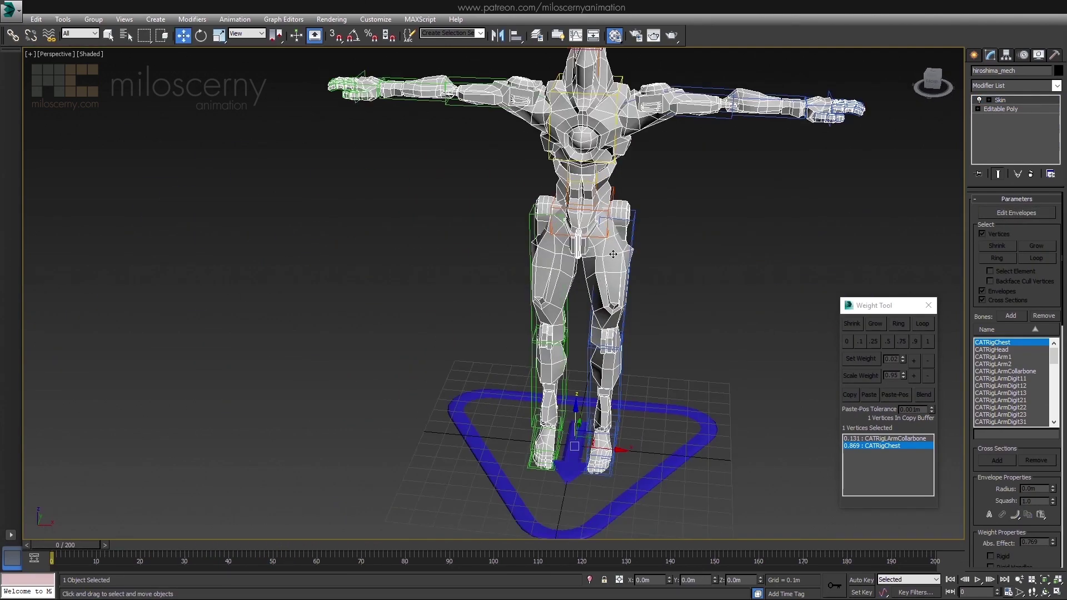
pyautogui.press('1')
pyautogui.scroll(-6, 1001, 344)
pyautogui.click(1027, 365)
pyautogui.keyDown('alt'); pyautogui.moveTo(741, 364); pyautogui.dragTo(722, 307, button='middle'); pyautogui.keyUp('alt')
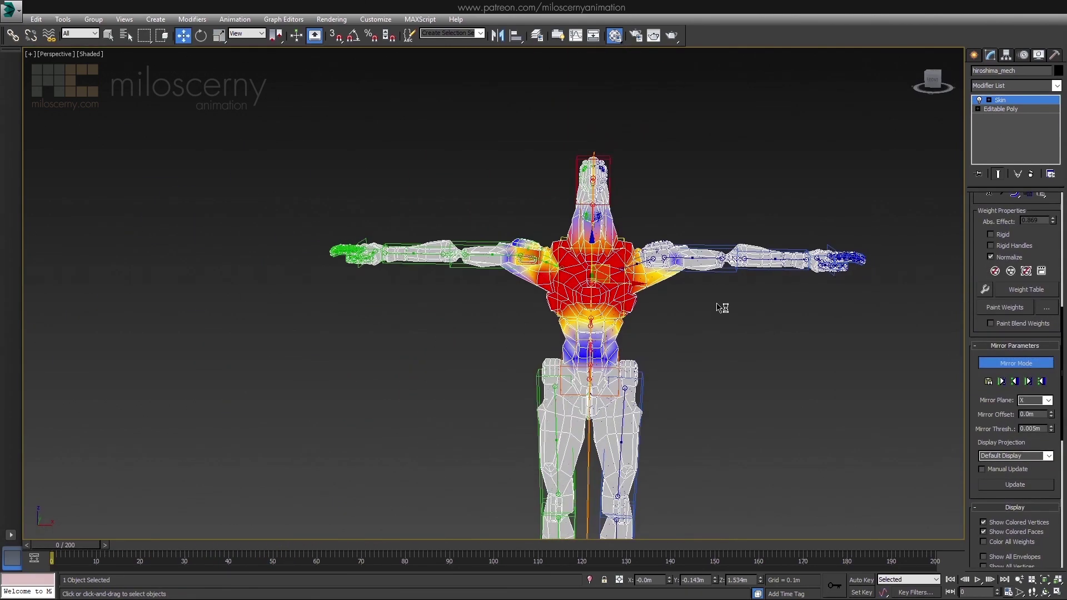
# Step: Show the right upper arm's weights, paste the blue side's vertex weights to the green side and leave envelope editing
pyautogui.scroll(3, 590, 296)
pyautogui.moveTo(590, 296); pyautogui.dragTo(740, 328, button='middle')
pyautogui.scroll(3, 712, 322)
pyautogui.click(444, 216)
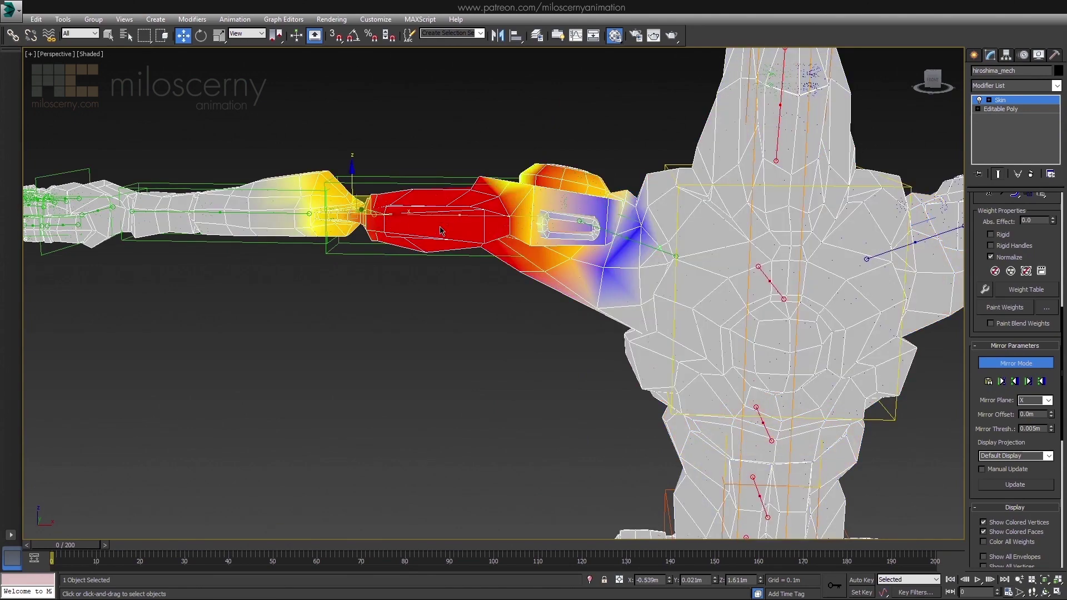
pyautogui.moveTo(441, 231); pyautogui.dragTo(531, 286, button='middle')
pyautogui.moveTo(800, 305); pyautogui.dragTo(787, 348, button='middle')
pyautogui.scroll(-3, 672, 322)
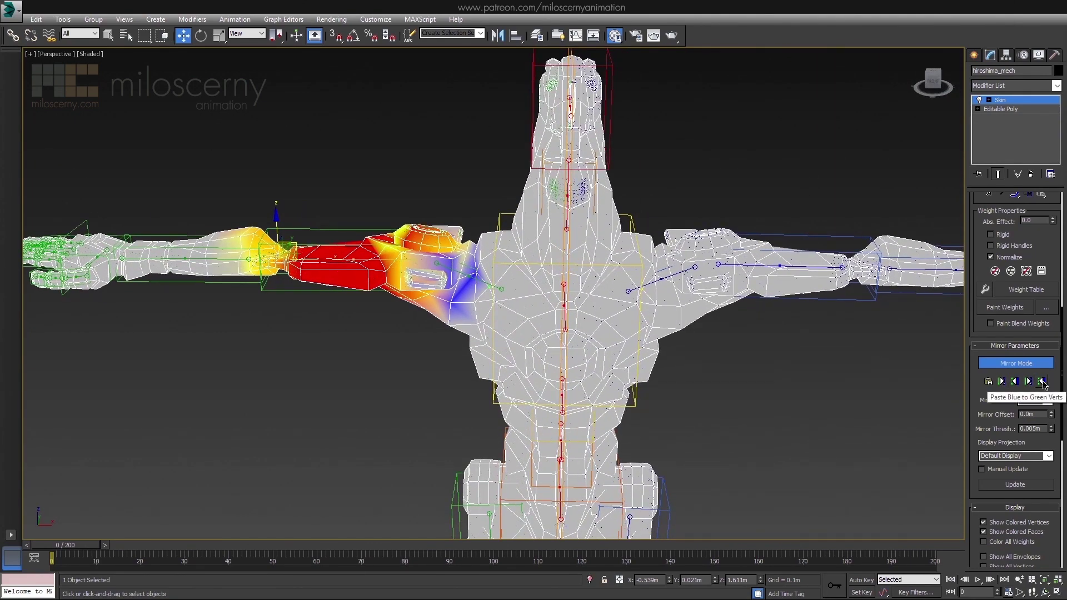
pyautogui.click(1043, 382)
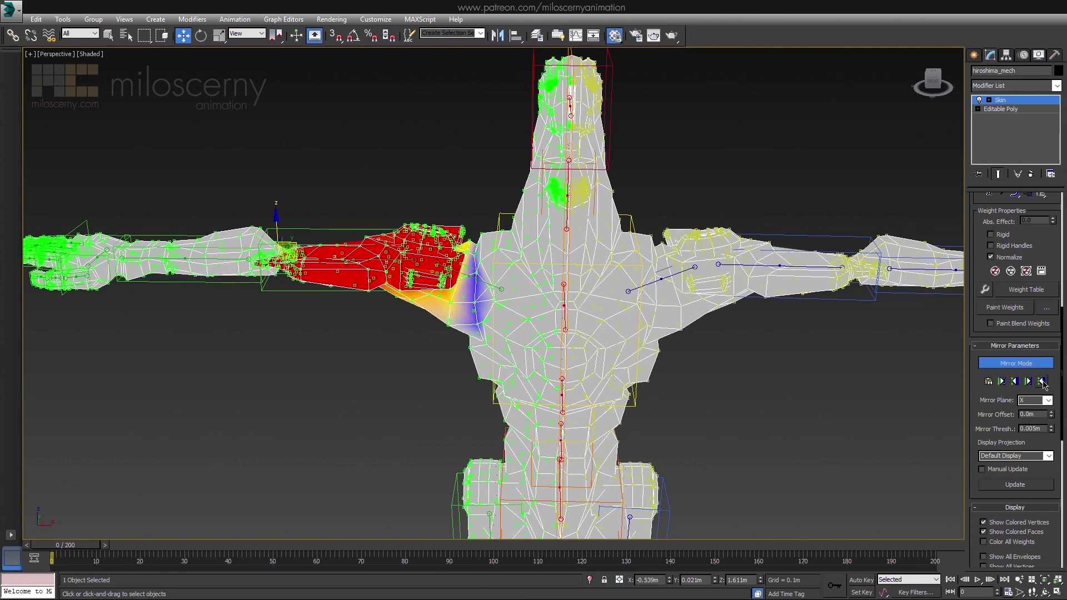
pyautogui.click(1017, 103)
pyautogui.scroll(-4, 778, 319)
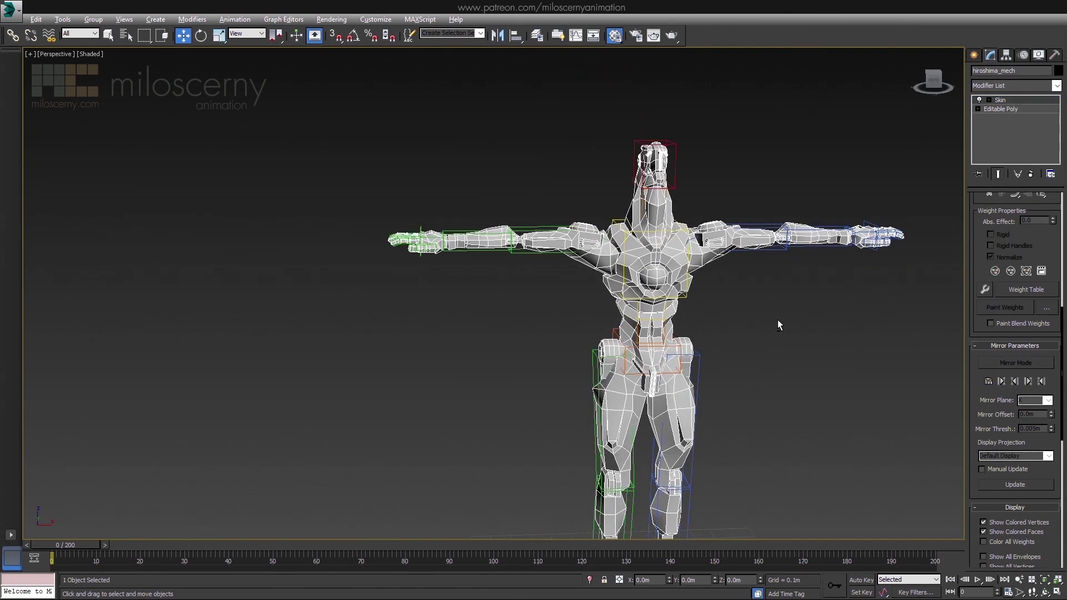
# Step: Select the CATRigChest bone, show its motion parameters and review the full mech around frame 0
pyautogui.scroll(2, 717, 284)
pyautogui.click(666, 266)
pyautogui.click(1023, 55)
pyautogui.scroll(-4, 695, 142)
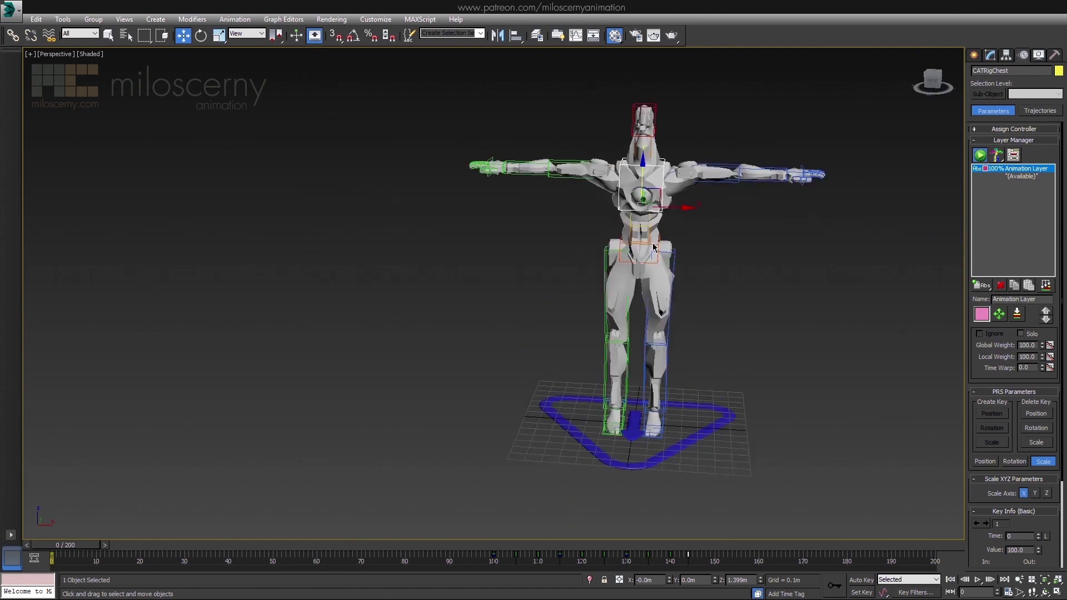
pyautogui.moveTo(85, 545)
pyautogui.mouseDown()
pyautogui.moveTo(762, 542)
pyautogui.moveTo(66, 545)
pyautogui.mouseUp()
pyautogui.press('w')
pyautogui.moveTo(664, 346); pyautogui.dragTo(647, 369, button='middle')
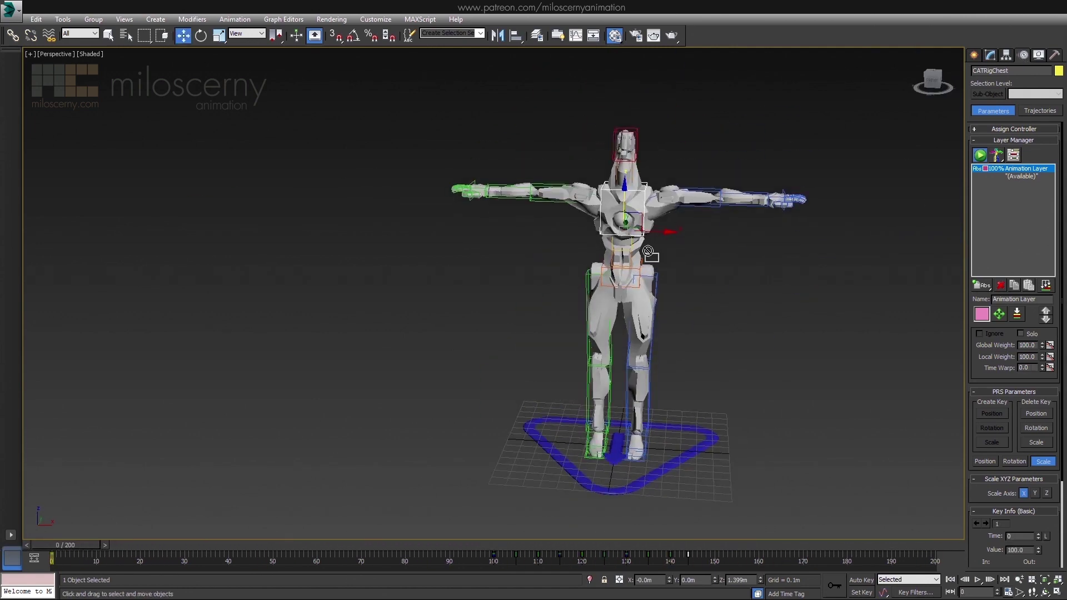
# Step: Clear the selection and examine the textured mech from several angles at frame 0
pyautogui.click(790, 278)
pyautogui.moveTo(800, 280)
pyautogui.keyDown('alt'); pyautogui.mouseDown(button='middle')
pyautogui.moveTo(758, 296)
pyautogui.moveTo(750, 314)
pyautogui.mouseUp(button='middle'); pyautogui.keyUp('alt')
pyautogui.moveTo(750, 314); pyautogui.dragTo(695, 292, button='middle')
pyautogui.scroll(3, 695, 294)
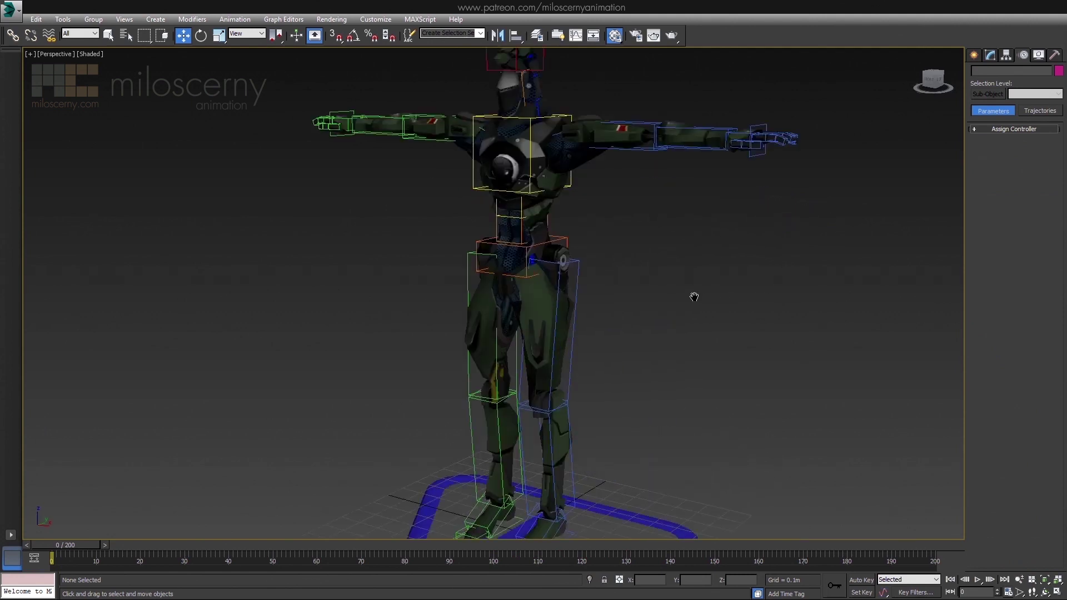
pyautogui.scroll(-3, 734, 301)
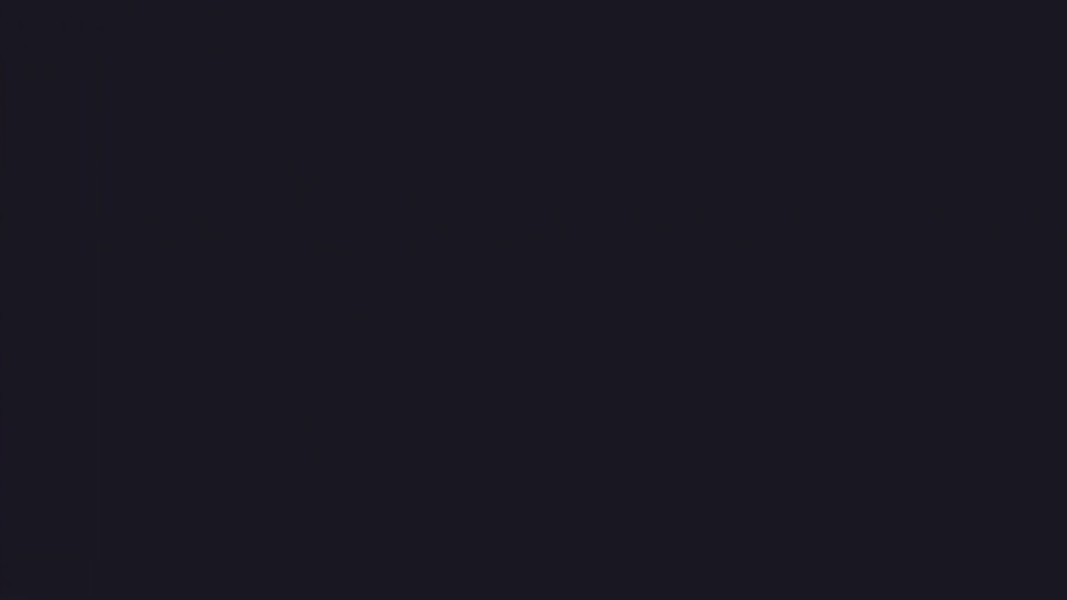